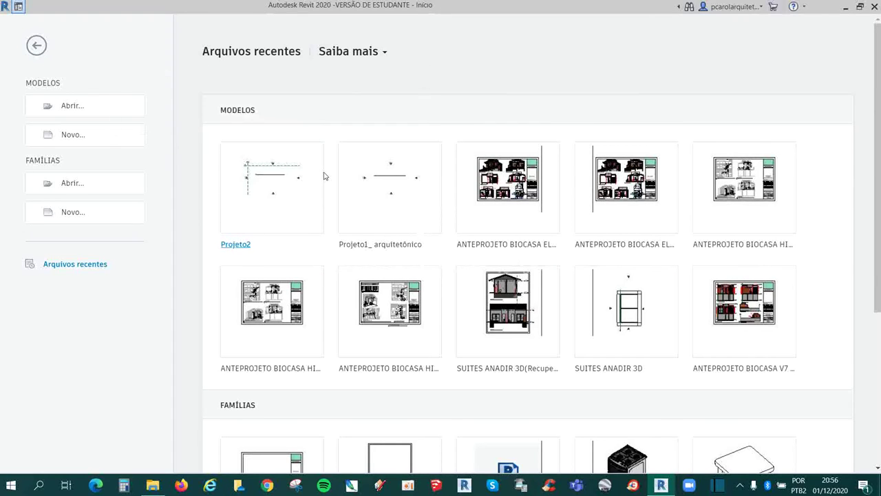
Open Projeto2 from the start screen to show the TÉRREO plan with its 15.1000 wall
click(278, 194)
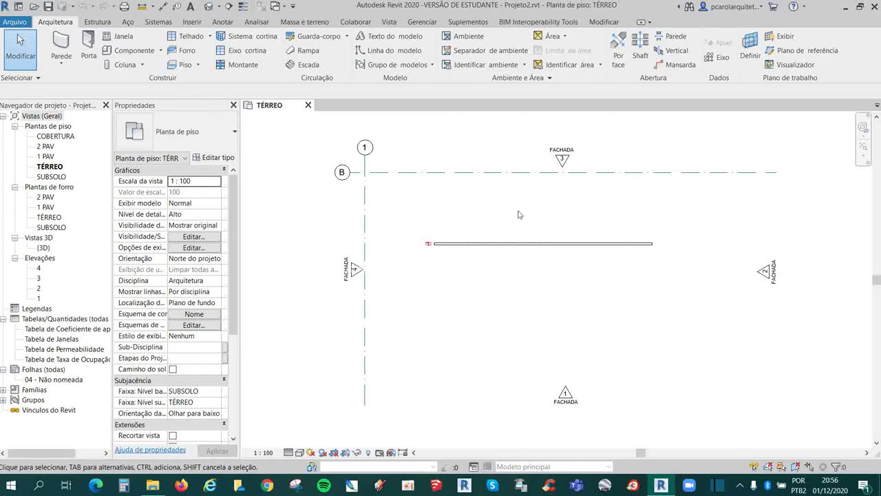
scroll(577, 255, up, 2)
Change the selected wall's length from 15.1000 to 20
click(528, 242)
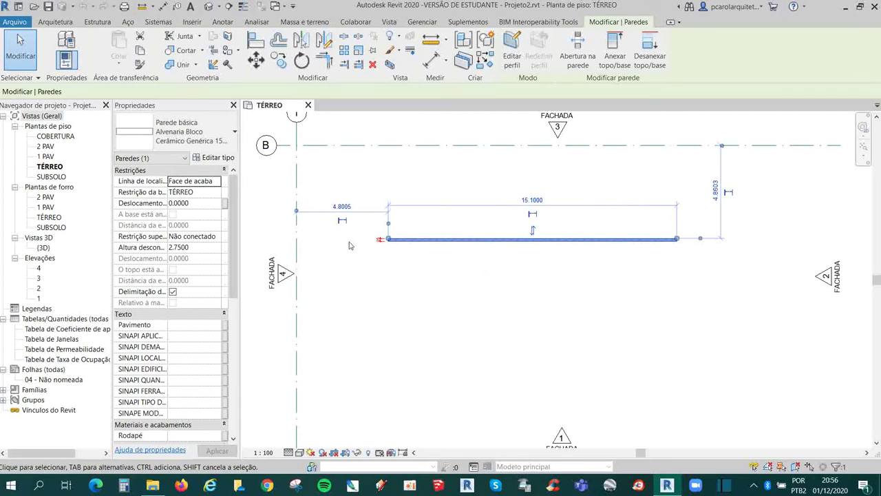
scroll(523, 221, up, 1)
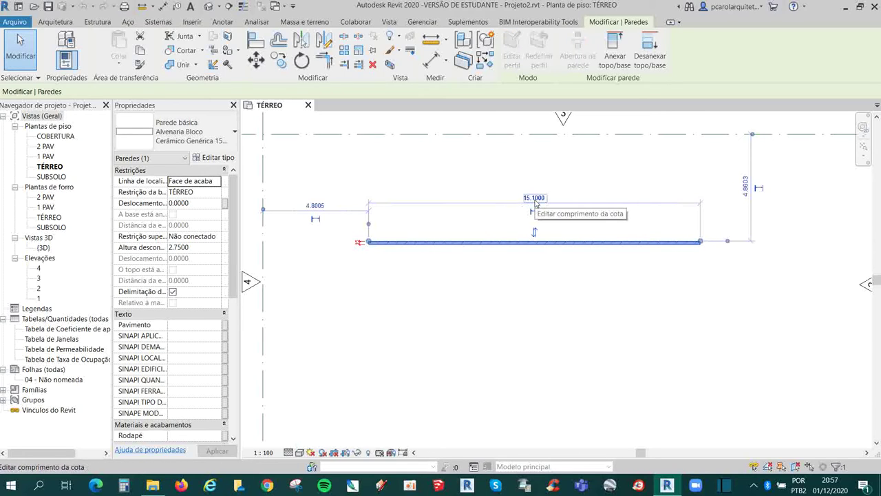
click(534, 199)
text(20)
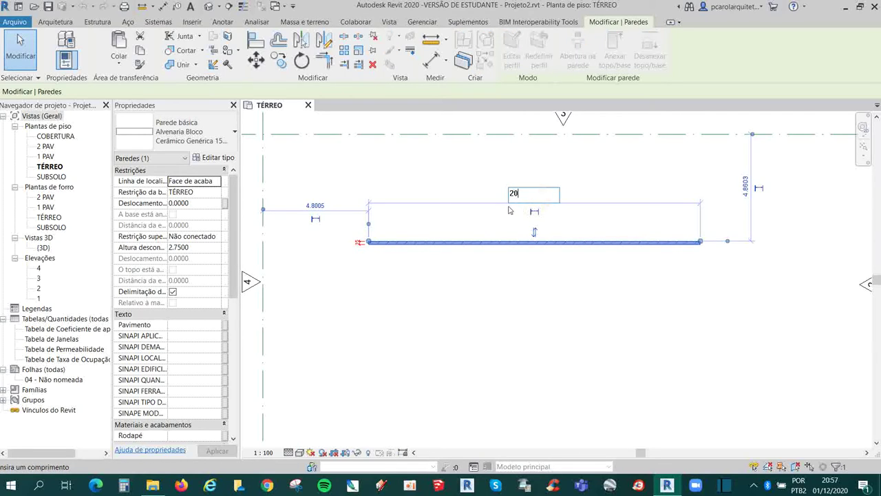
key(Return)
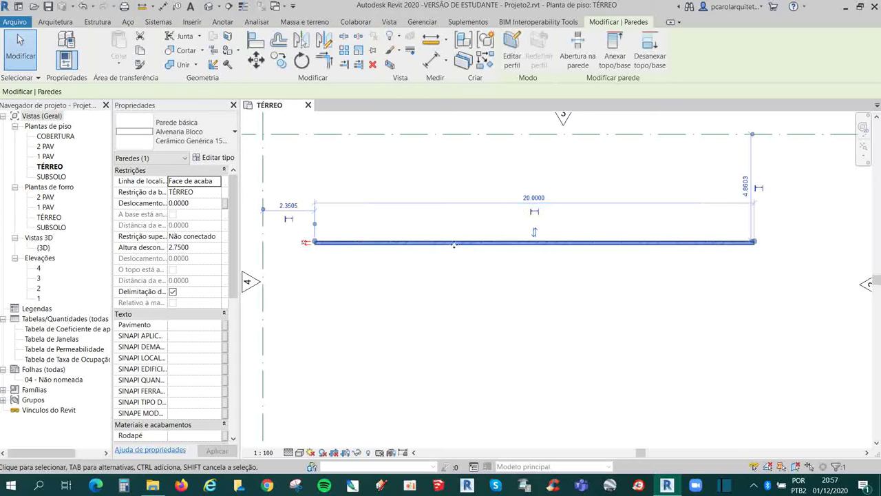
Drag both wall ends inward until the wall measures 12.0000
drag(314, 242, 427, 242)
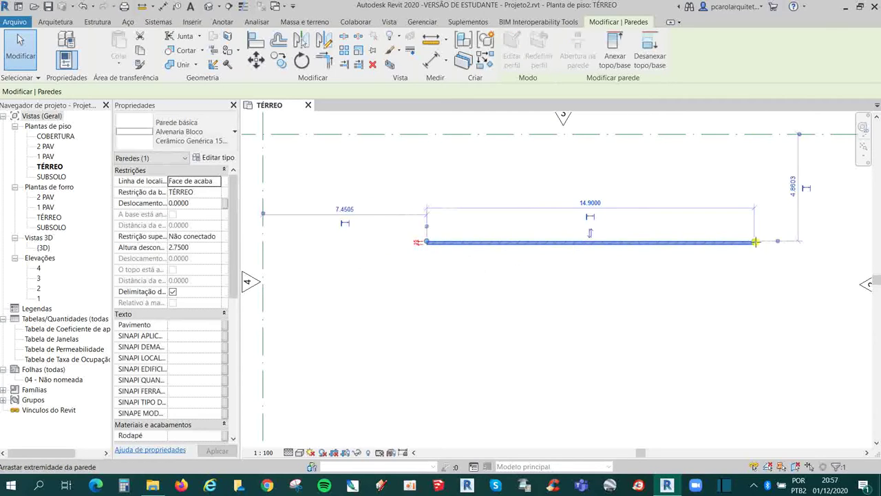
drag(755, 242, 690, 242)
click(697, 281)
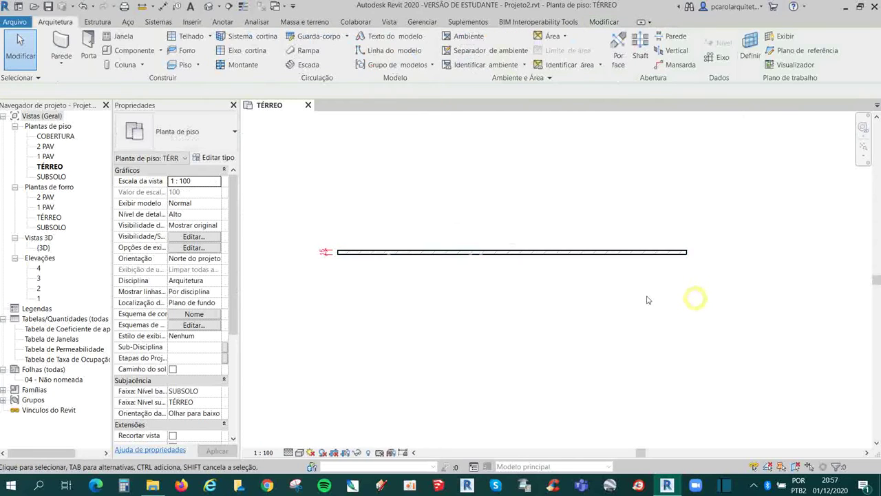
scroll(630, 285, down, 2)
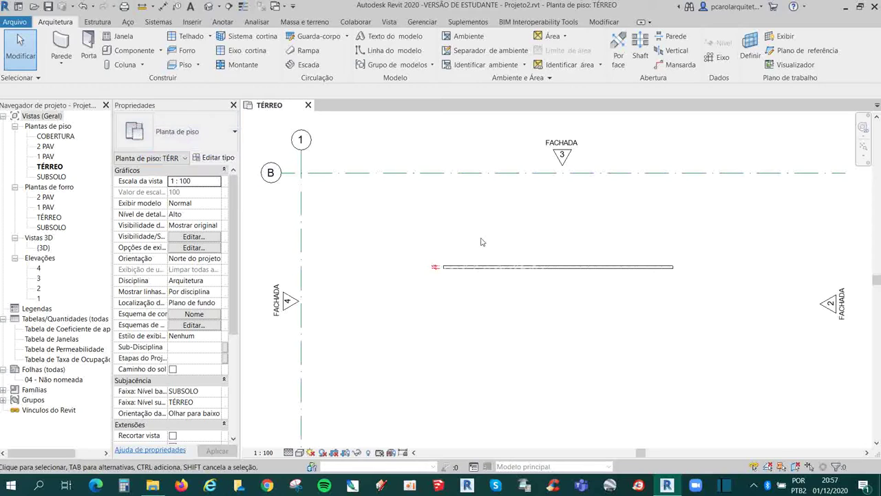
click(501, 266)
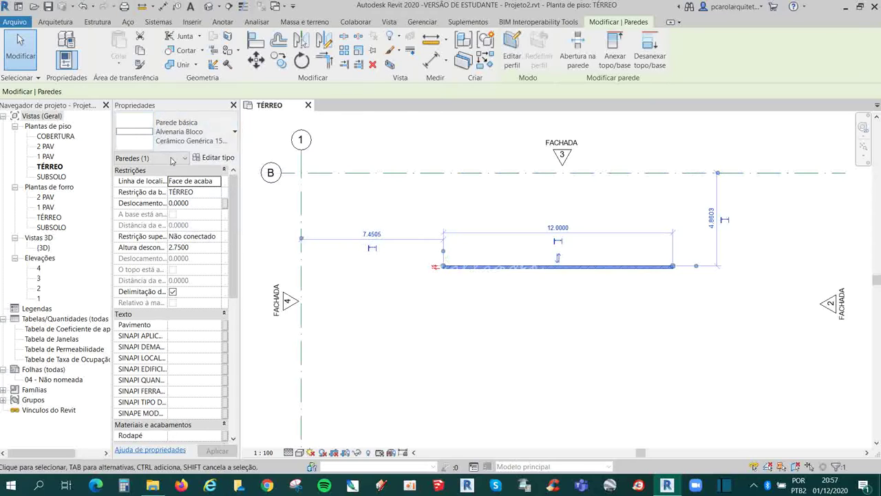
click(365, 260)
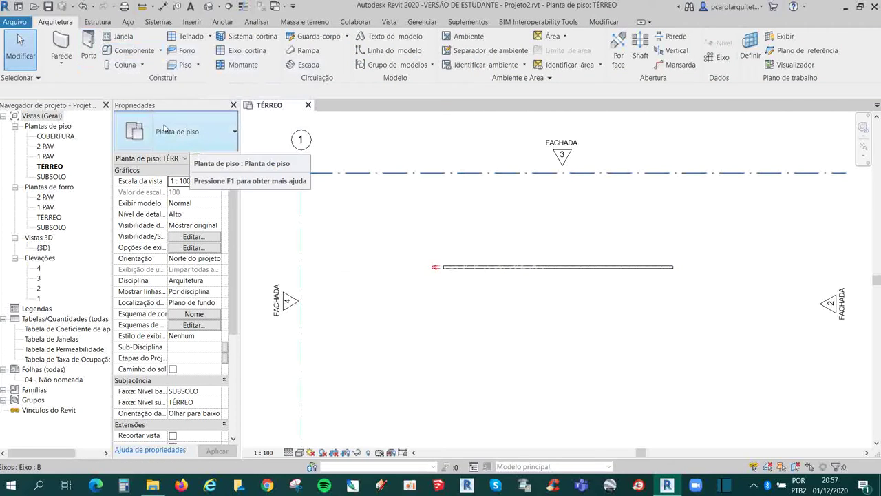
Start the Door tool and choose the PM 82 x 210 type in the type selector
click(88, 42)
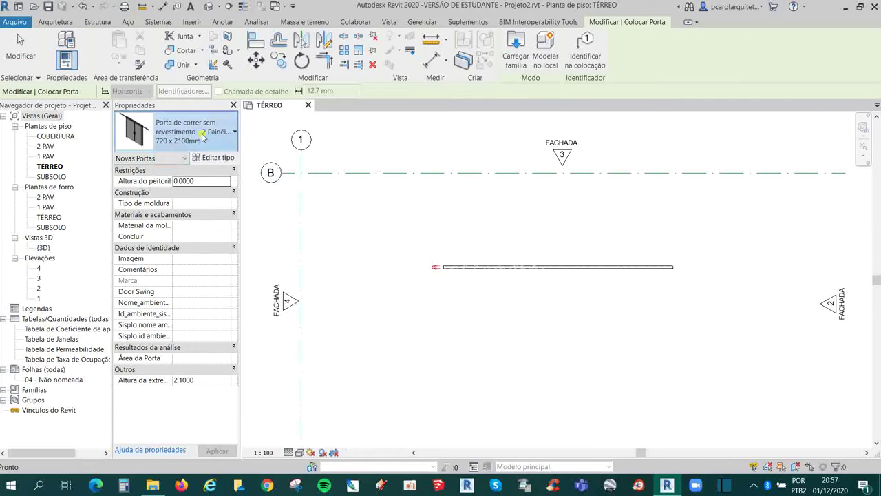
click(200, 140)
scroll(232, 303, down, 3)
scroll(232, 303, up, 4)
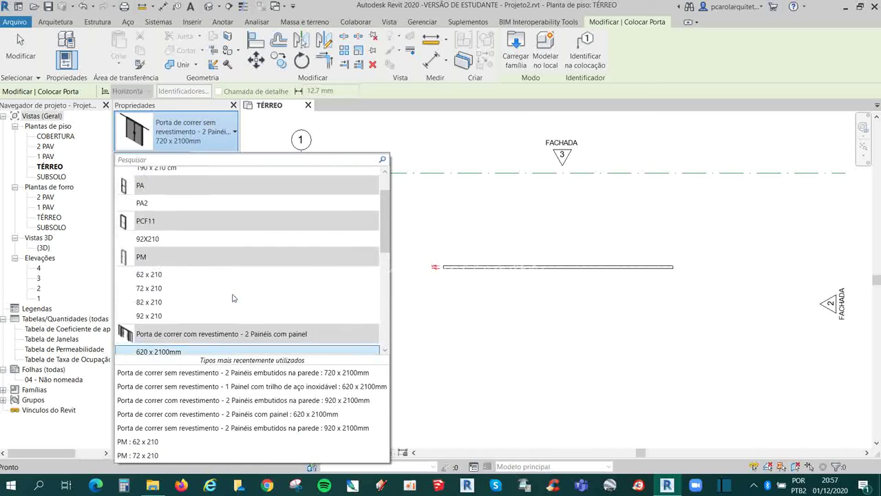
scroll(233, 299, up, 3)
scroll(234, 292, down, 3)
scroll(236, 282, down, 6)
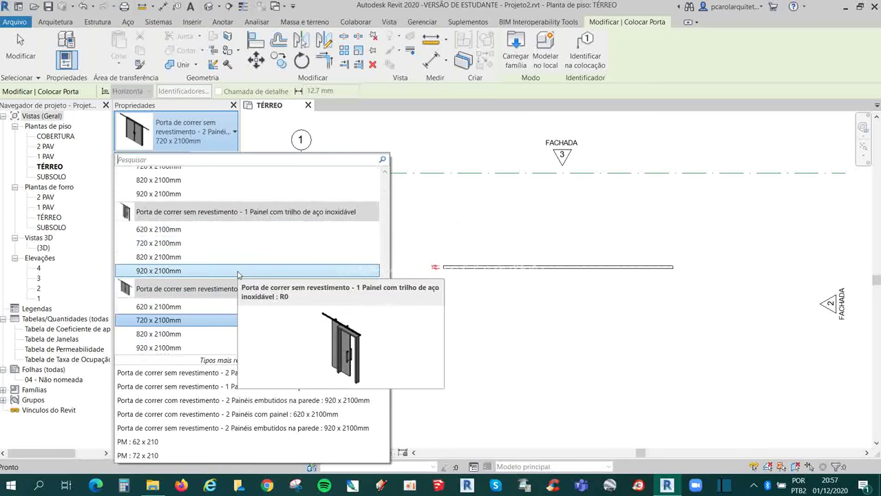
scroll(238, 274, up, 5)
scroll(232, 277, up, 2)
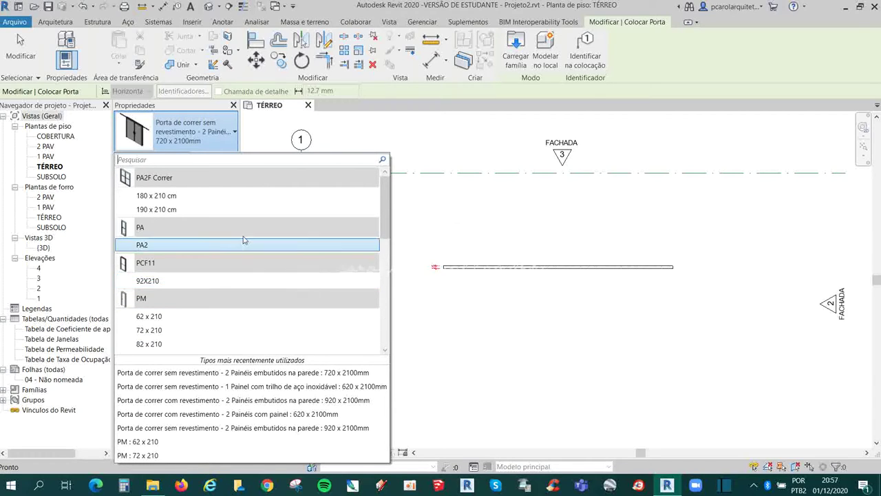
scroll(241, 241, down, 3)
scroll(241, 241, down, 1)
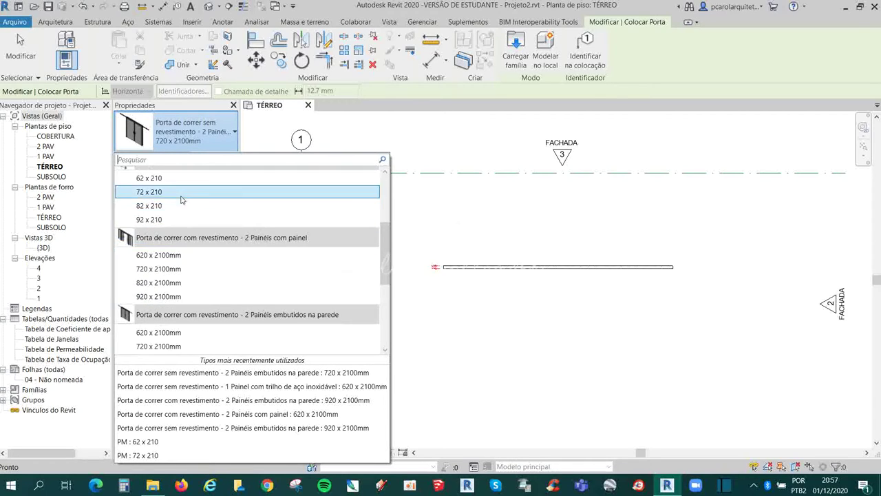
mouse_move(150, 343)
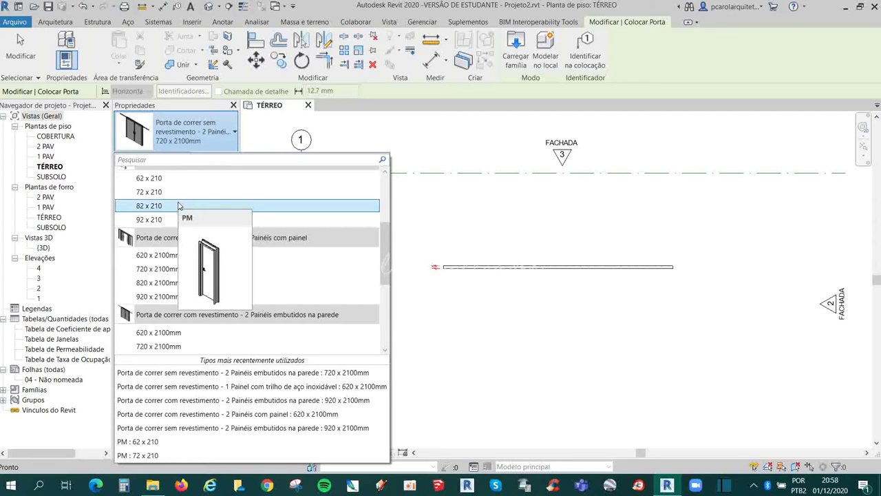
click(155, 208)
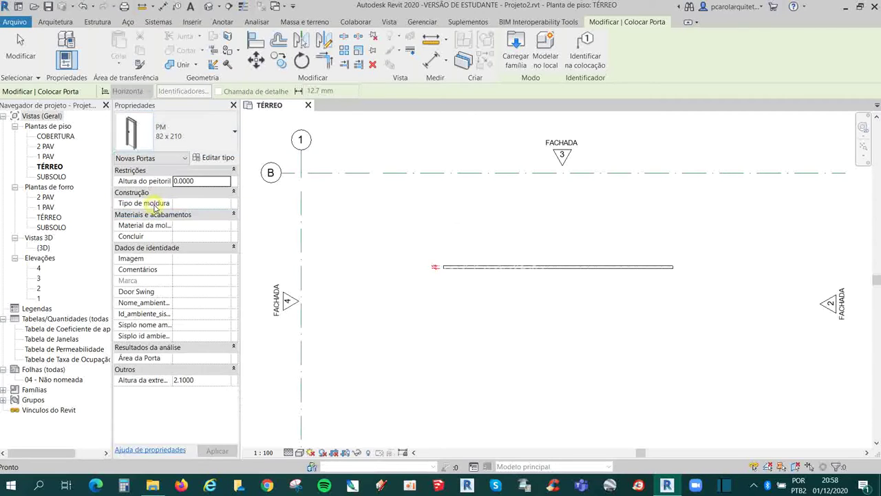
click(172, 134)
scroll(183, 184, up, 2)
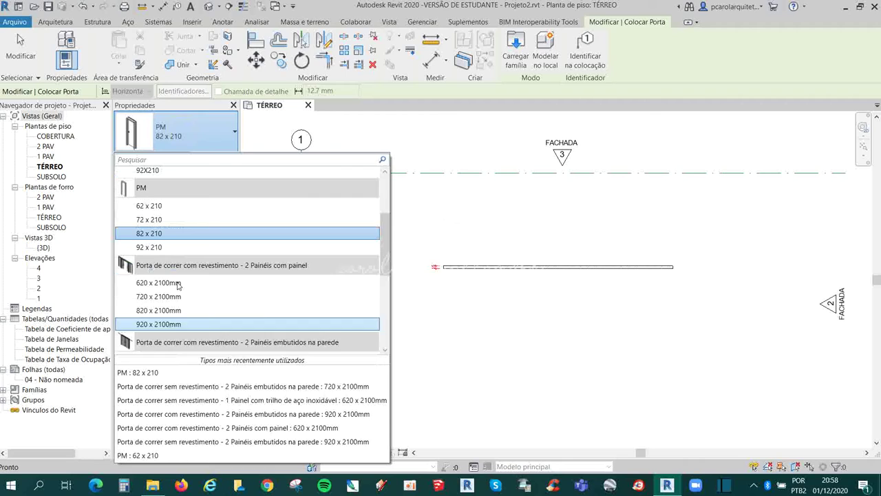
click(158, 235)
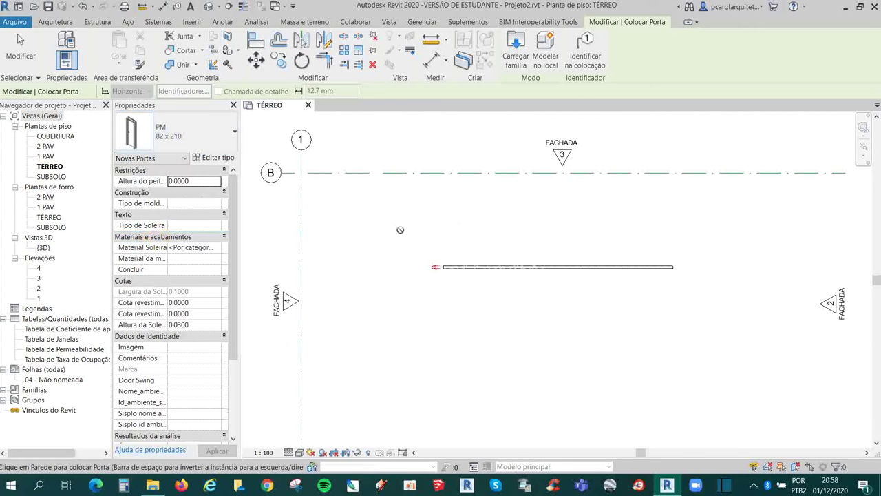
Place the door in the wall, swinging upward with its hinge flipped to the other jamb
scroll(519, 255, up, 3)
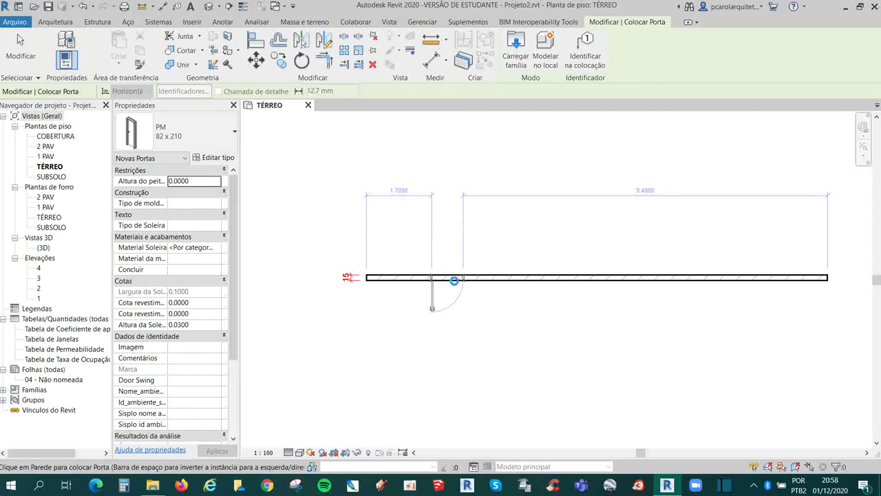
click(477, 301)
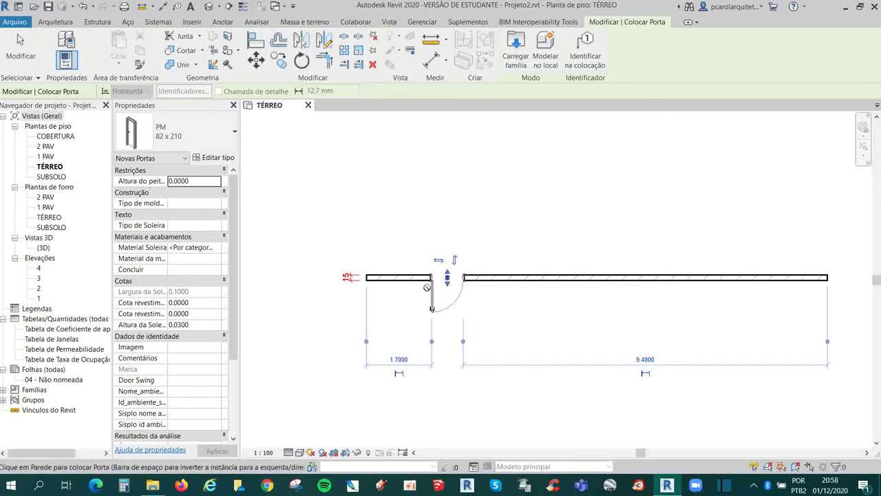
scroll(471, 315, up, 2)
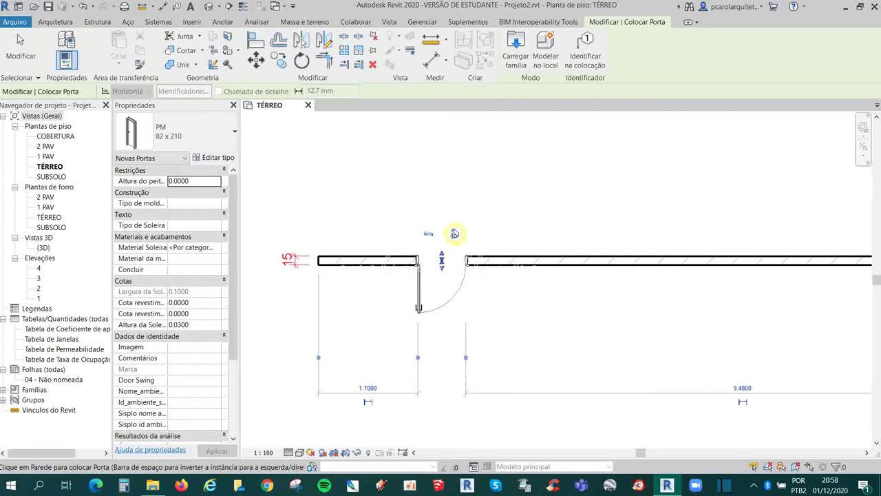
click(454, 233)
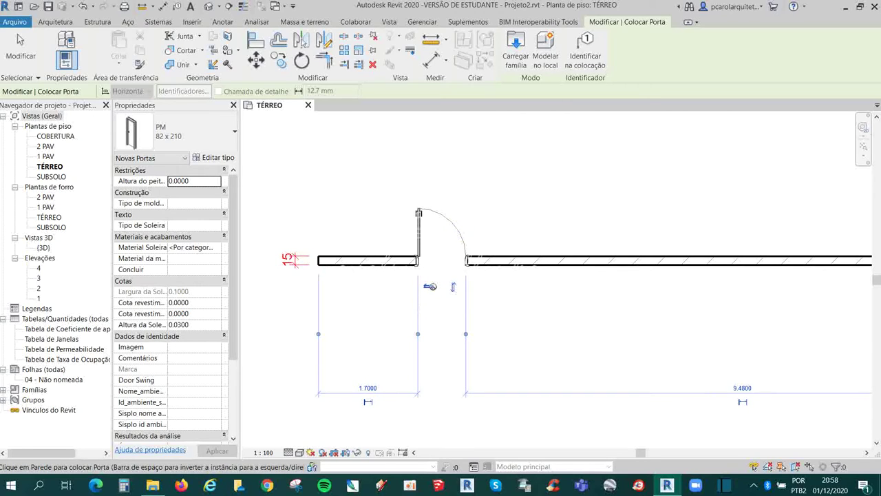
click(429, 286)
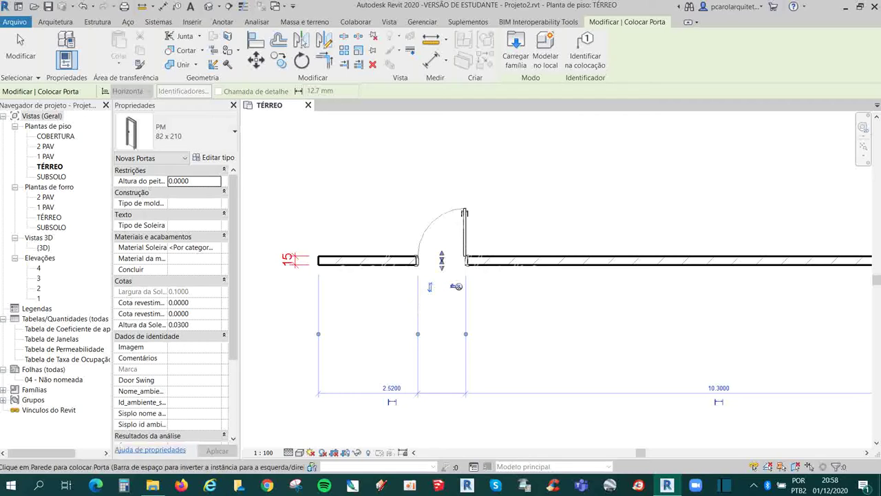
Reset the door's 2.5200 offset so it sits 1.7000 from the wall's left end
click(392, 388)
text(0.1)
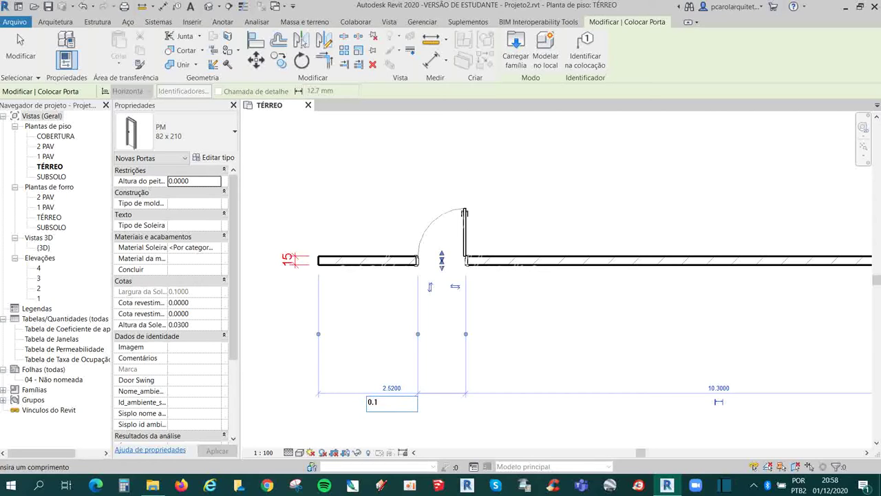
key(Return)
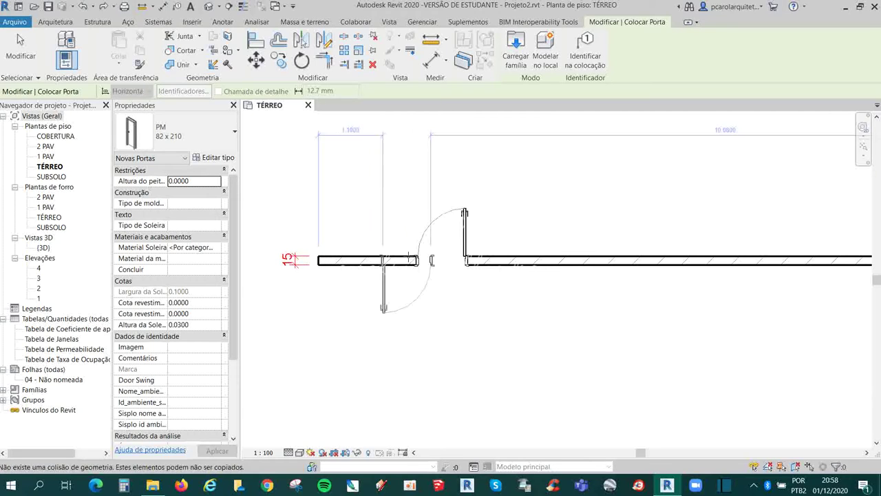
key(Escape)
Set the door 0.1000 from the wall's left end, then slide it slightly right
click(459, 241)
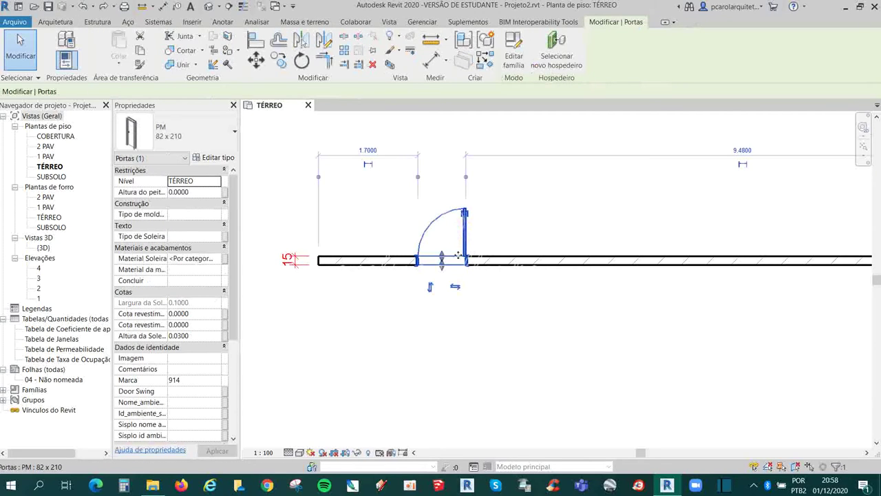
click(362, 149)
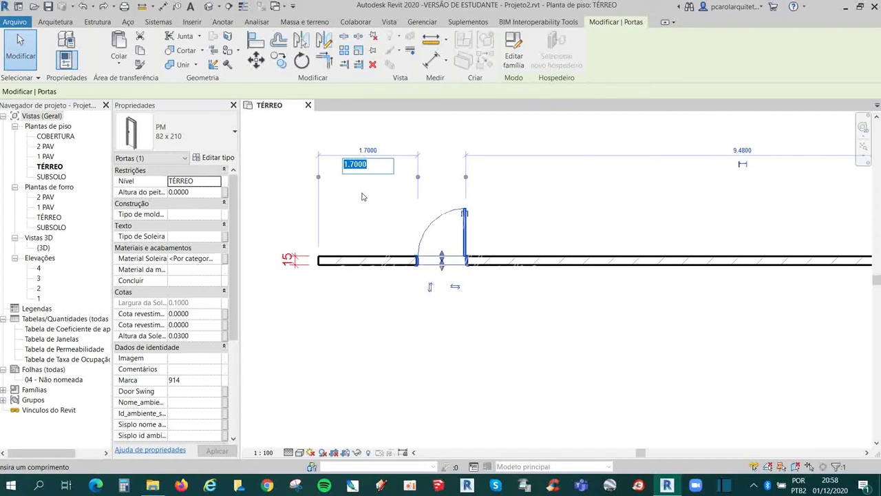
text(0.10)
key(Return)
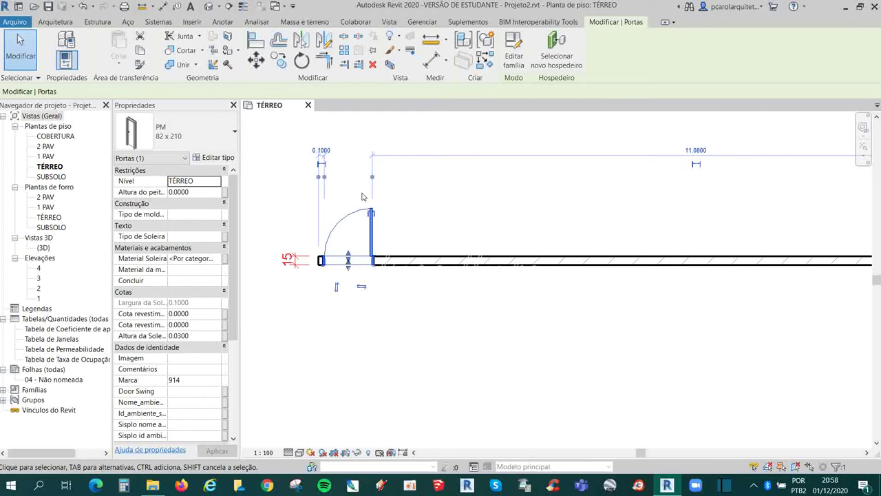
click(384, 291)
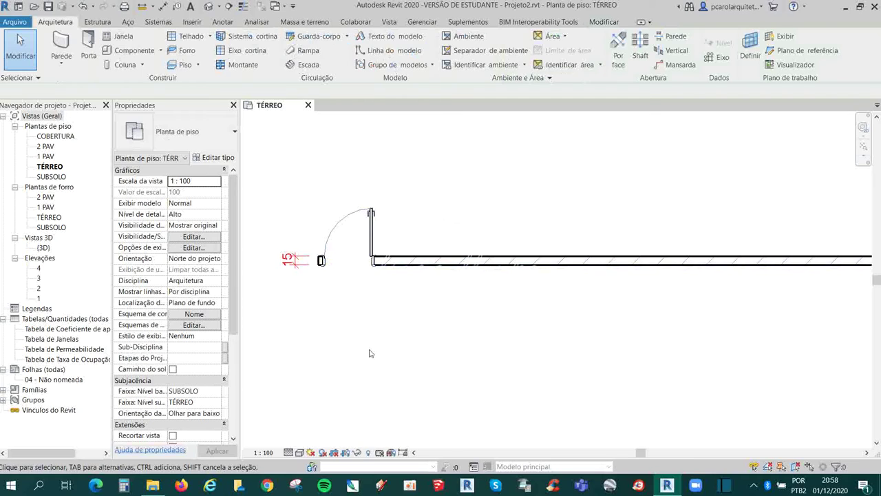
click(368, 219)
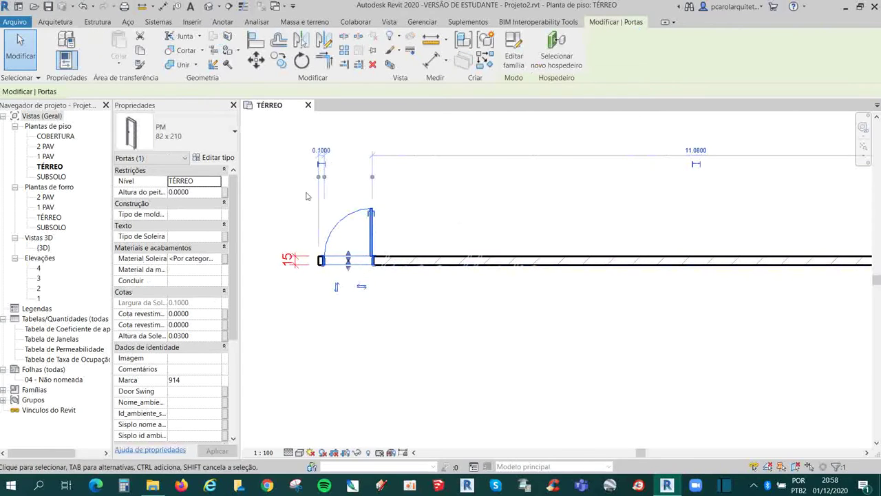
drag(370, 227, 451, 227)
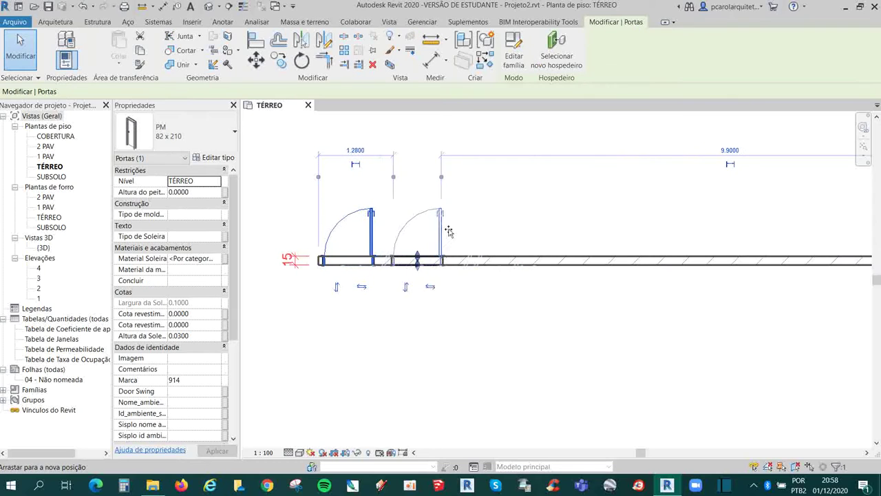
Move the door left along the wall, swinging below it with the hinge on the left
click(466, 321)
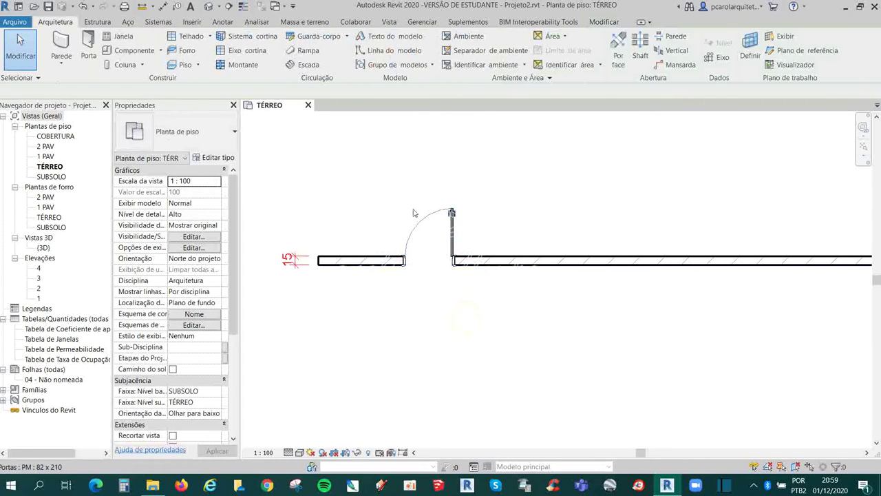
click(449, 234)
drag(449, 234, 409, 235)
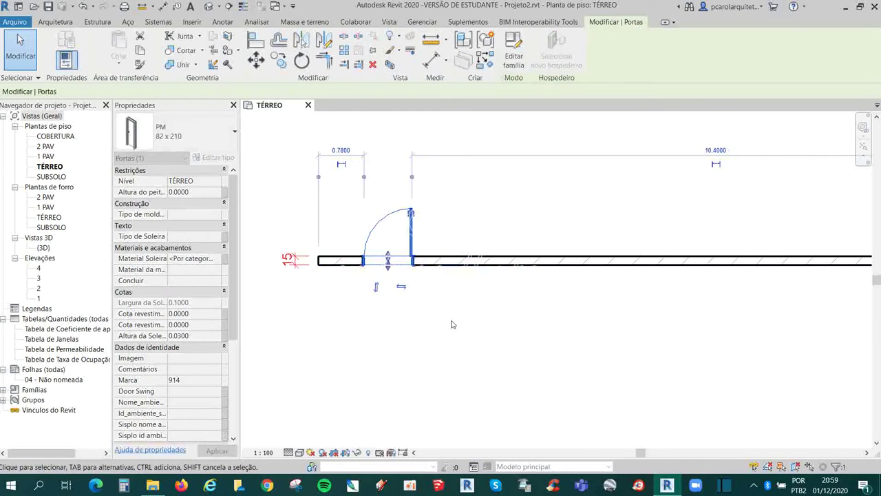
click(374, 288)
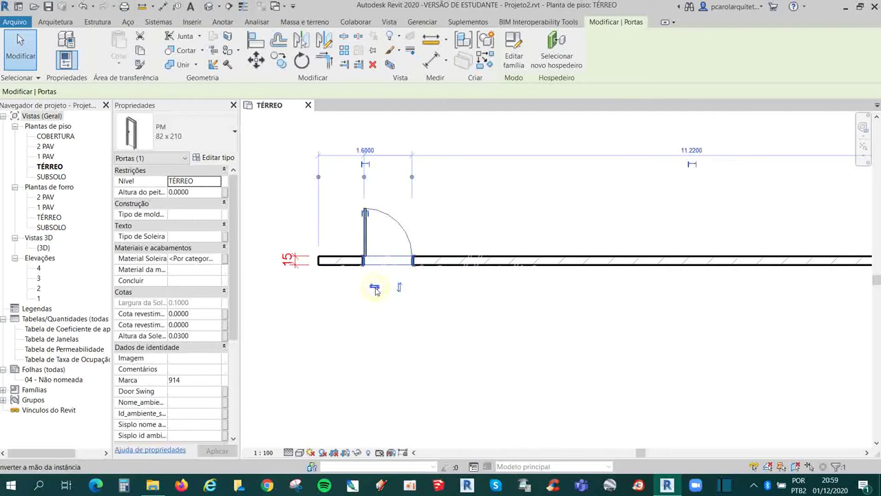
click(374, 289)
click(375, 286)
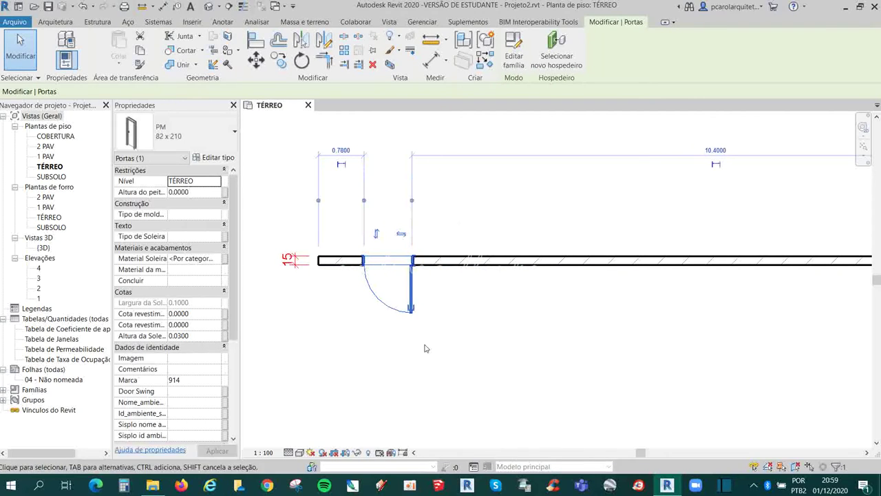
click(402, 235)
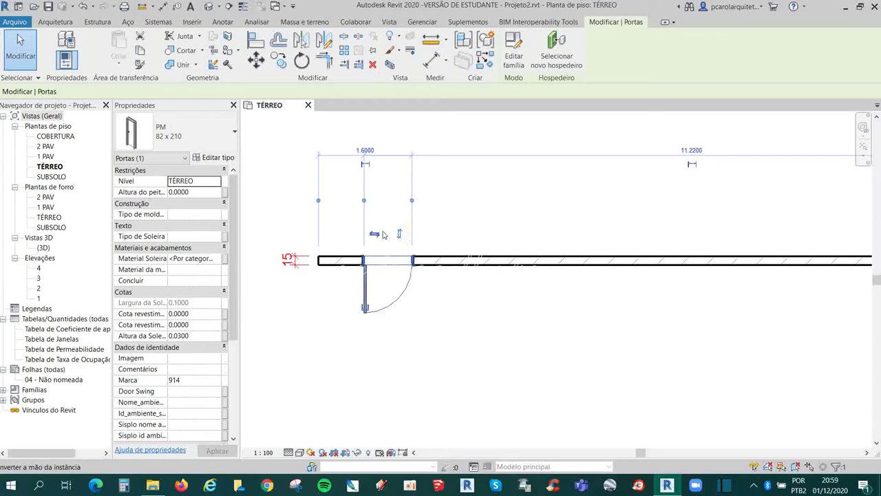
click(453, 326)
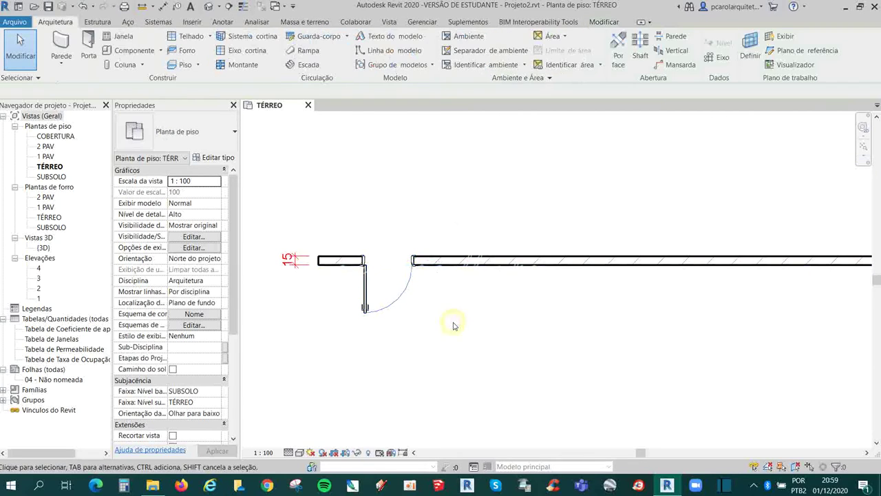
Change the door to the PM 92 x 210 type
click(402, 297)
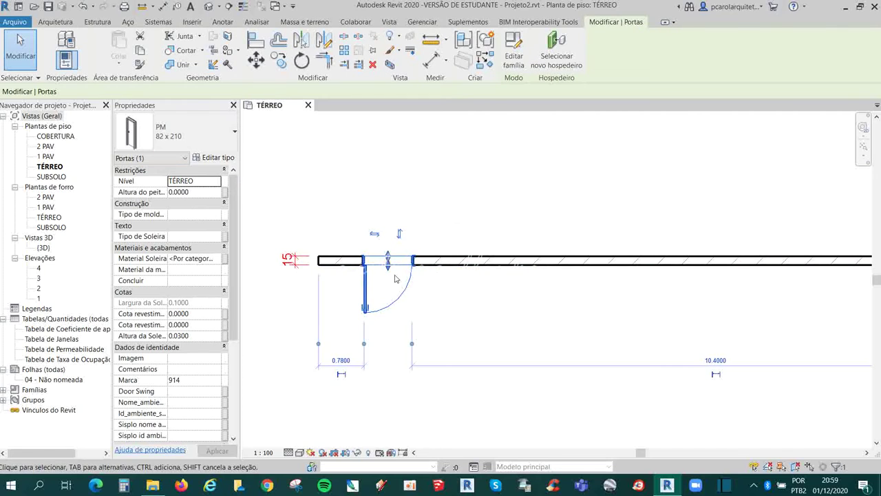
click(166, 140)
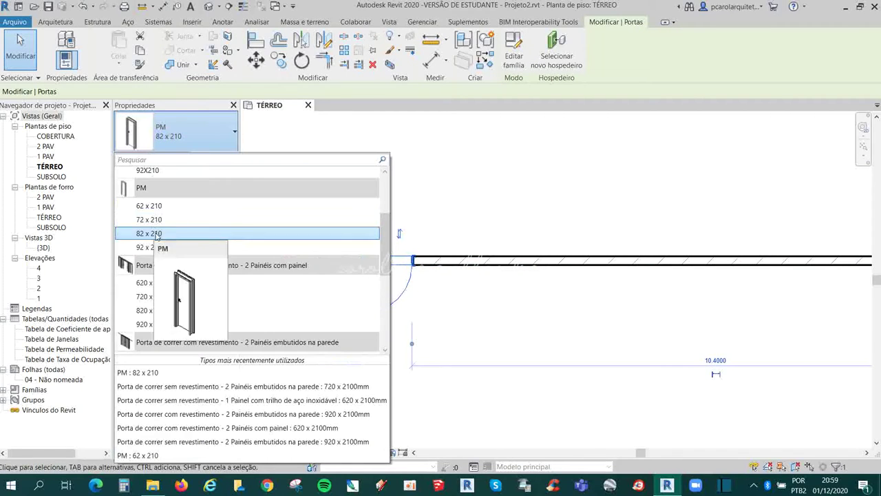
click(166, 247)
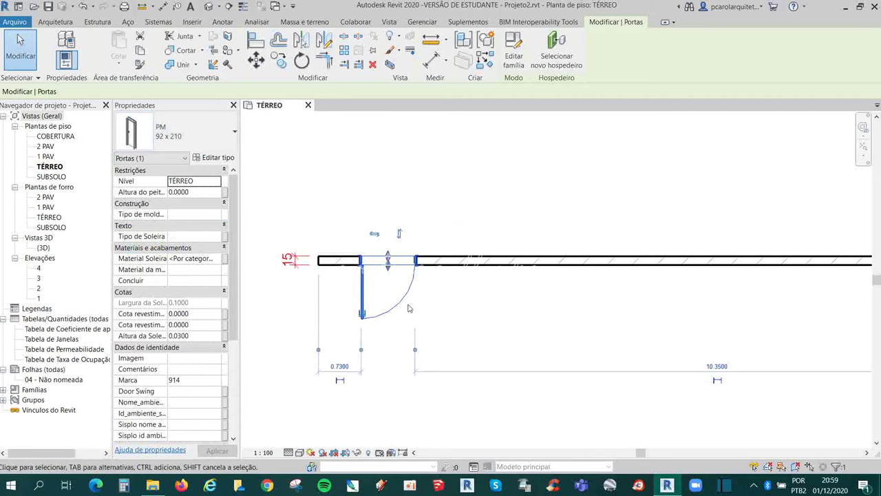
scroll(408, 309, up, 3)
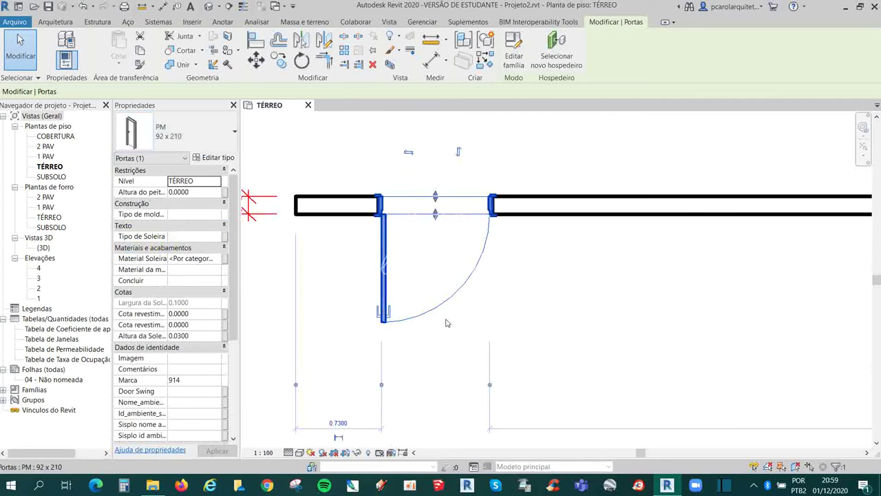
click(542, 304)
scroll(462, 254, up, 1)
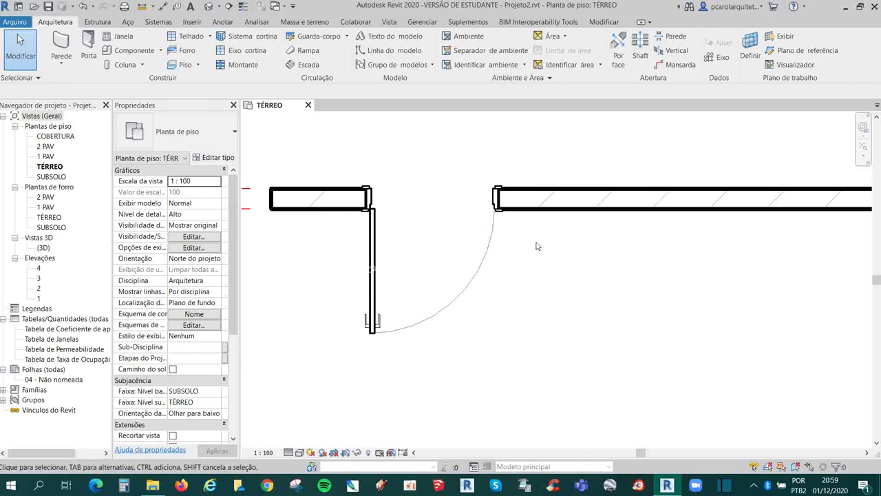
scroll(347, 232, up, 1)
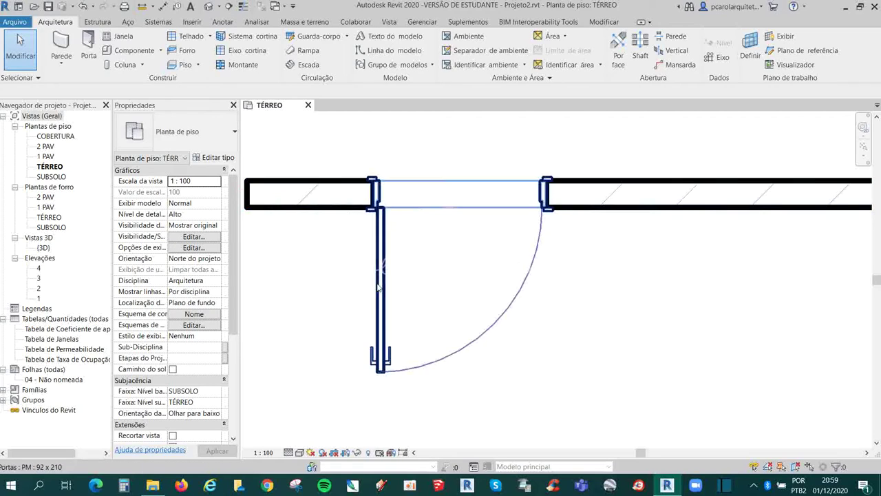
click(289, 452)
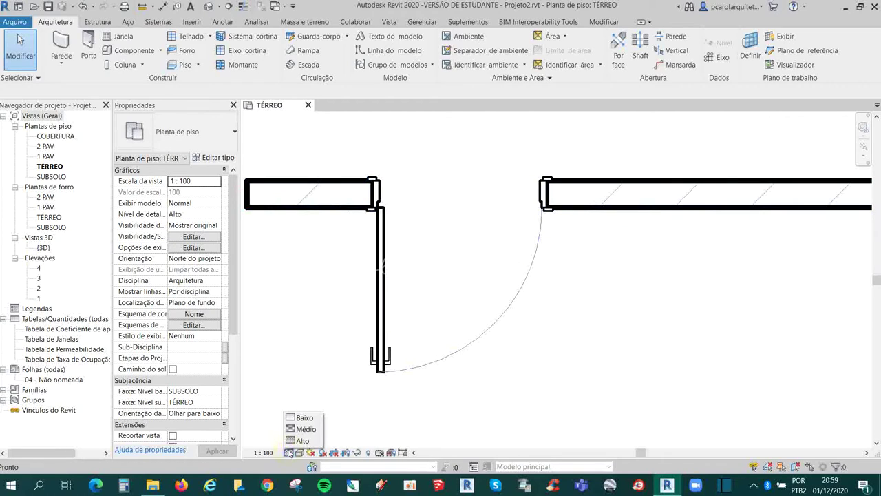
click(313, 420)
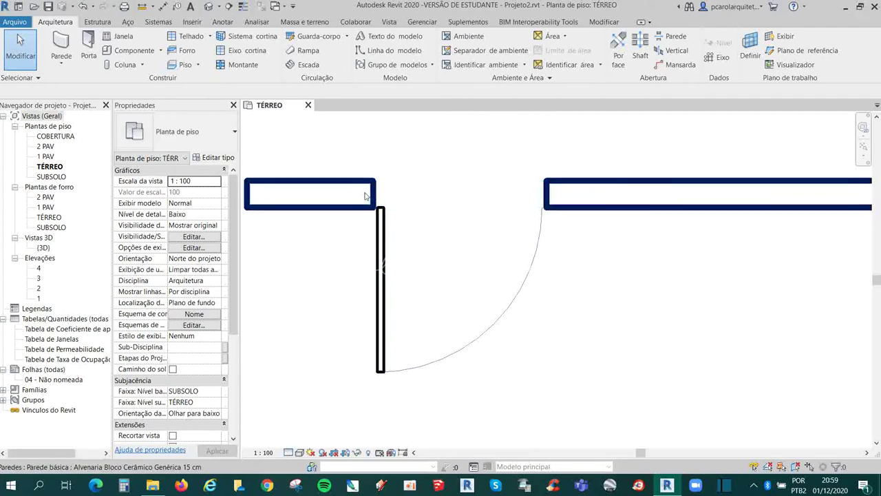
click(270, 452)
click(291, 395)
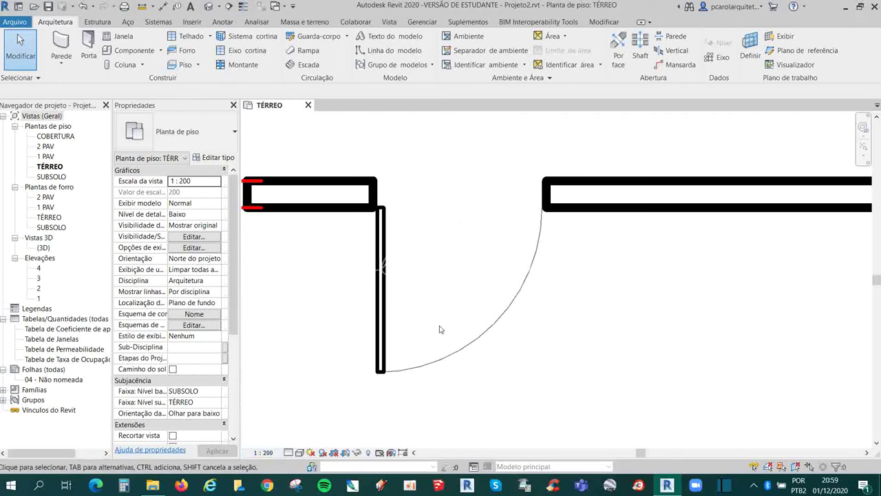
scroll(441, 329, down, 2)
scroll(490, 292, down, 1)
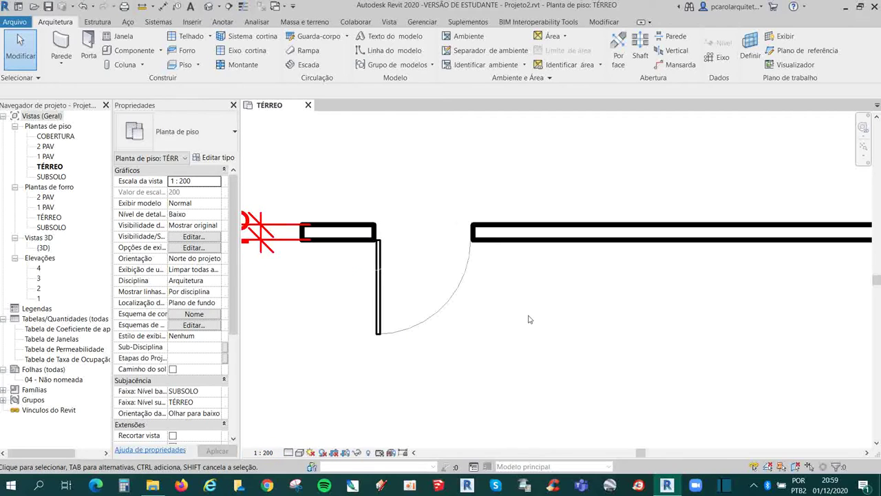
click(288, 451)
click(296, 440)
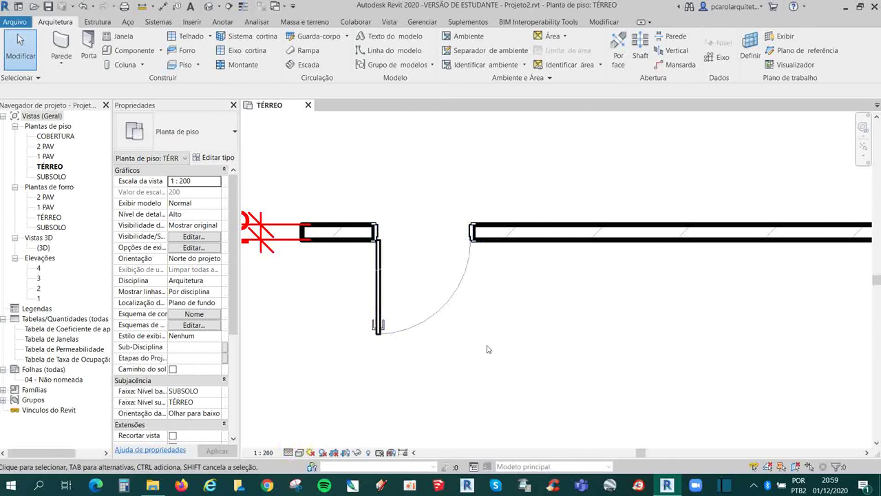
click(289, 452)
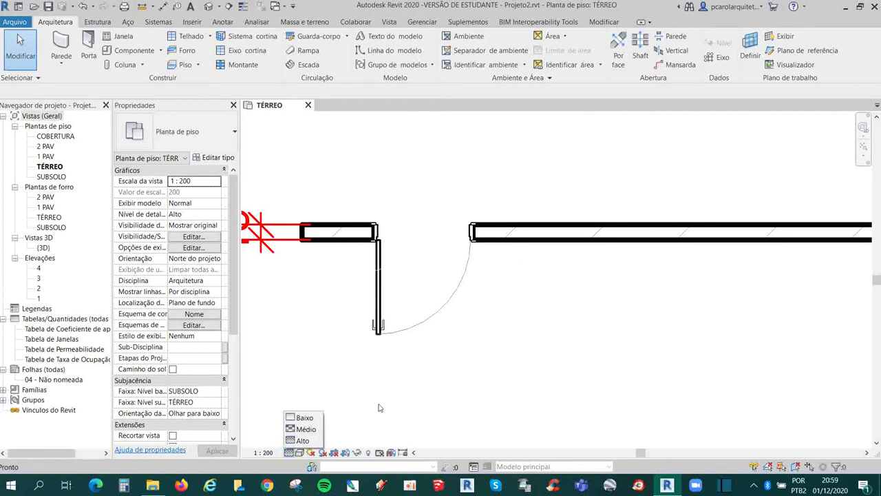
click(310, 429)
click(264, 452)
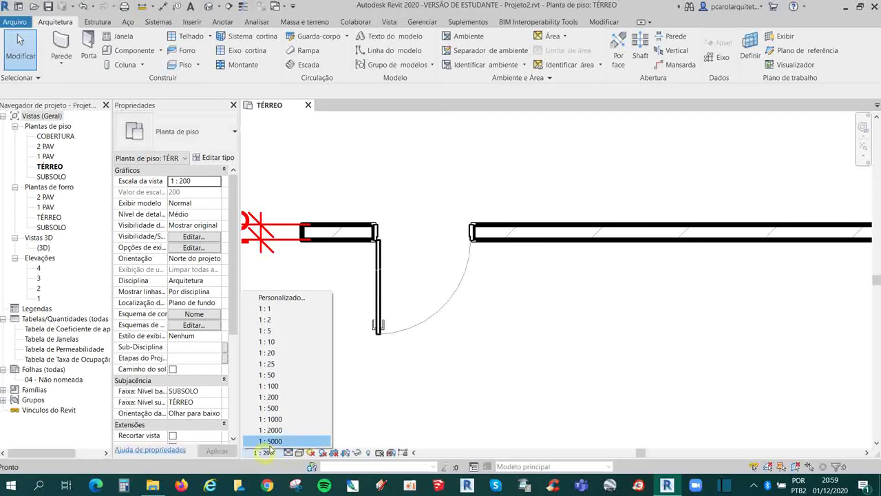
click(278, 385)
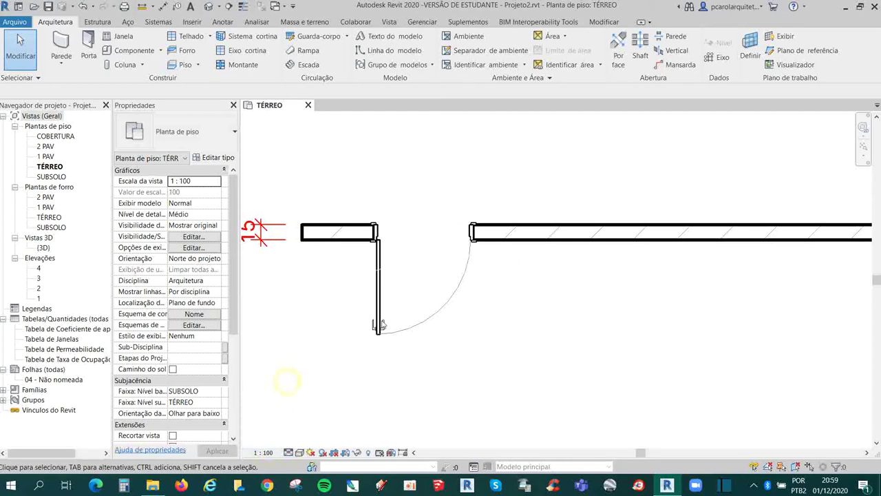
click(289, 453)
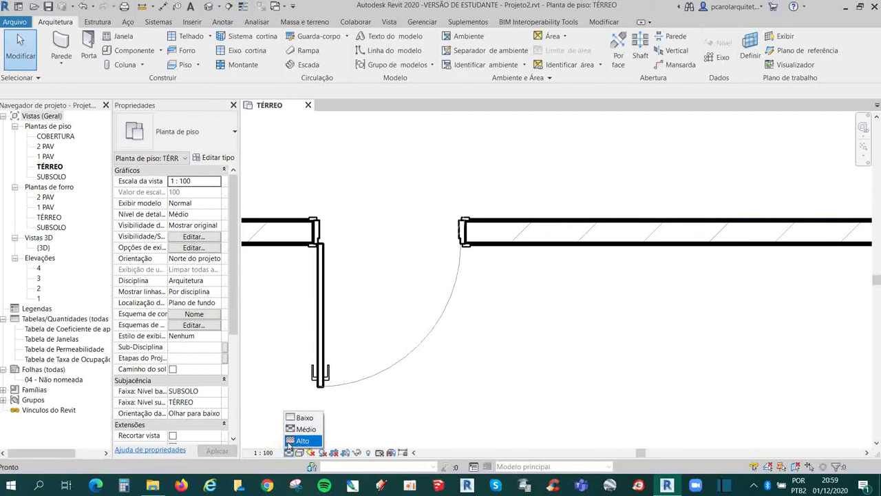
click(301, 440)
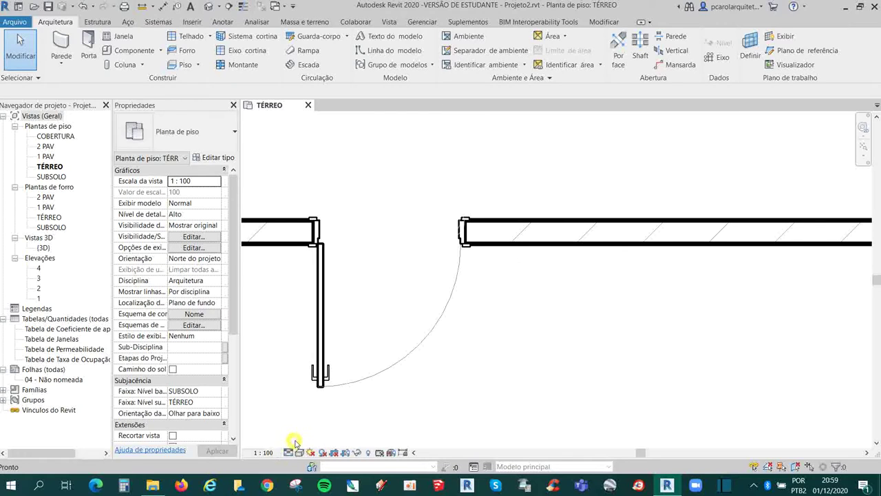
scroll(468, 388, down, 1)
scroll(489, 357, down, 1)
scroll(447, 323, down, 1)
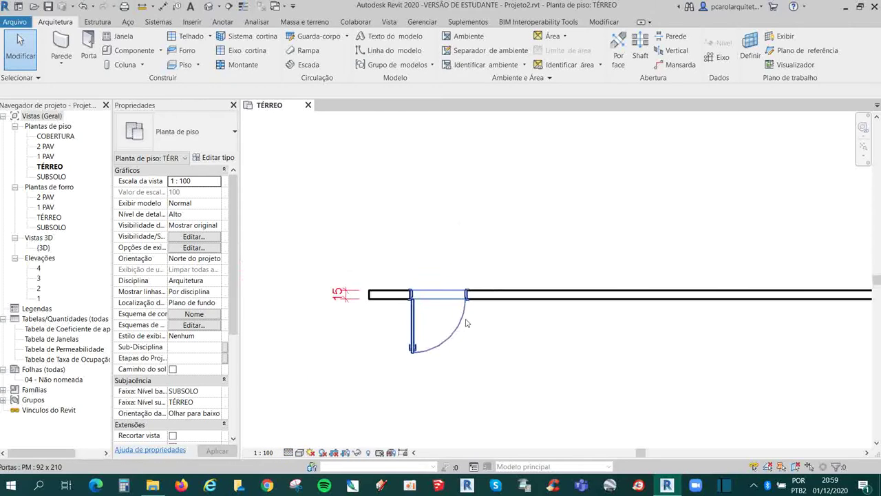
scroll(385, 309, down, 1)
scroll(358, 296, down, 1)
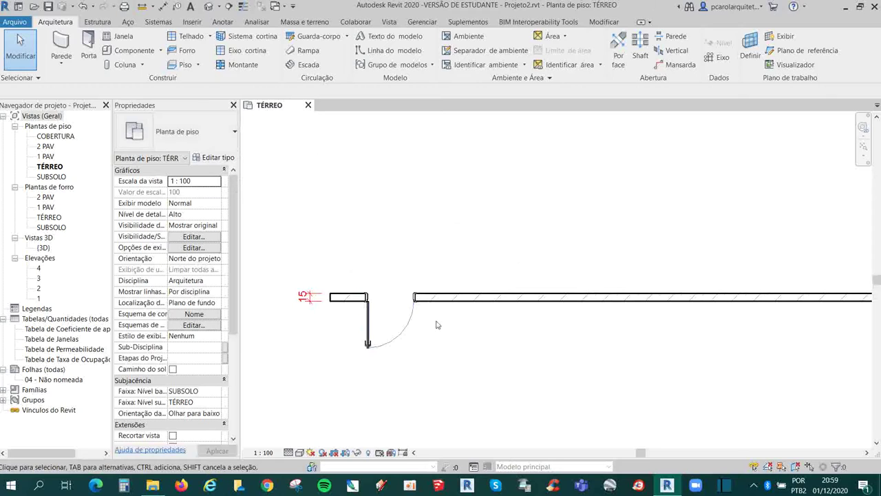
click(406, 338)
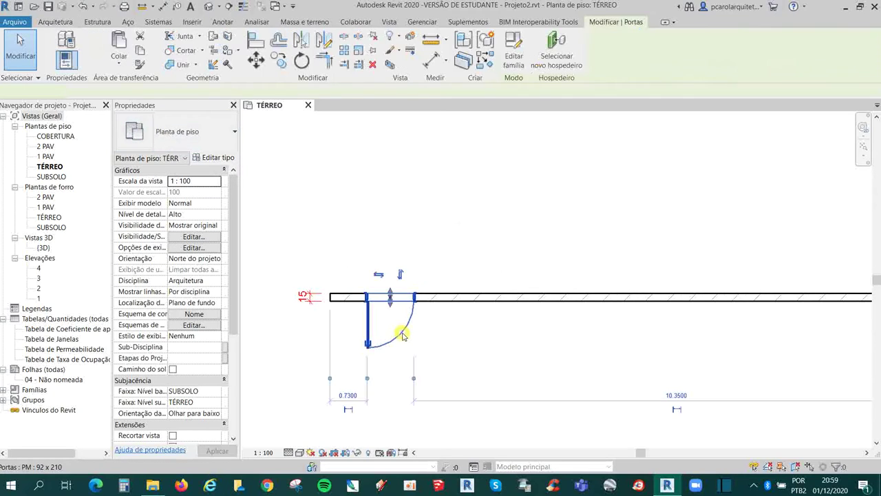
click(199, 134)
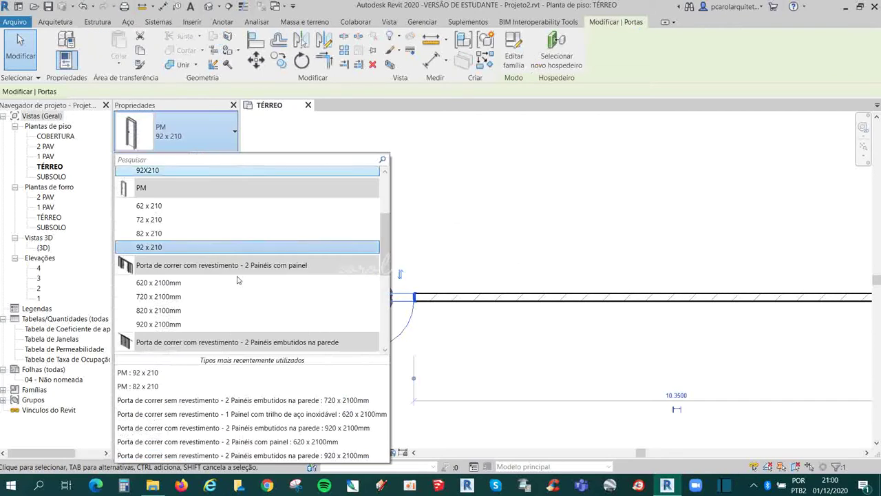
scroll(255, 294, down, 3)
click(547, 209)
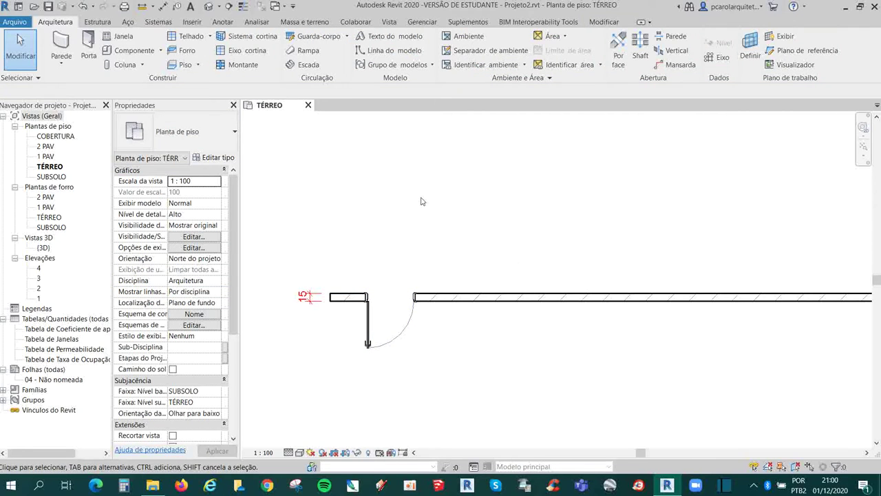
middle_drag(422, 201, 395, 209)
scroll(336, 252, down, 1)
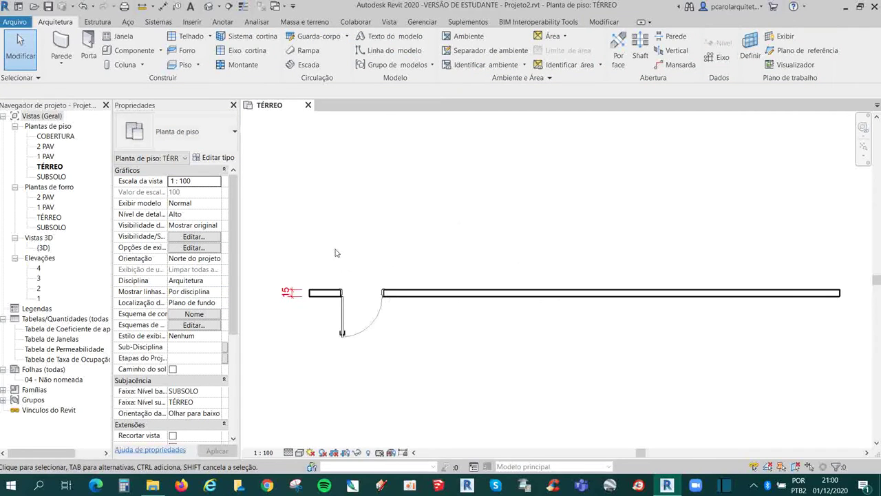
scroll(338, 256, up, 2)
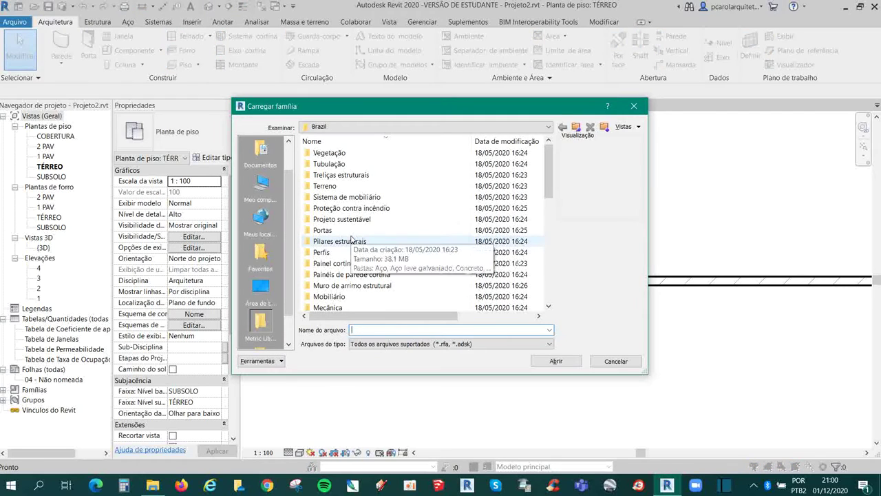
Point the Carregar família dialog at the Brazil library folder and scroll its folders toward Portas
click(387, 126)
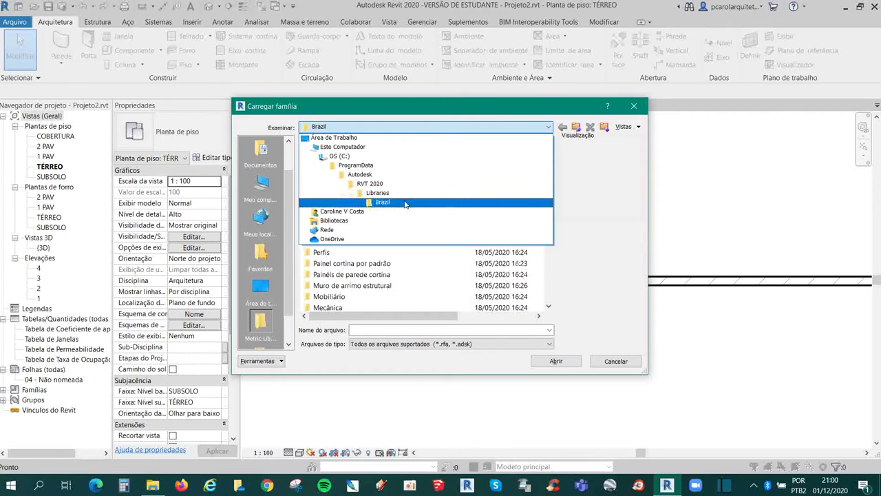
click(405, 203)
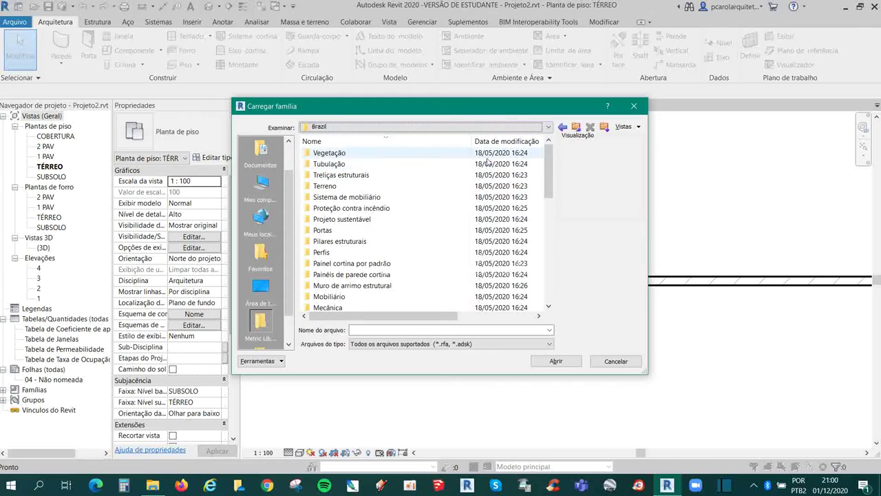
scroll(441, 172, down, 3)
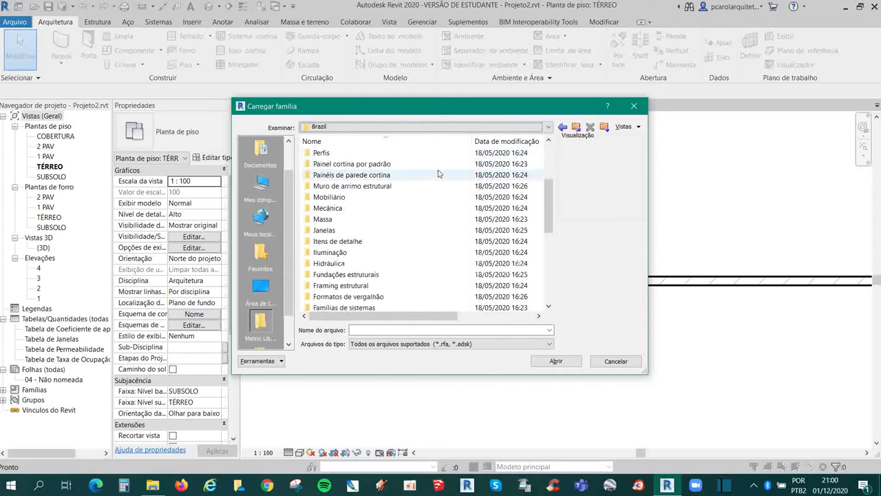
scroll(438, 173, down, 5)
scroll(435, 186, down, 2)
scroll(371, 241, up, 2)
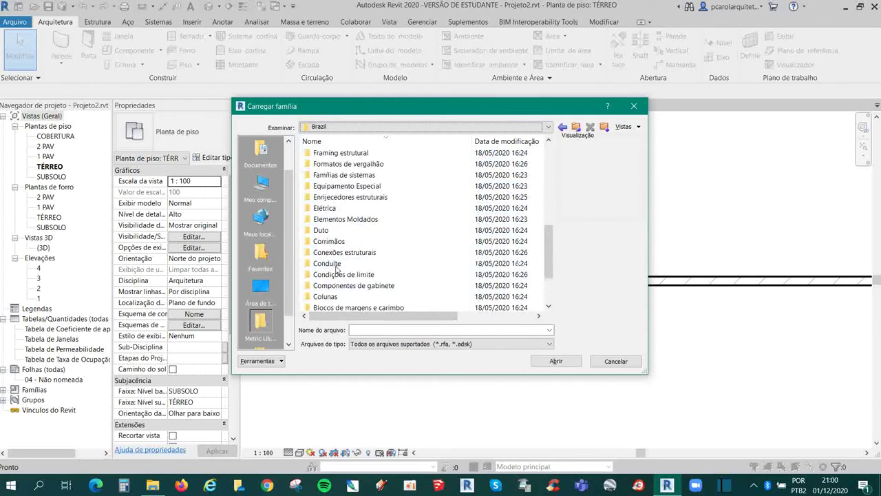
scroll(337, 220, up, 6)
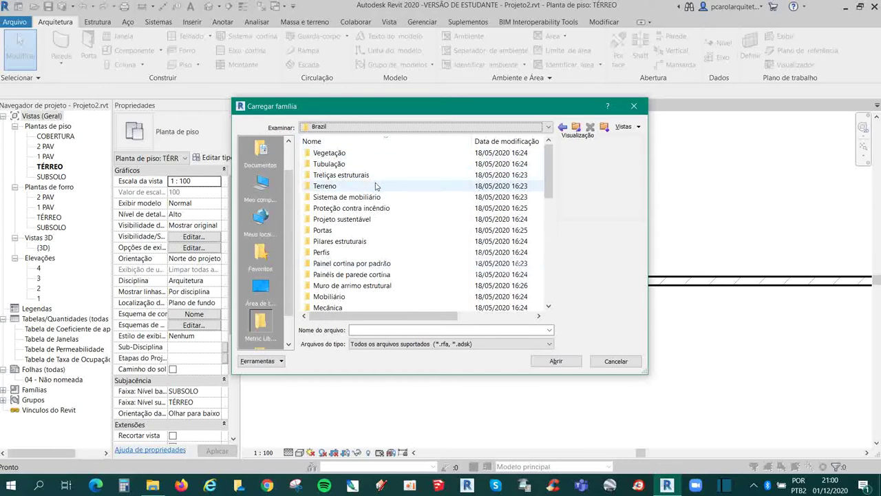
scroll(554, 179, down, 1)
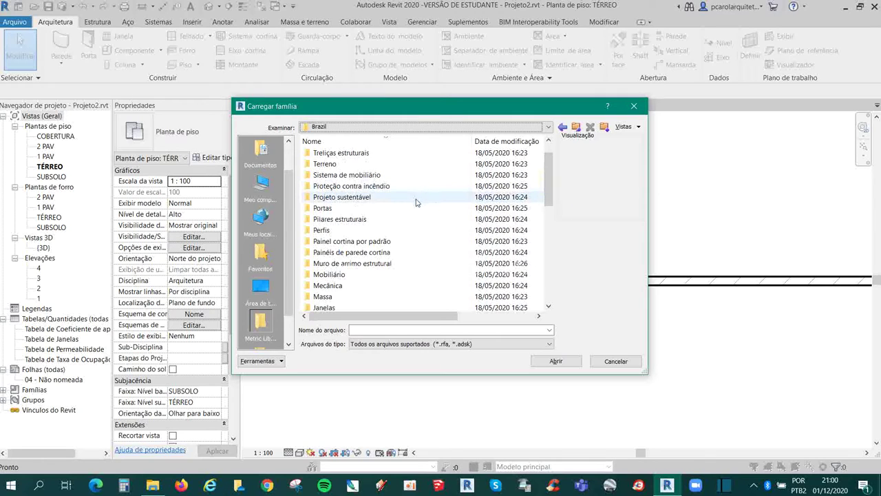
Open Portas and preview its families, from M_Porta-Abertura through Porta-Vidro-Duplo
double_click(327, 209)
scroll(329, 214, down, 1)
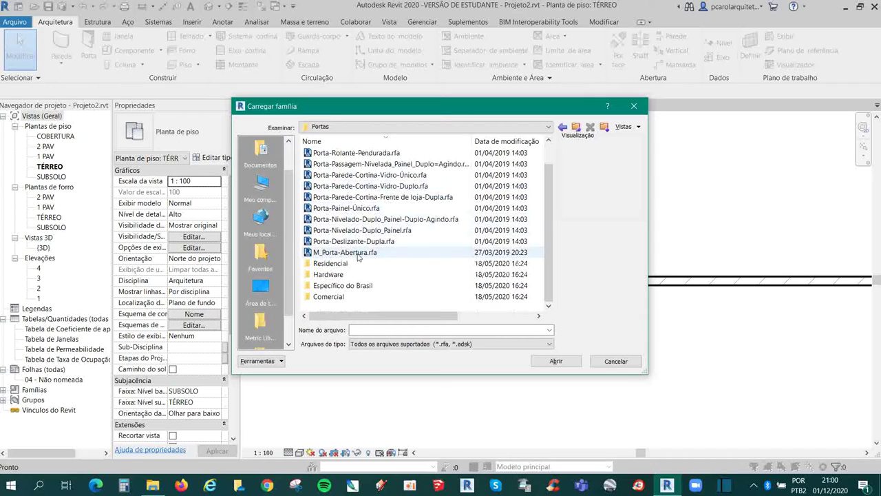
click(357, 253)
click(372, 241)
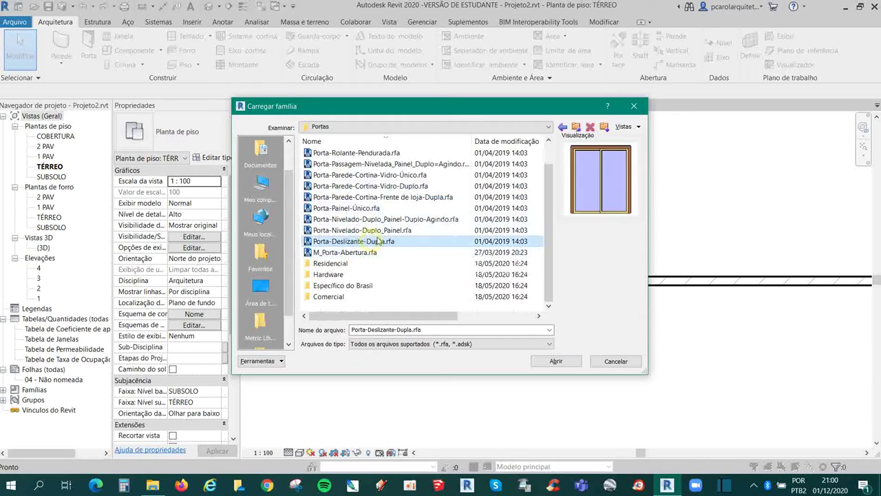
click(392, 230)
click(407, 219)
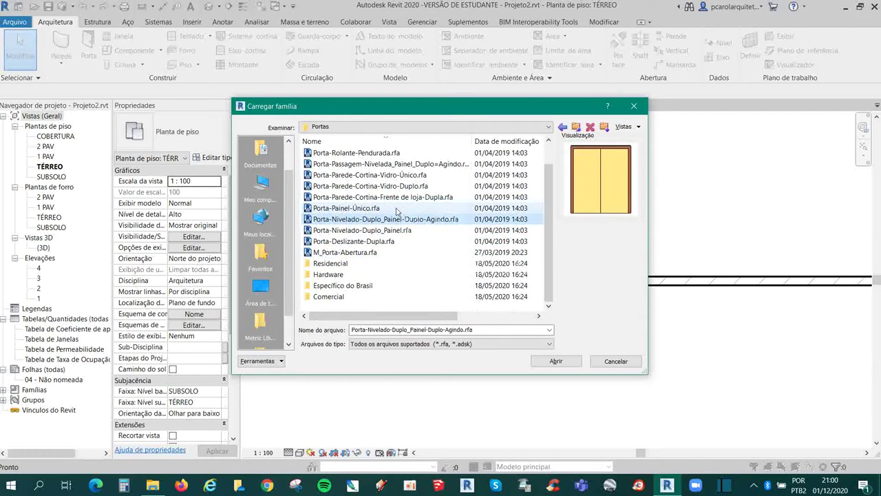
click(397, 208)
click(403, 198)
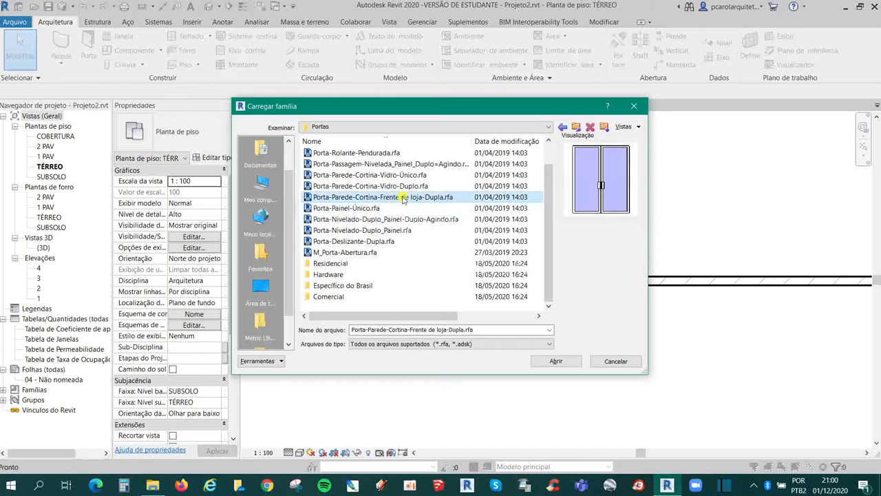
click(404, 186)
click(406, 174)
scroll(406, 179, up, 1)
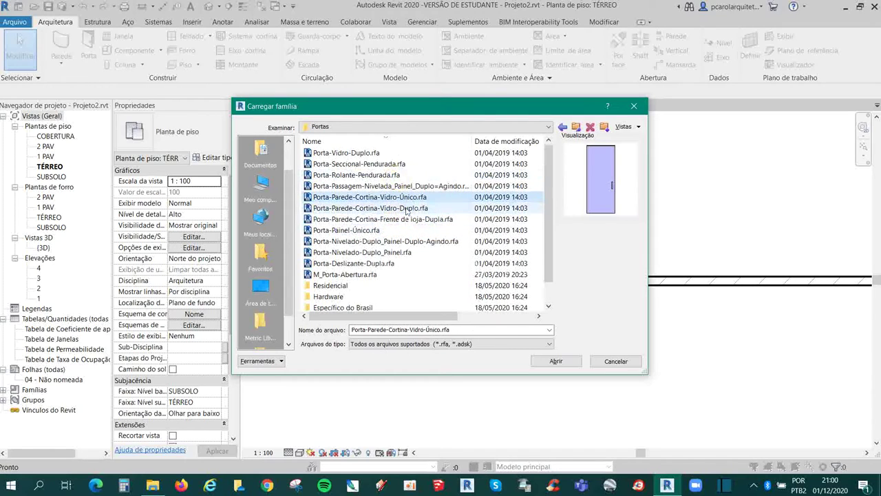
click(406, 186)
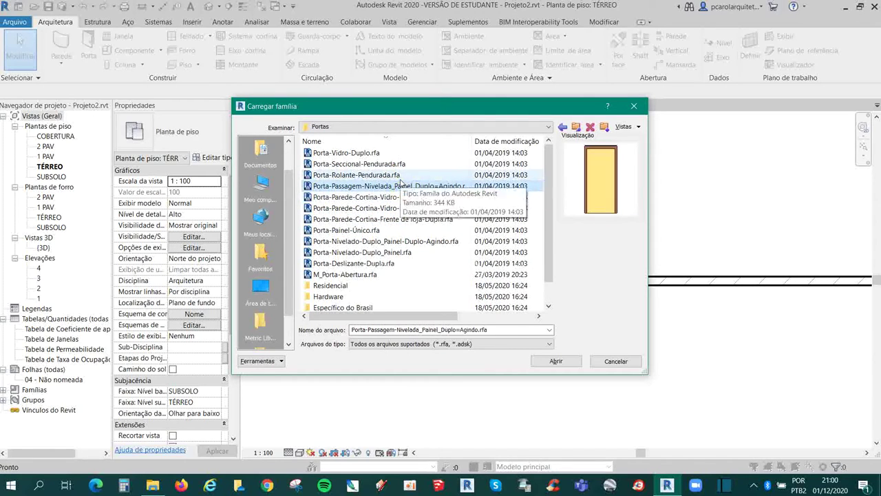
click(399, 174)
click(398, 165)
click(383, 152)
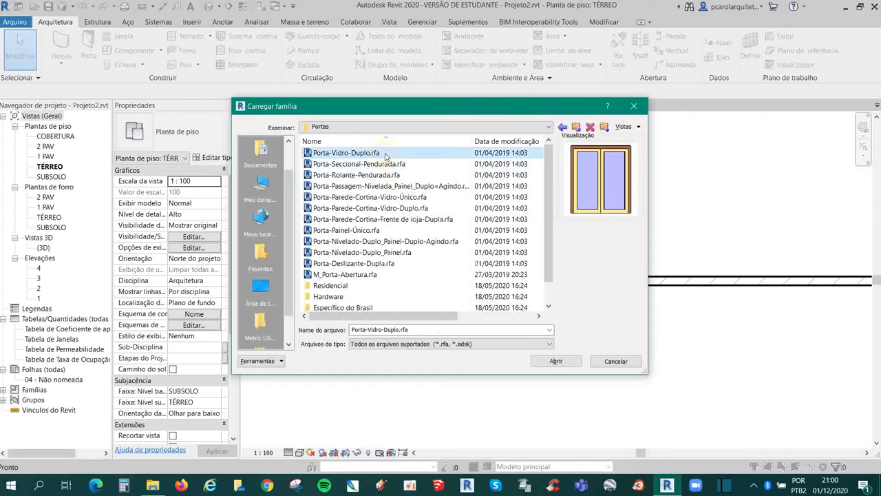
click(370, 274)
scroll(370, 268, down, 1)
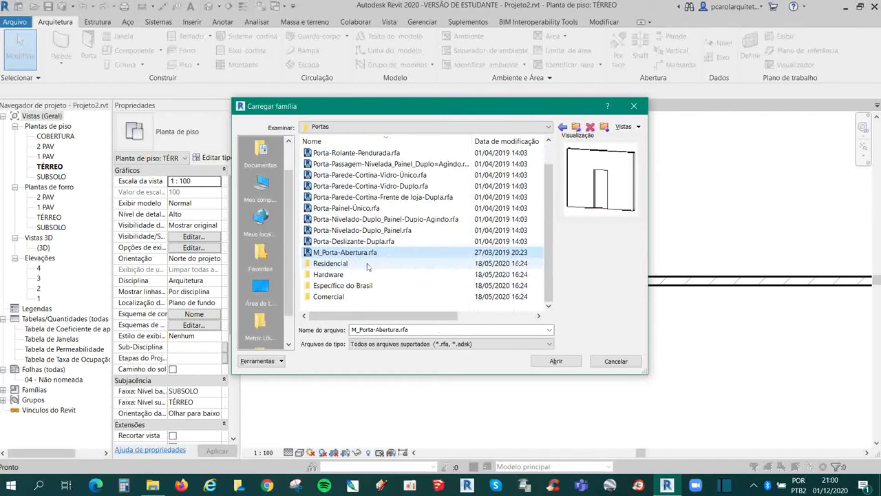
Open Residencial and preview its interior, garage and glazed entry doors
double_click(368, 264)
click(380, 164)
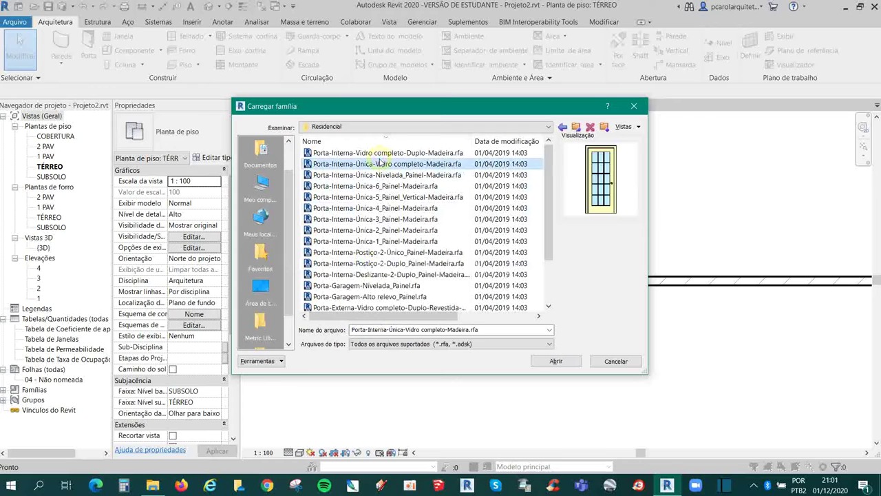
click(380, 154)
click(380, 175)
click(378, 197)
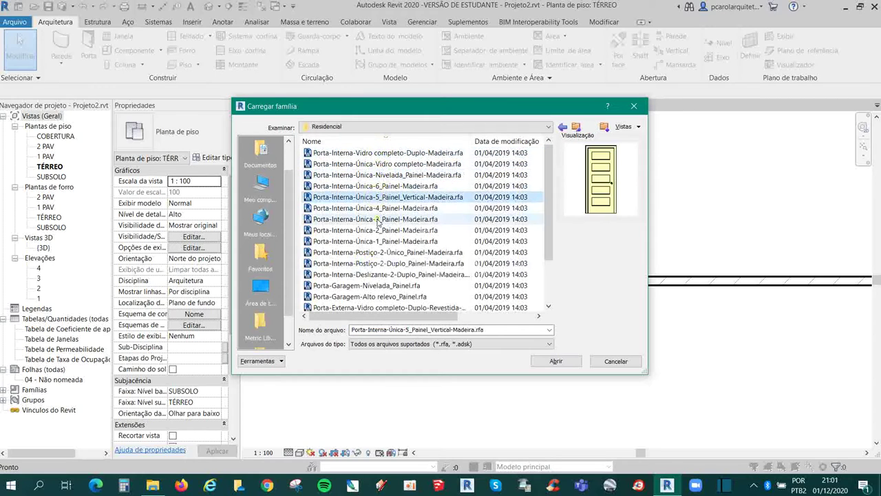
key(Down)
key(Down)
key(Down)
key(Down)
key(Down)
key(Down)
key(Down)
key(Down)
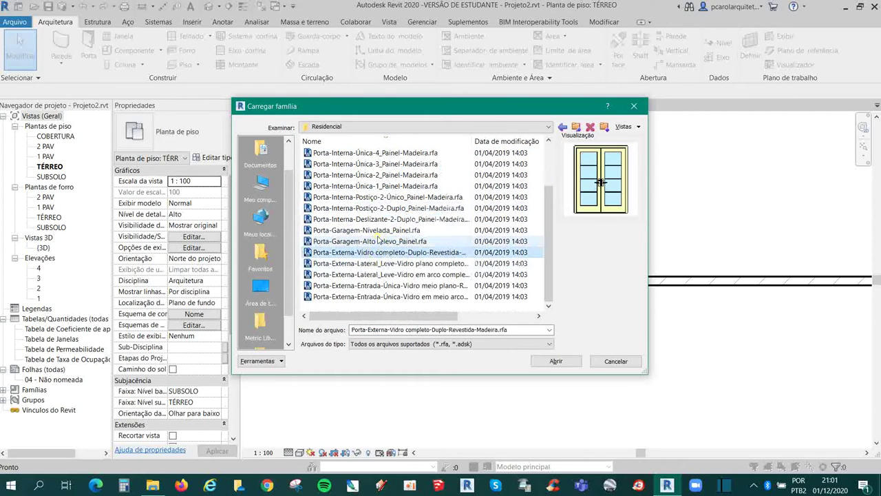
click(378, 241)
click(383, 274)
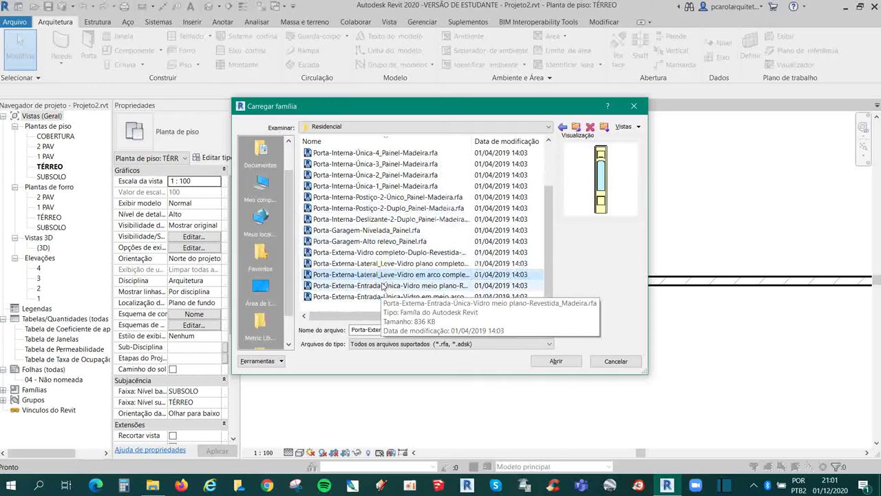
click(433, 285)
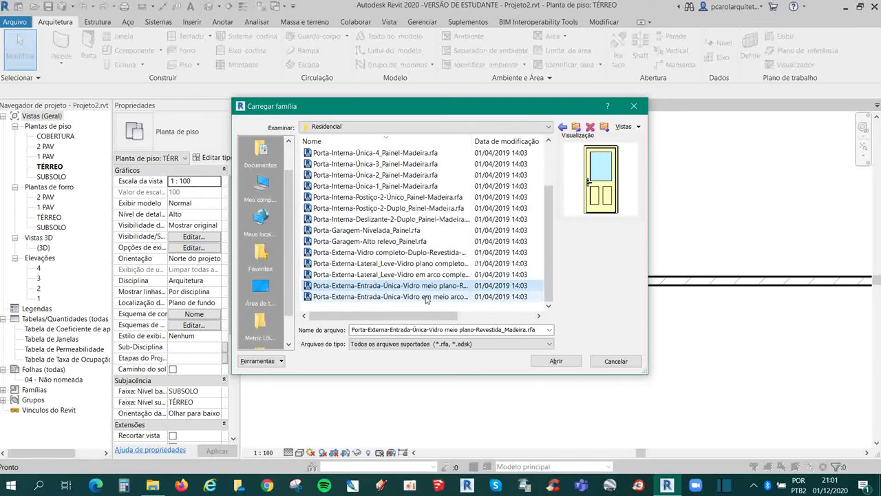
click(426, 296)
scroll(413, 227, up, 2)
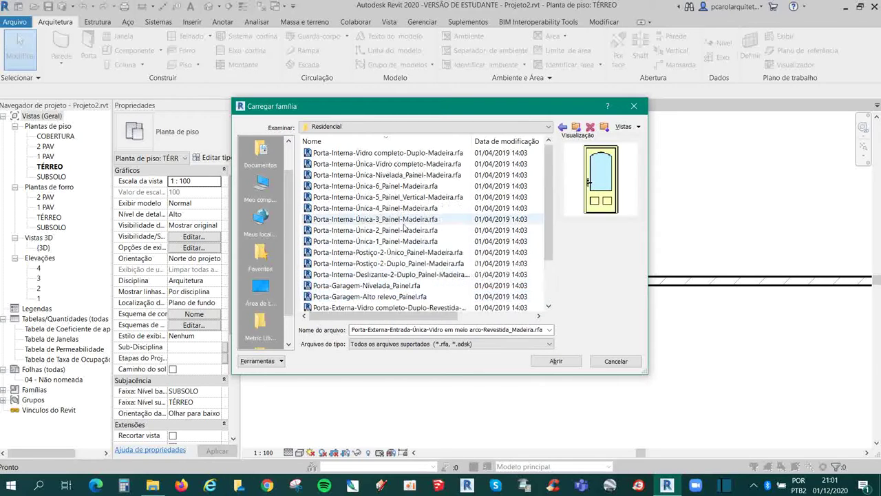
Browse Específico do Brasil's Maçaneta de porta handles, then return to the Brazil library folder
click(343, 128)
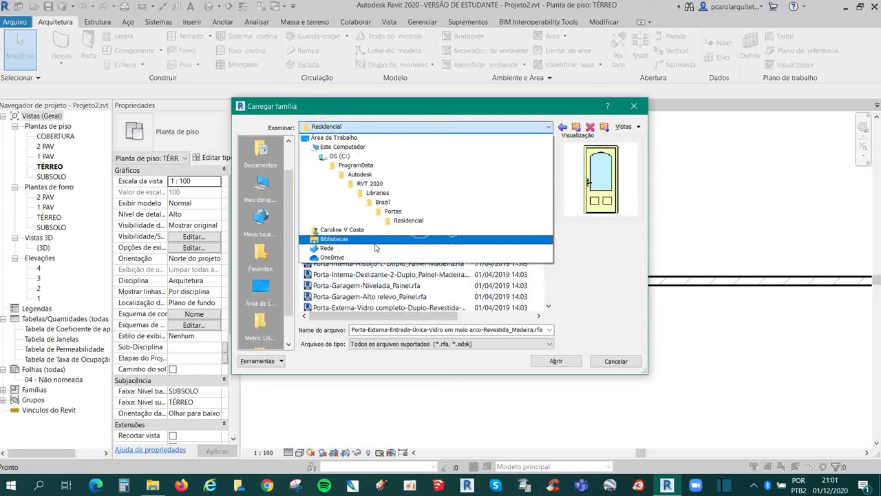
click(387, 220)
click(343, 128)
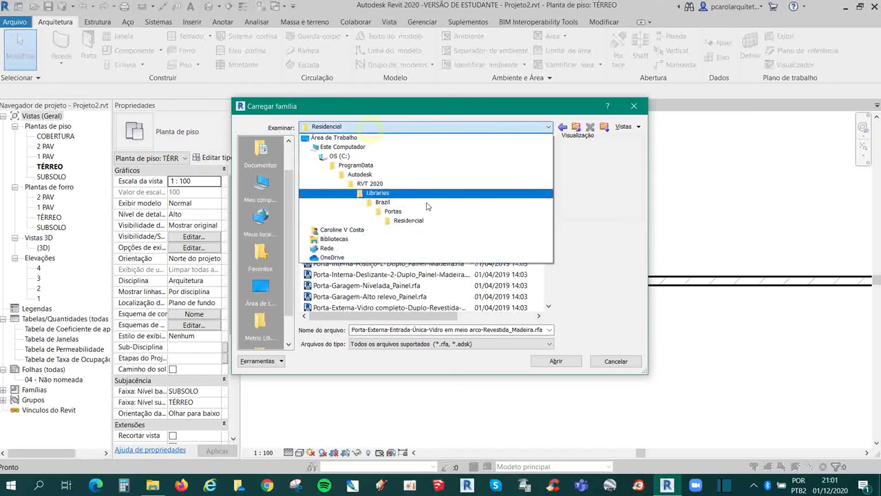
click(358, 206)
scroll(397, 268, down, 1)
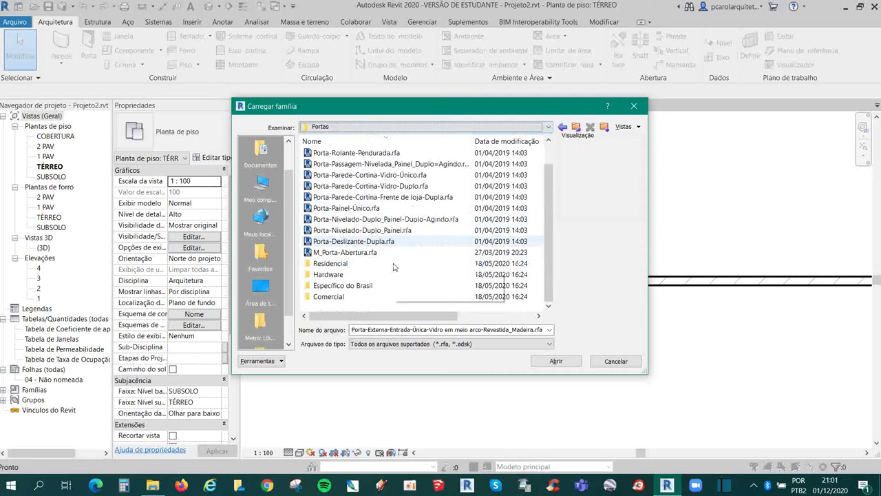
double_click(371, 290)
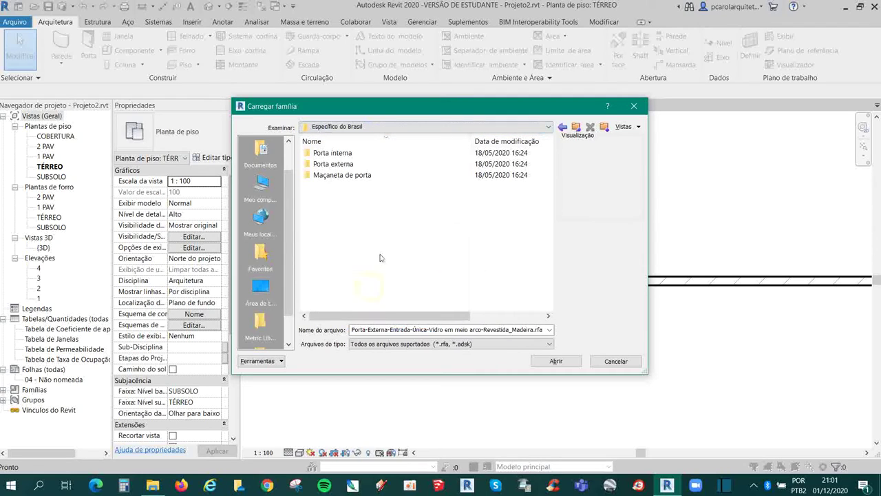
click(349, 176)
double_click(349, 176)
click(349, 175)
click(347, 186)
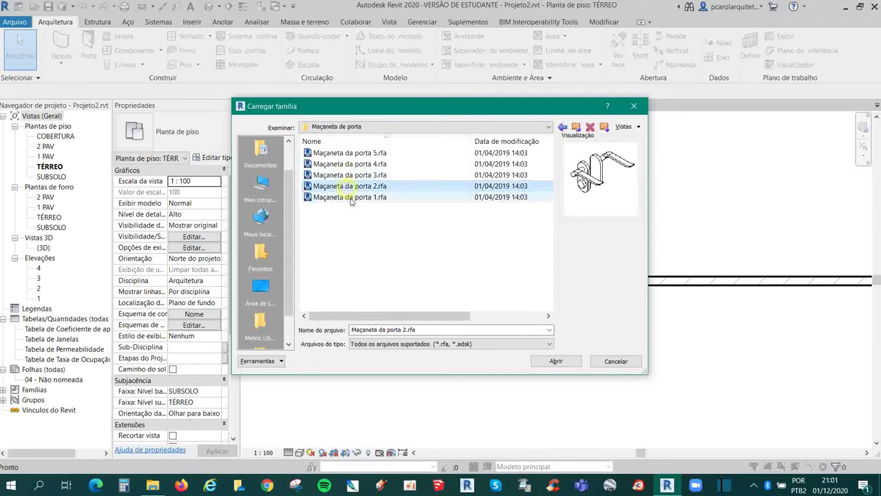
click(427, 127)
click(405, 220)
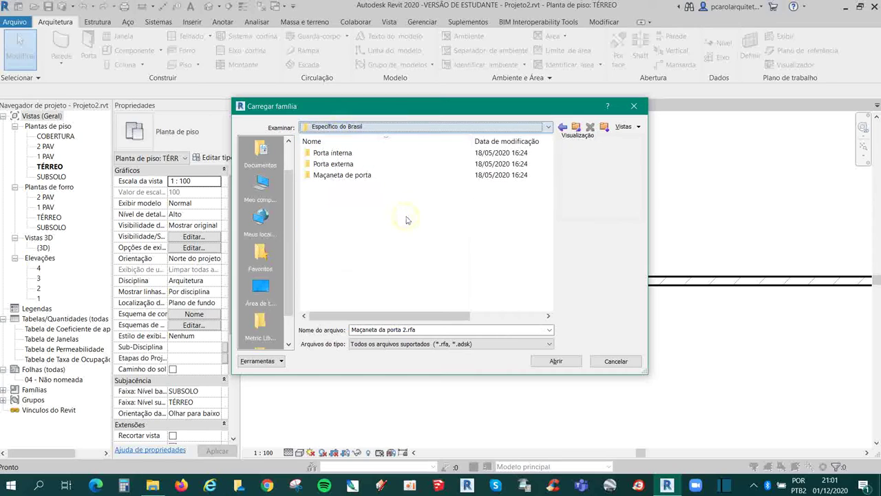
click(365, 127)
click(376, 198)
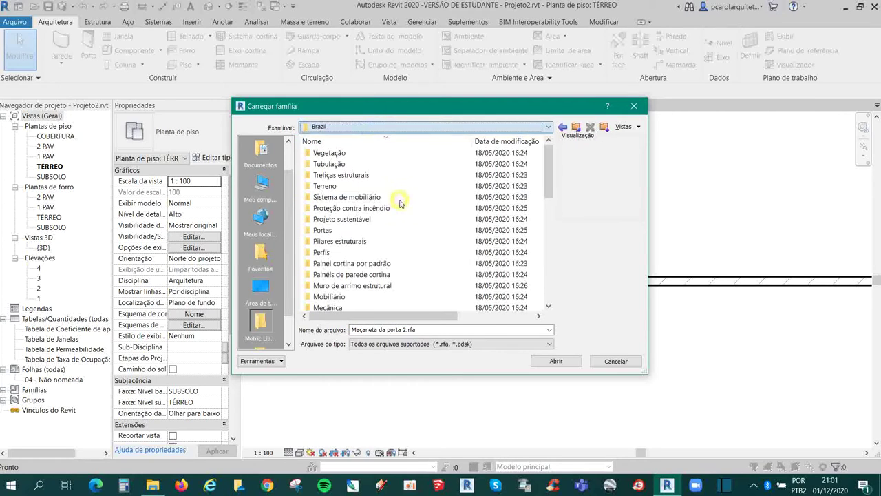
Reopen Portas and re-preview the flush, curtain-wall, single-panel and sliding doors
double_click(324, 230)
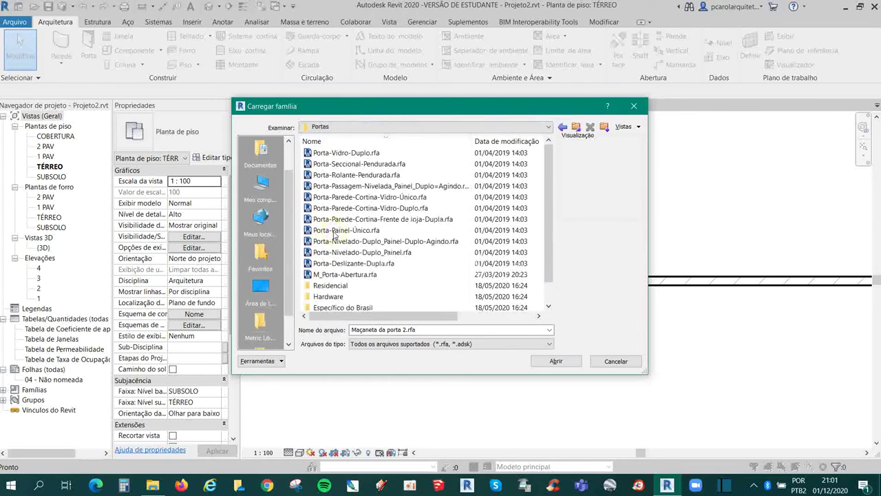
click(378, 186)
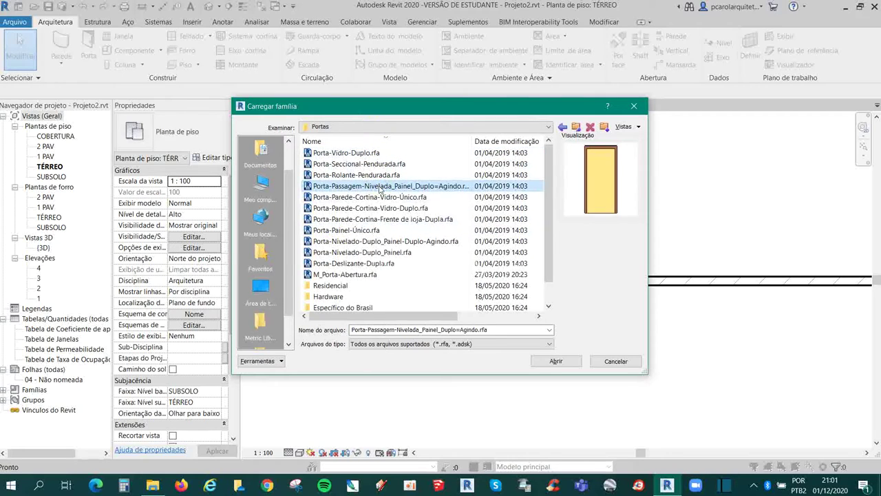
click(379, 198)
click(384, 230)
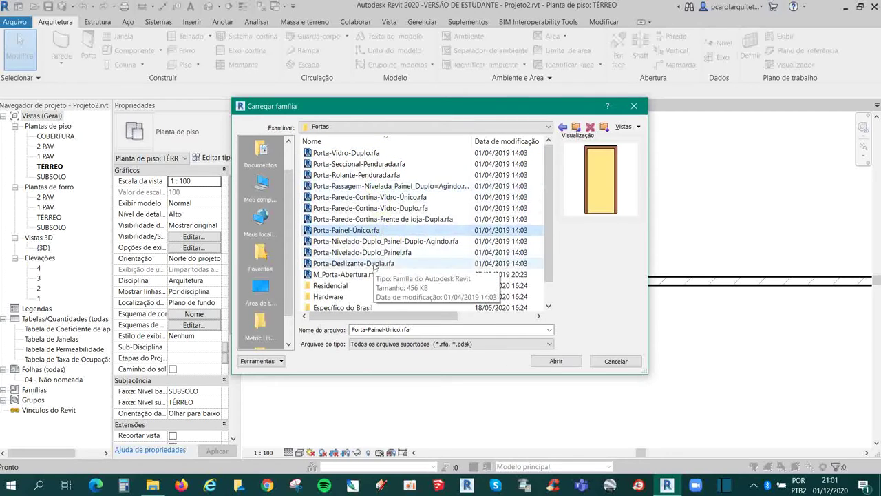
click(357, 241)
click(362, 263)
scroll(361, 265, down, 1)
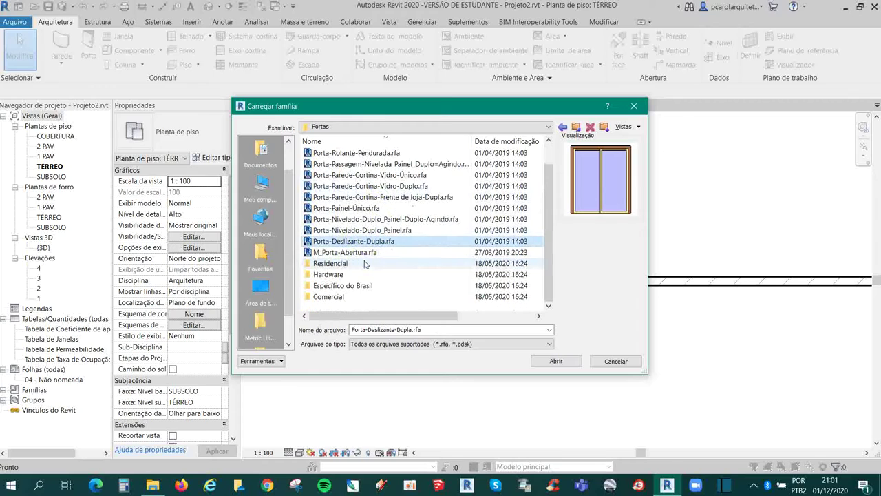
In Residencial, pick Porta-Externa-Entrada-Única-Vidro meio plano-Revestida_Madeira.rfa
click(344, 263)
double_click(344, 263)
click(347, 198)
click(347, 186)
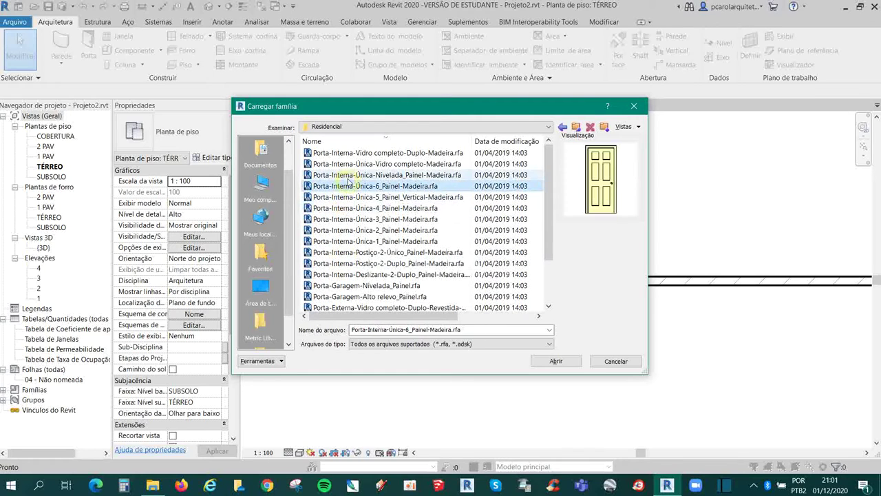
click(350, 176)
click(347, 208)
click(347, 229)
click(348, 263)
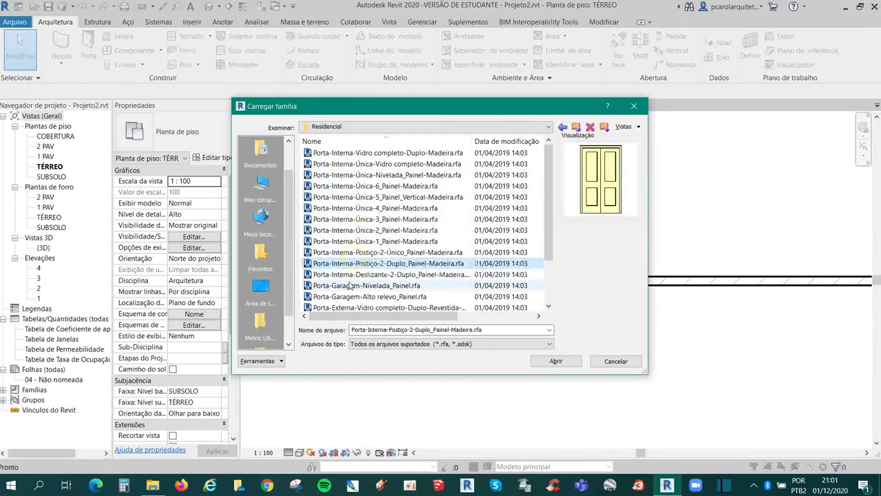
click(347, 285)
scroll(347, 290, down, 2)
click(351, 262)
click(354, 285)
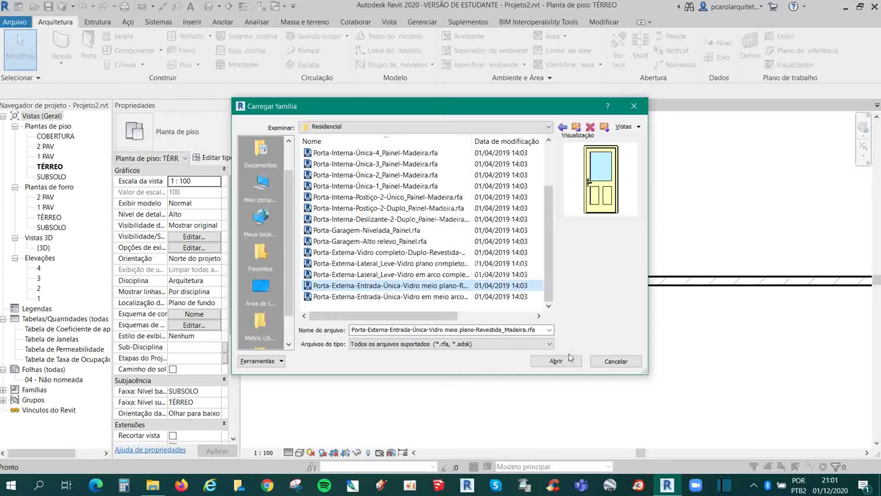
click(365, 128)
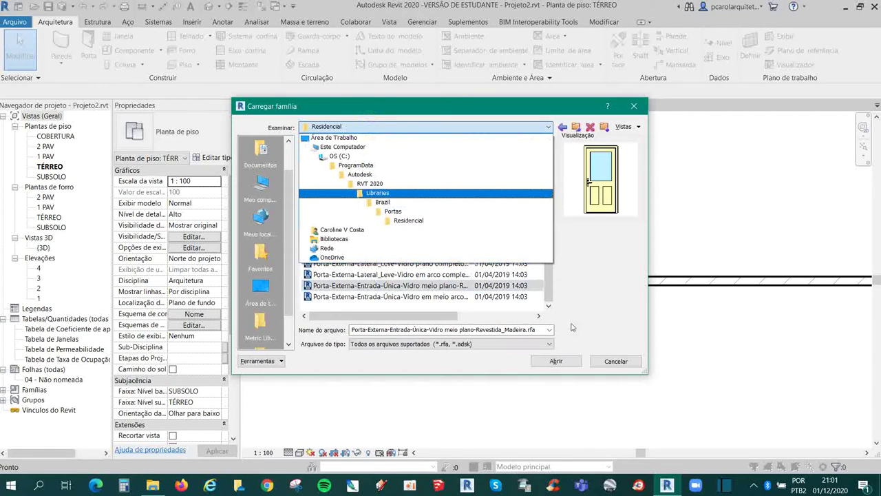
click(566, 364)
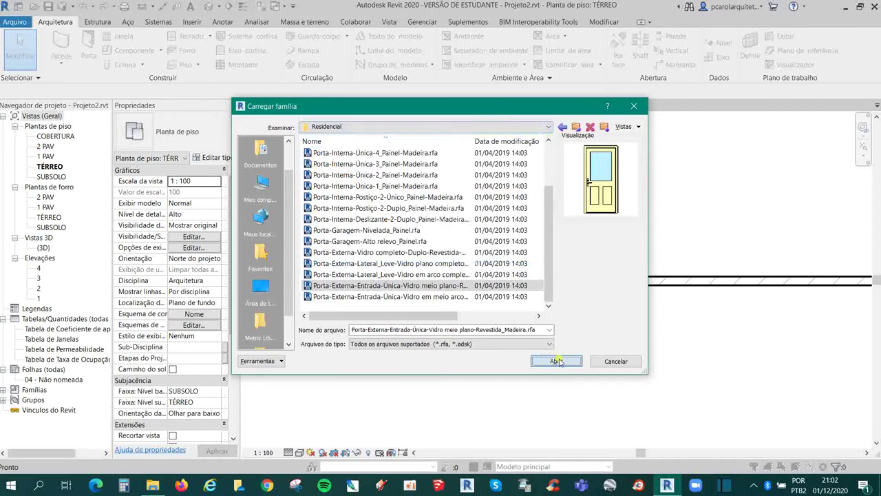
Open the chosen entrance door family and accept its types in Especificar tipos
click(558, 361)
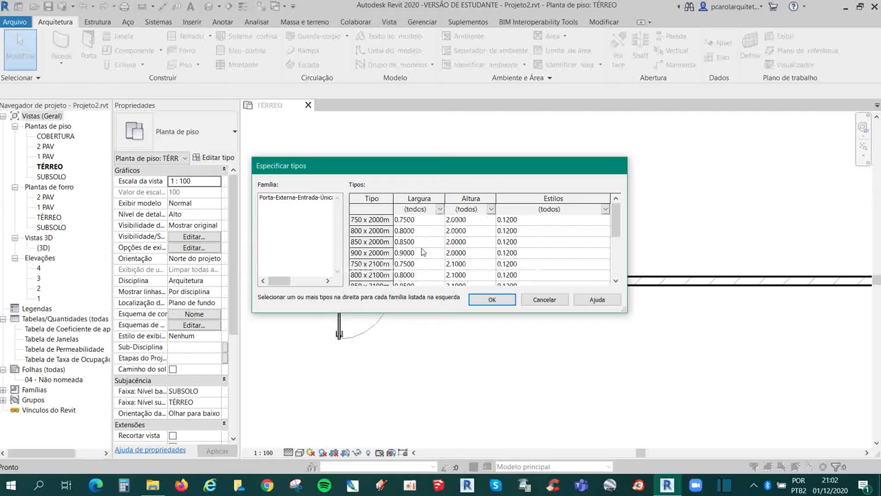
mouse_move(617, 219)
mouse_down()
mouse_move(619, 230)
mouse_move(617, 214)
mouse_up()
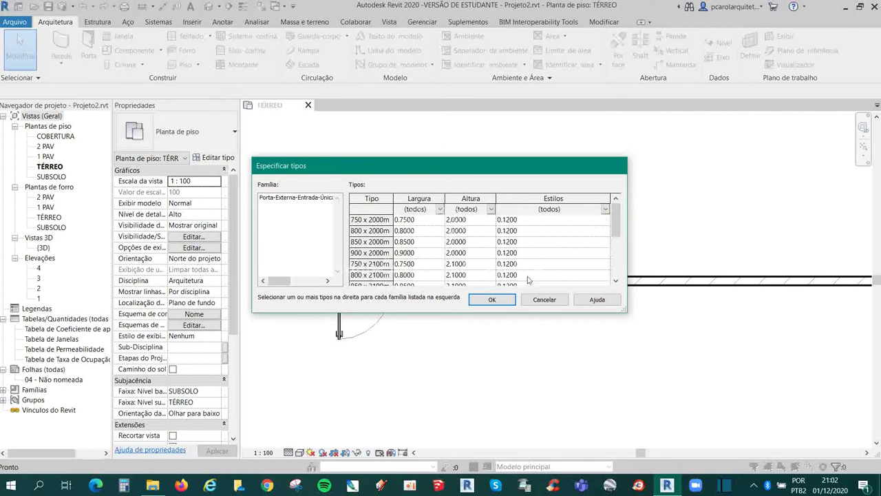
click(492, 300)
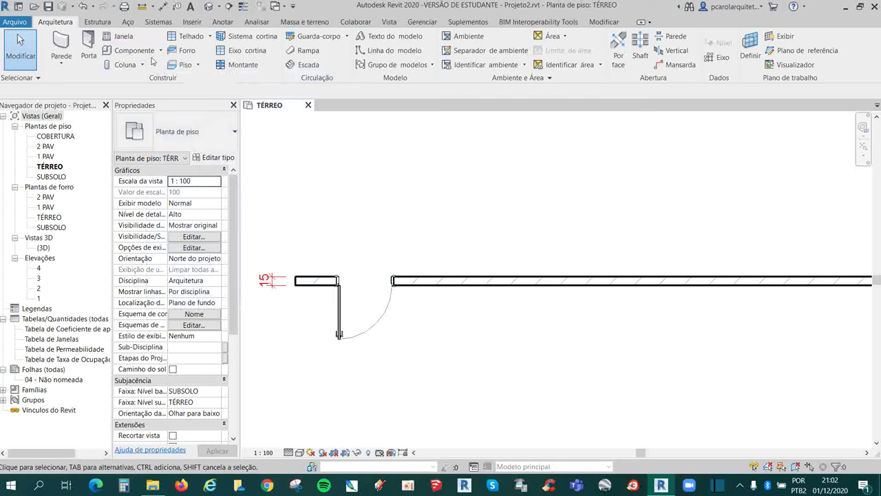
Browse the Component tool's type list, then cancel it without placing anything
click(128, 51)
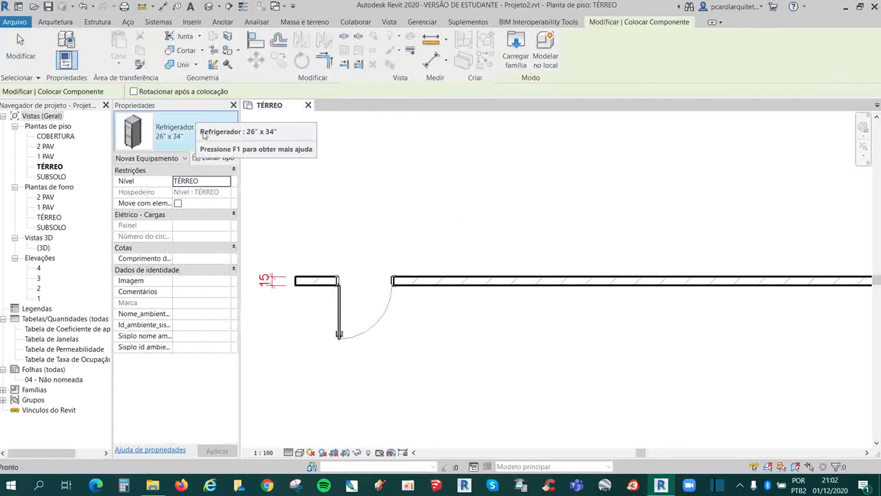
click(175, 131)
scroll(213, 209, up, 5)
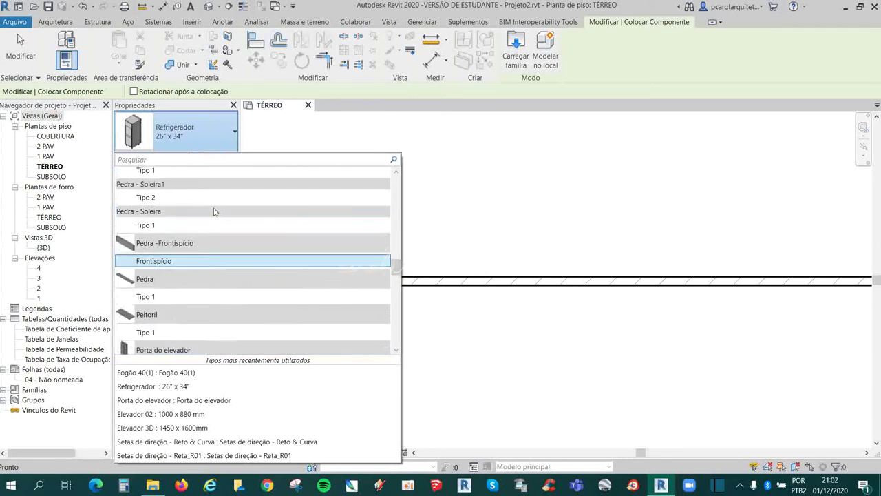
scroll(213, 208, up, 5)
scroll(216, 208, up, 5)
scroll(216, 208, up, 5)
scroll(219, 208, up, 5)
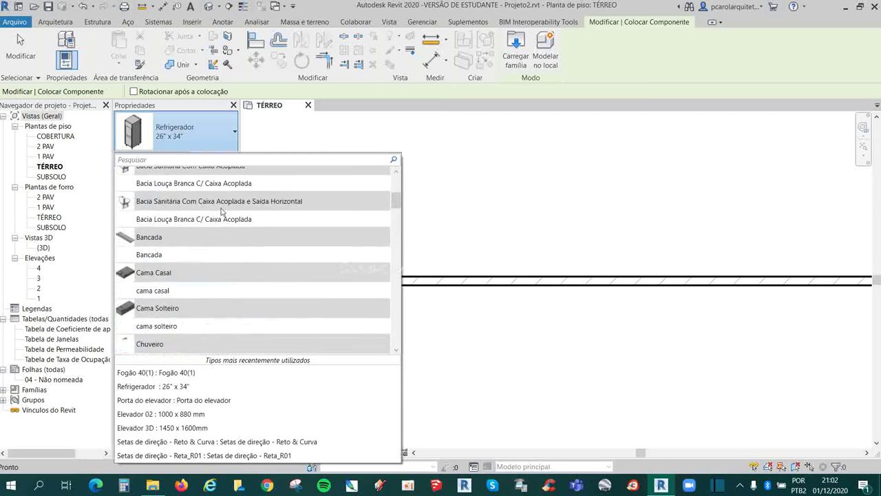
scroll(222, 208, up, 5)
scroll(329, 181, down, 1)
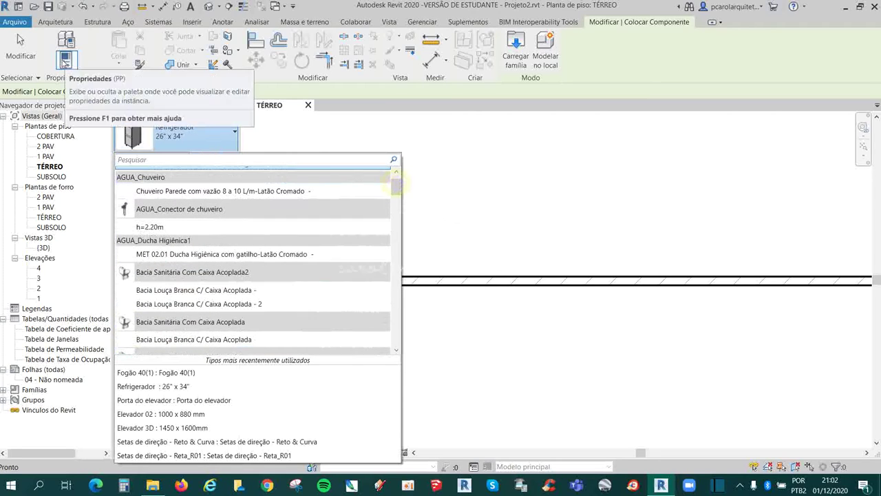
click(57, 21)
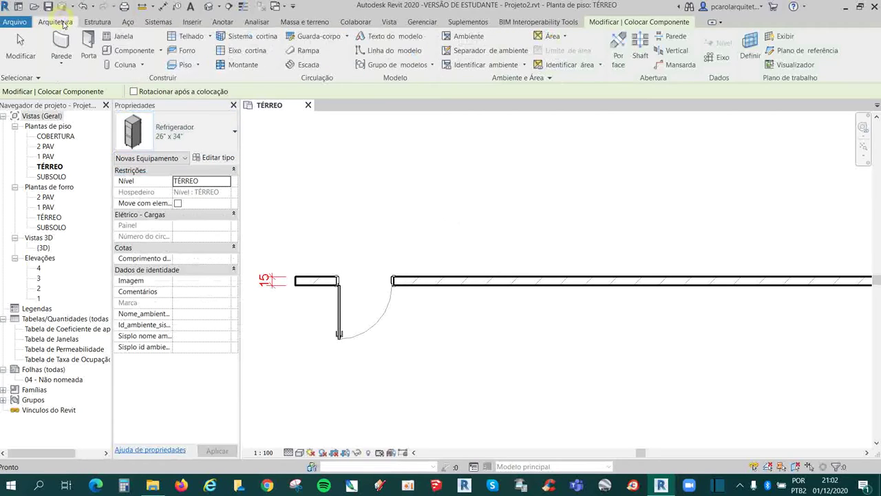
Place a Porta-Externa 900 x 2000mm door beside the existing door, flipped to swing upward
click(87, 44)
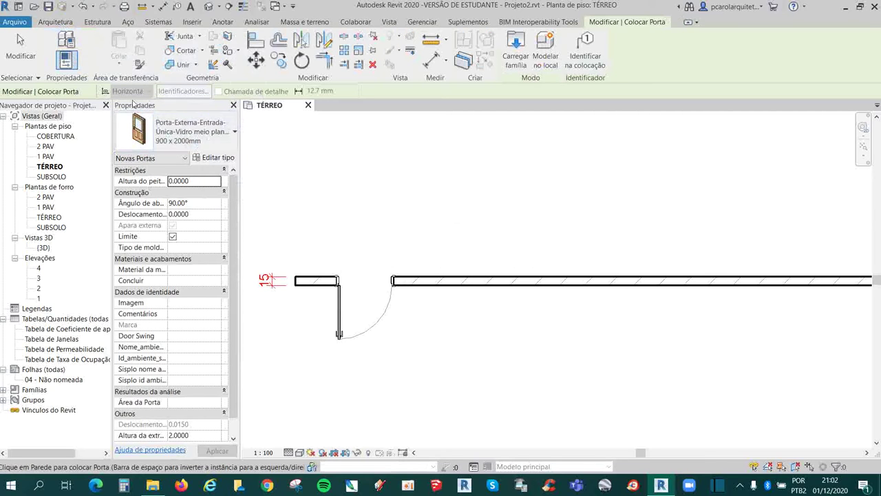
click(222, 136)
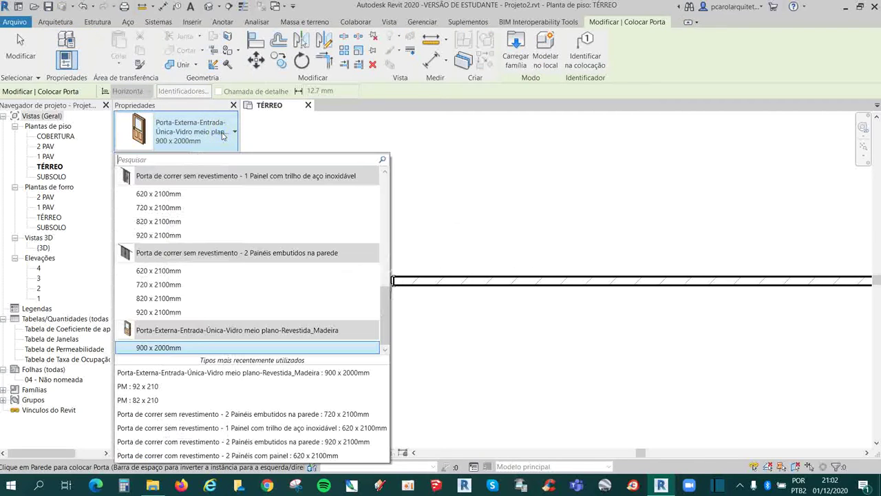
click(161, 349)
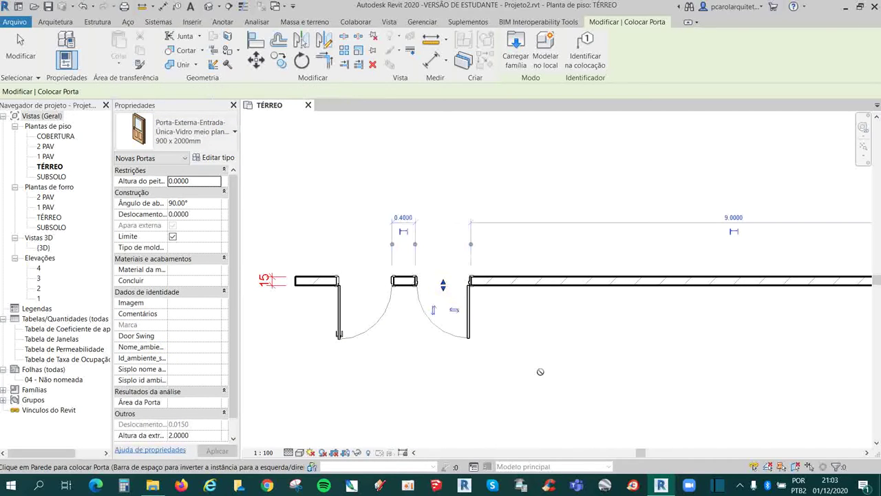
scroll(481, 273, down, 3)
scroll(481, 273, down, 3)
scroll(475, 262, up, 2)
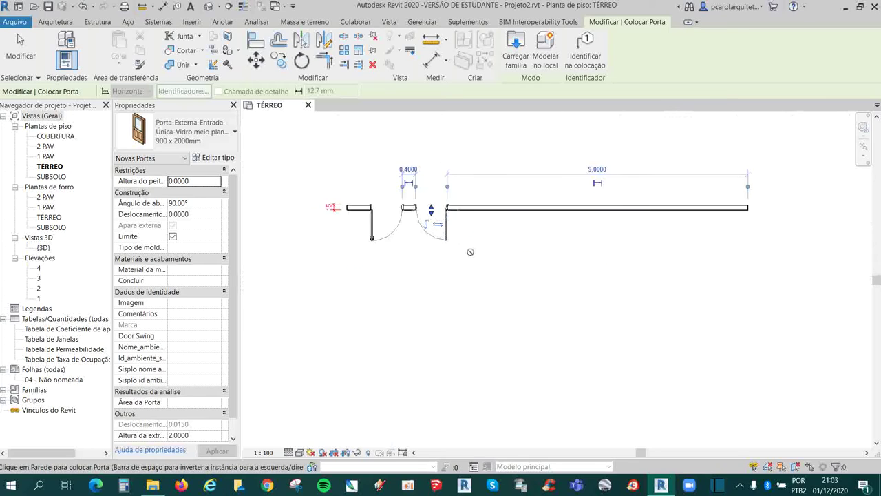
scroll(468, 250, up, 1)
scroll(459, 236, down, 1)
scroll(466, 249, up, 1)
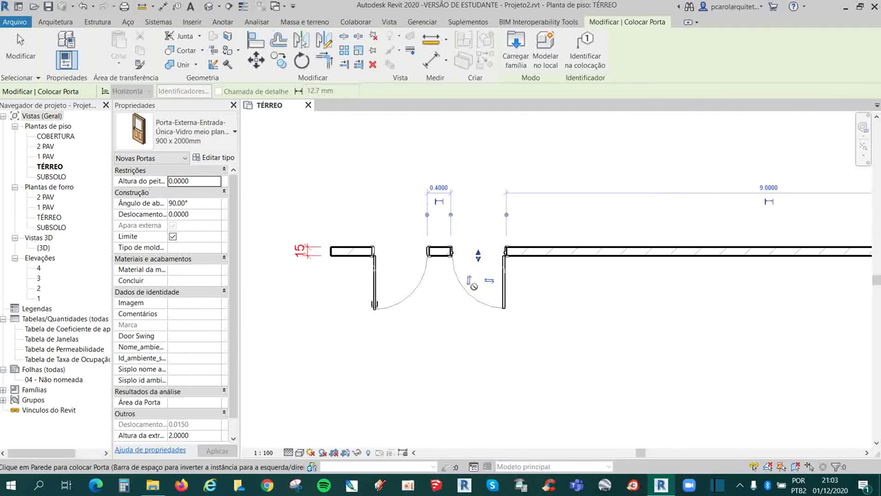
key(space)
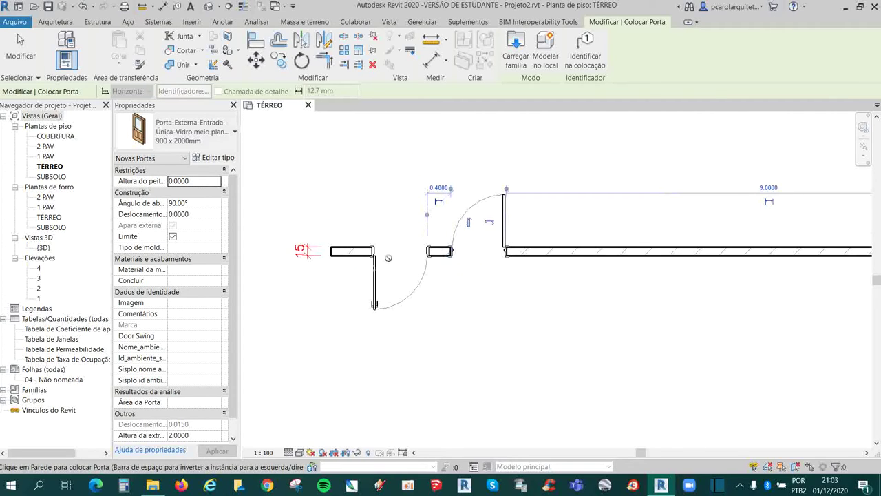
key(Escape)
click(402, 303)
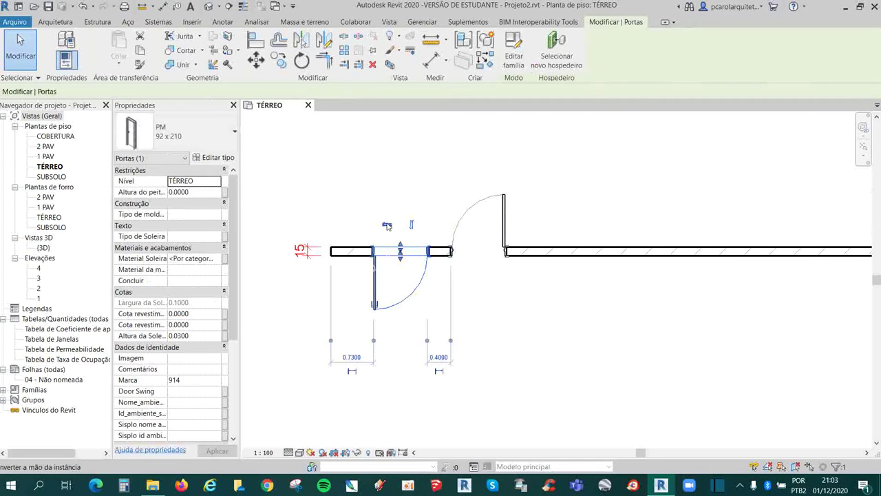
Flip the PM 92 x 210 door's swing to match the new door, then check the FACHADA 3 marker
click(412, 224)
scroll(433, 358, down, 2)
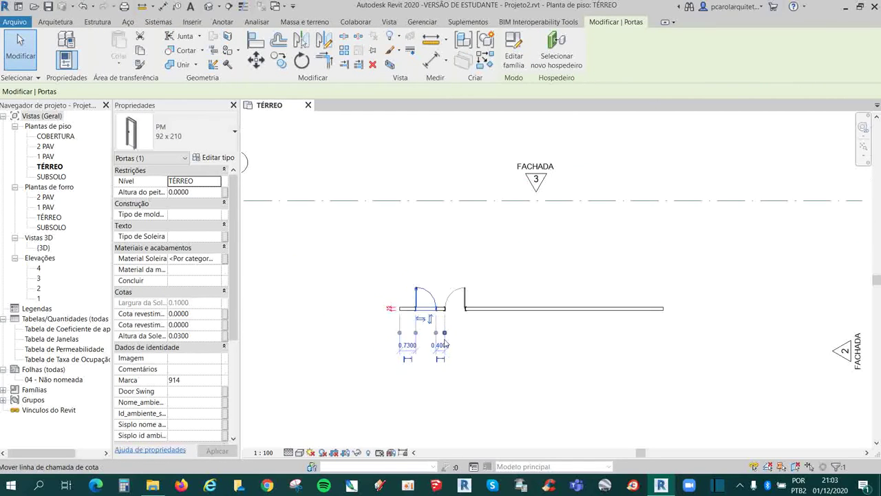
click(464, 324)
scroll(464, 323, up, 1)
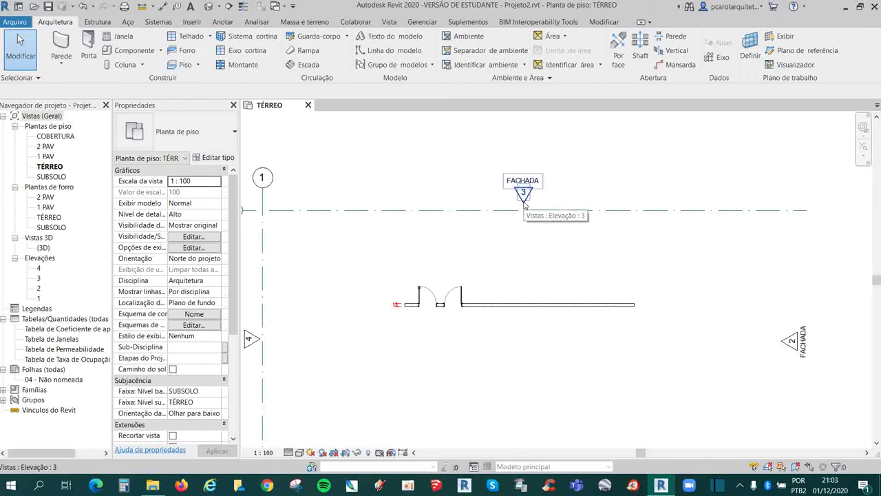
click(532, 195)
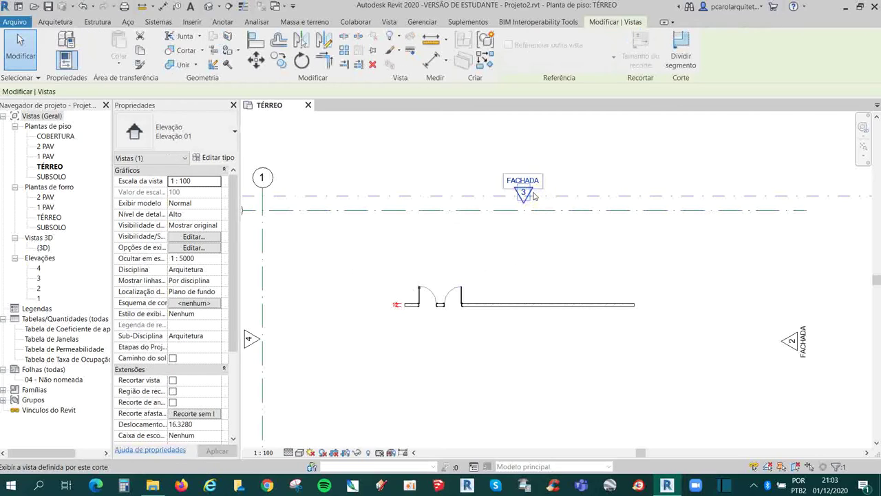
scroll(399, 166, down, 2)
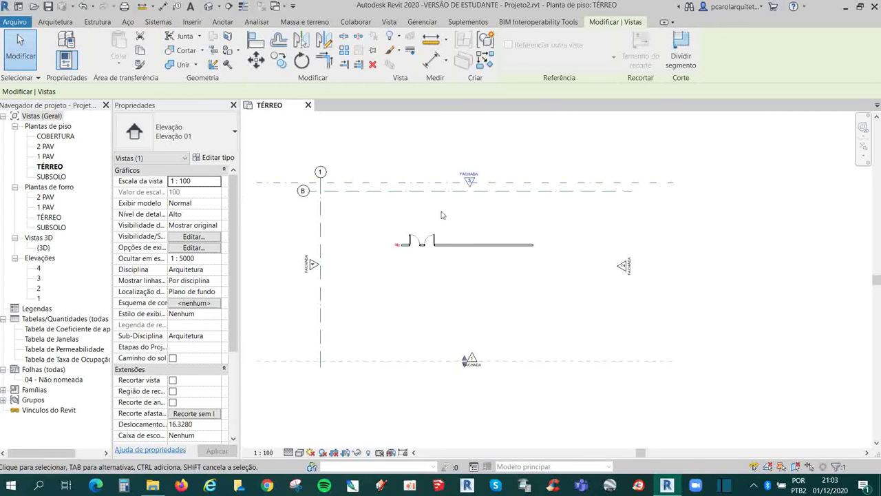
scroll(431, 218, up, 1)
key(Escape)
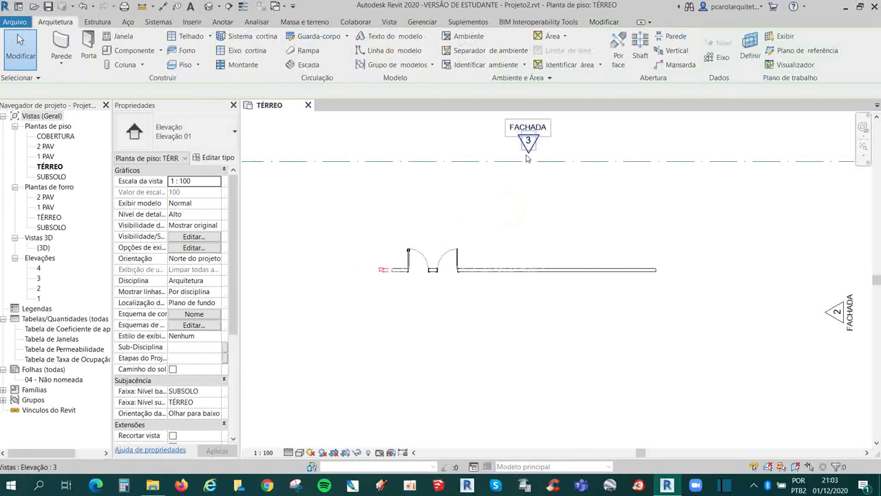
Open the Elevação 3 view and zoom in on the doors
double_click(528, 157)
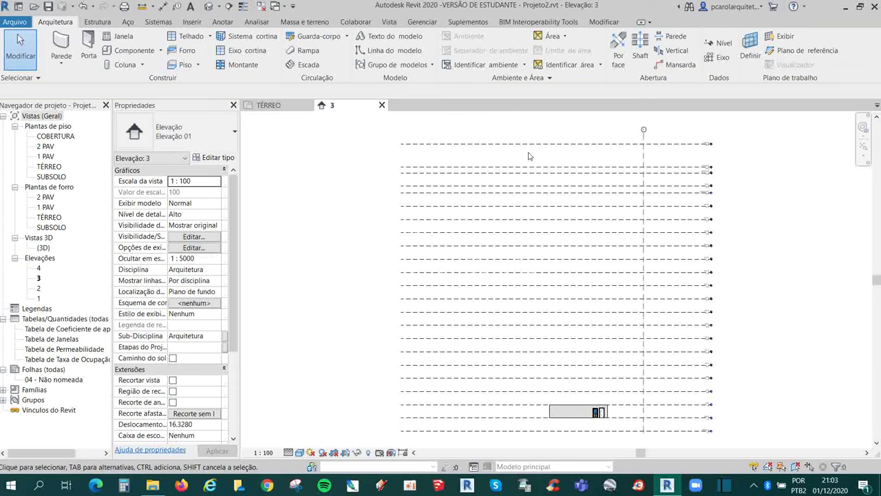
scroll(627, 434, up, 1)
scroll(606, 426, up, 1)
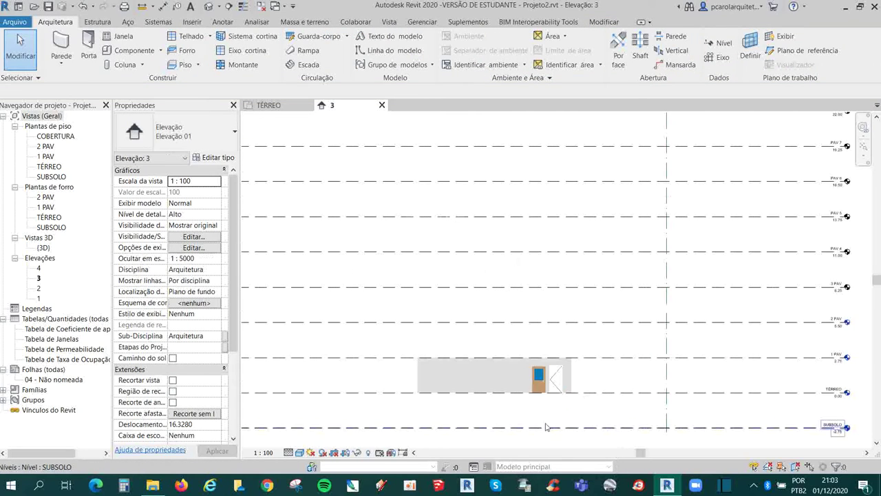
scroll(566, 418, up, 1)
scroll(472, 363, up, 2)
scroll(447, 365, up, 1)
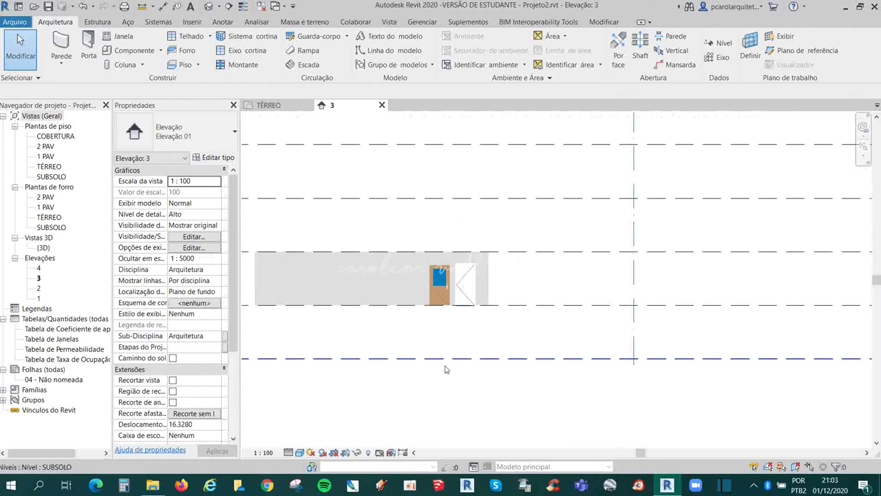
scroll(442, 355, up, 1)
scroll(429, 288, up, 2)
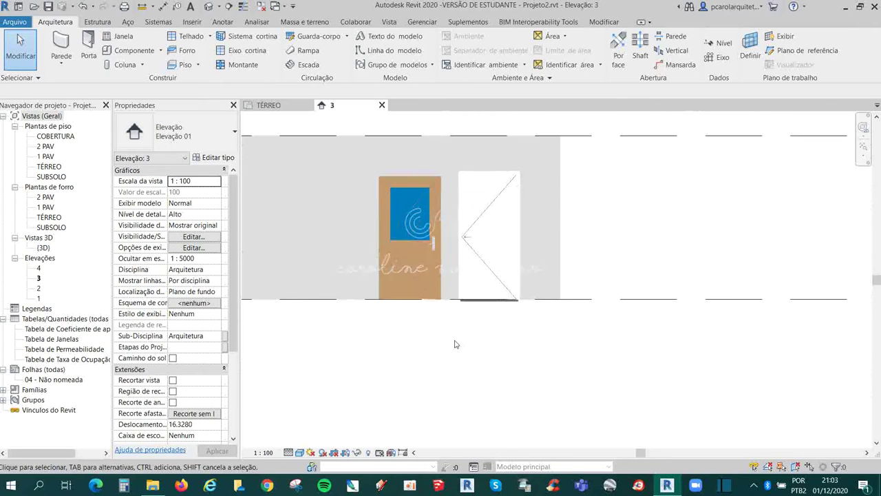
scroll(376, 262, up, 1)
Change the PM 92 x 210 door to the glazed PA : PA2 type
click(484, 198)
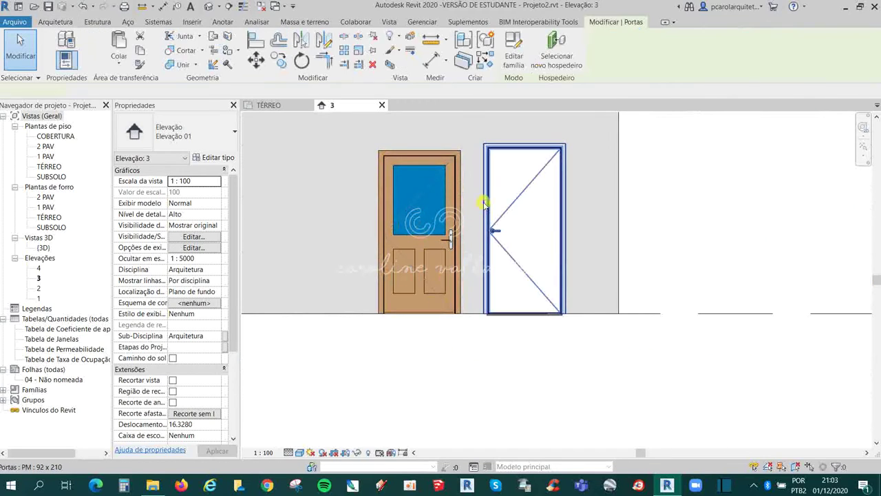
scroll(496, 234, down, 1)
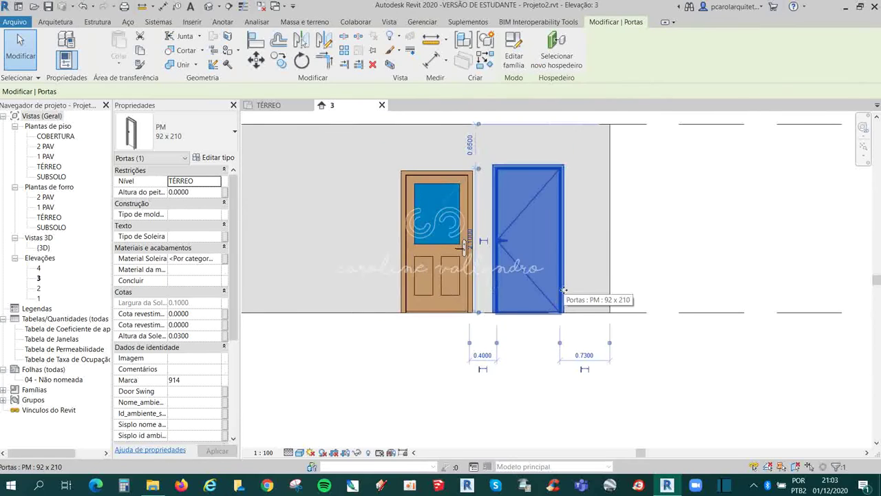
click(638, 274)
click(494, 236)
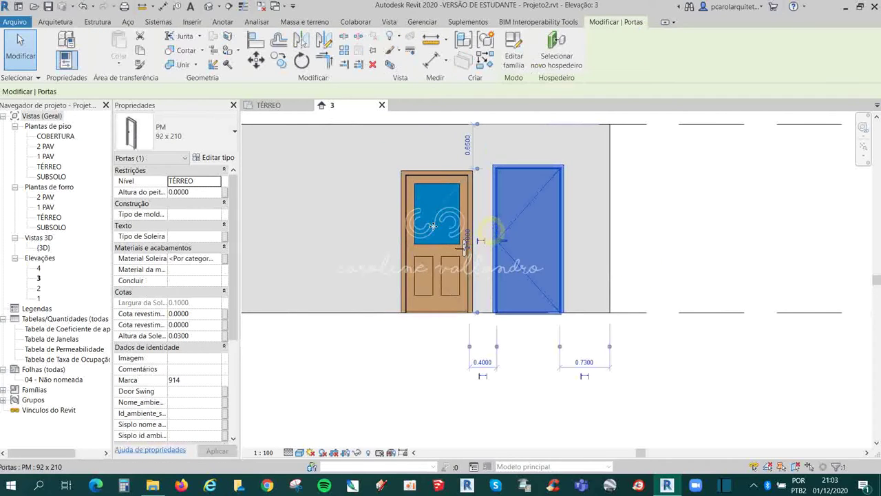
click(177, 137)
scroll(237, 222, up, 1)
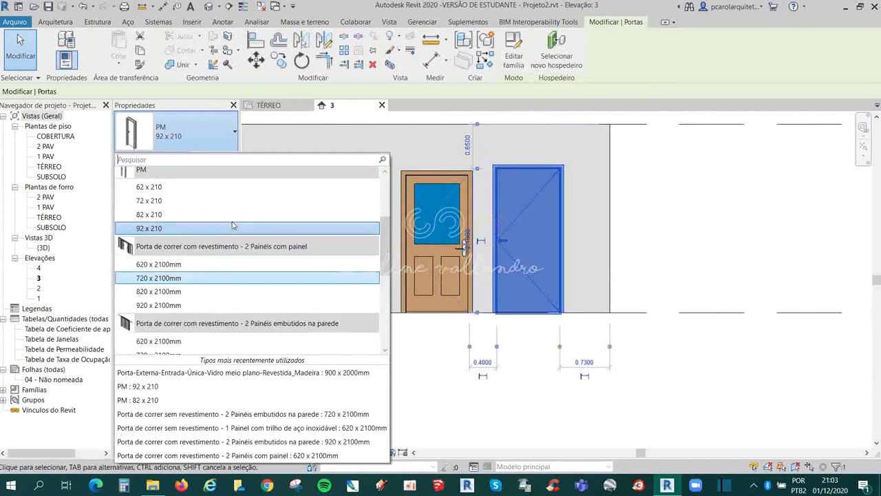
scroll(236, 227, up, 3)
key(Escape)
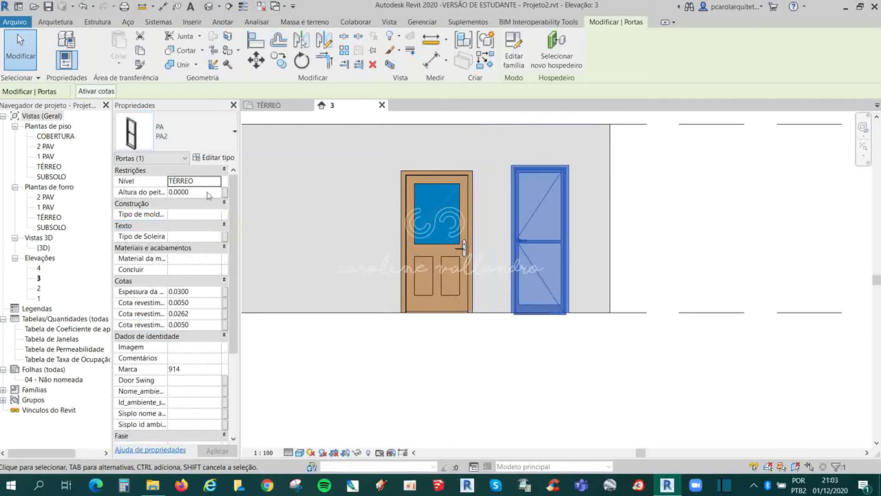
click(367, 380)
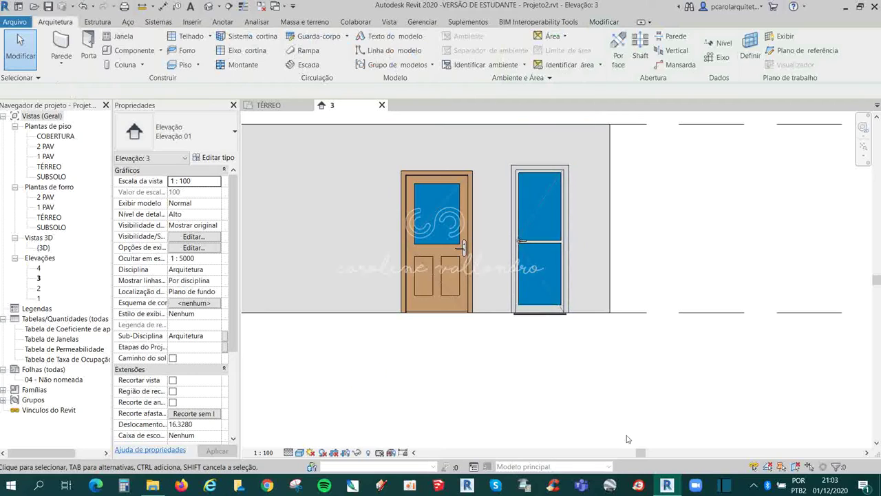
Select the wooden entrance door and review its type list without changing it
click(443, 258)
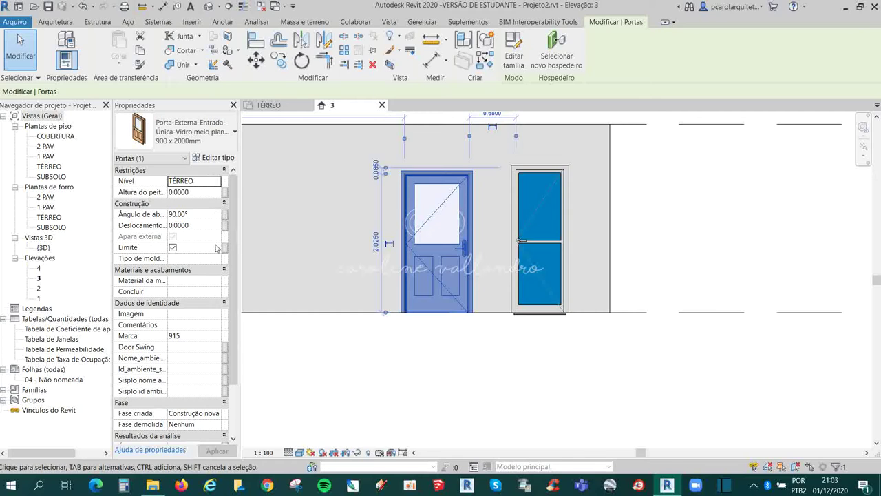
scroll(215, 275, down, 3)
scroll(214, 299, down, 1)
scroll(215, 292, up, 4)
mouse_move(195, 131)
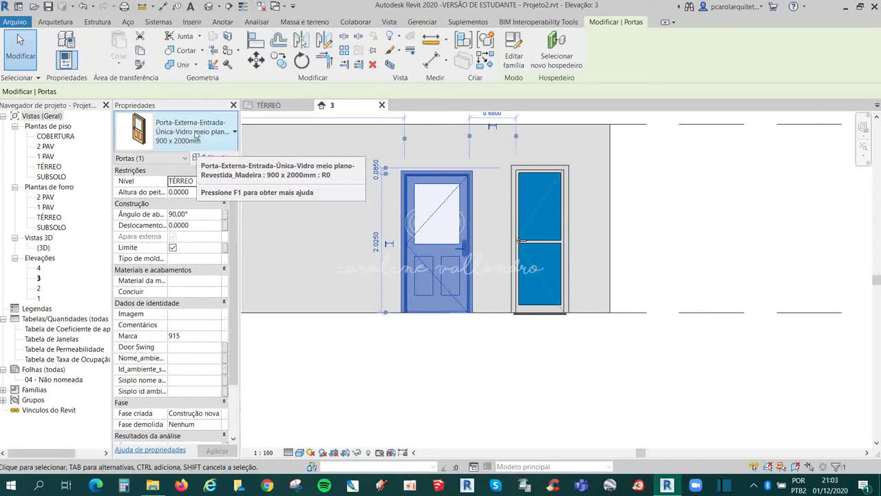
click(198, 136)
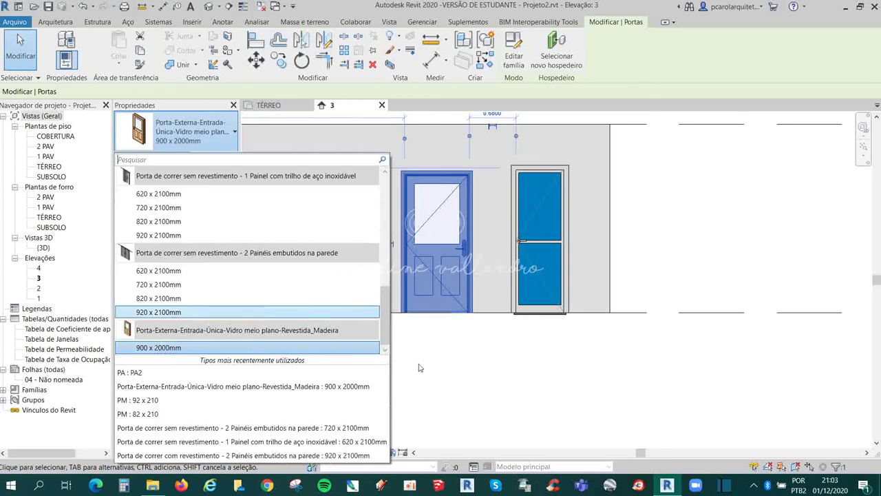
click(338, 347)
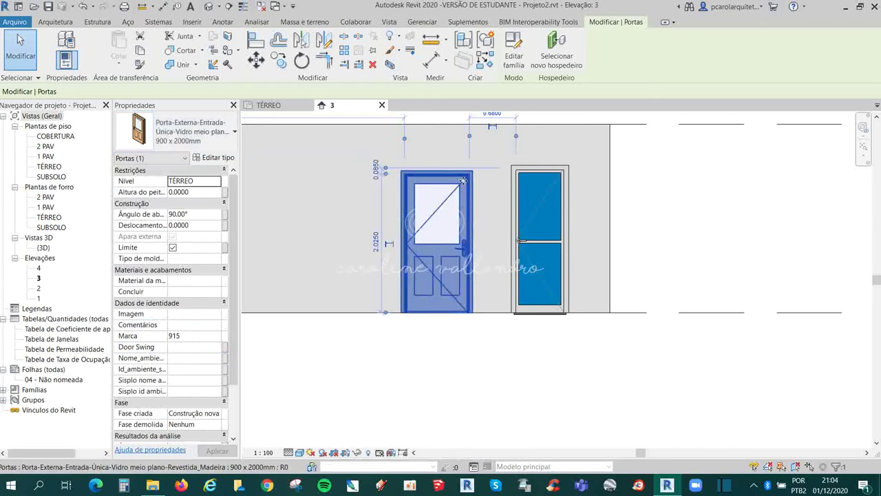
click(477, 334)
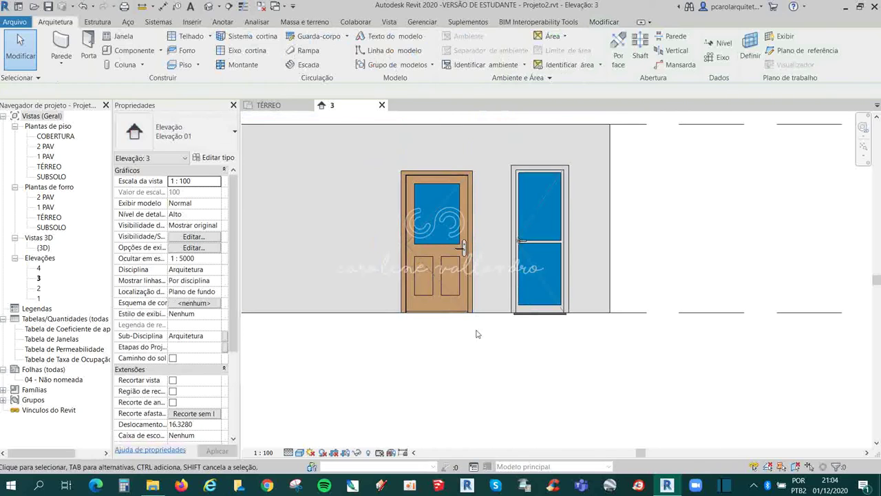
Swap the door for the 2-panel embedded sliding door 620 x 2100mm and shift it left
click(473, 217)
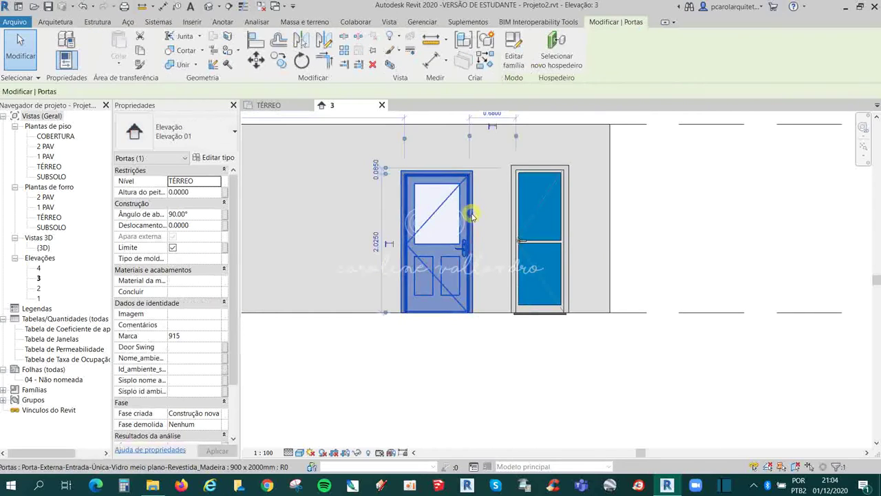
click(175, 133)
mouse_move(199, 284)
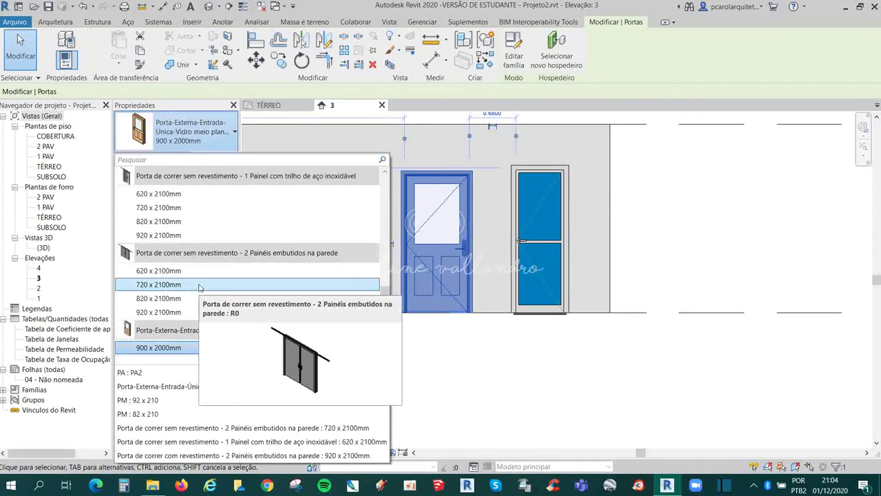
key(Escape)
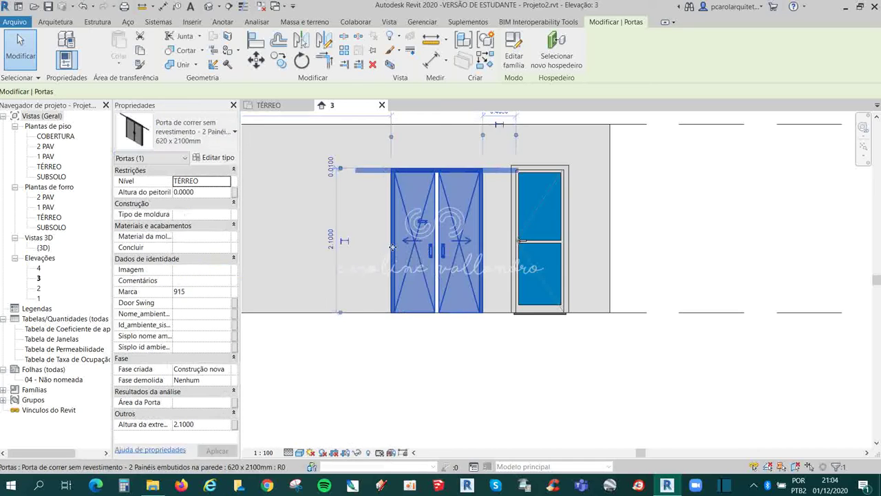
click(639, 360)
click(486, 230)
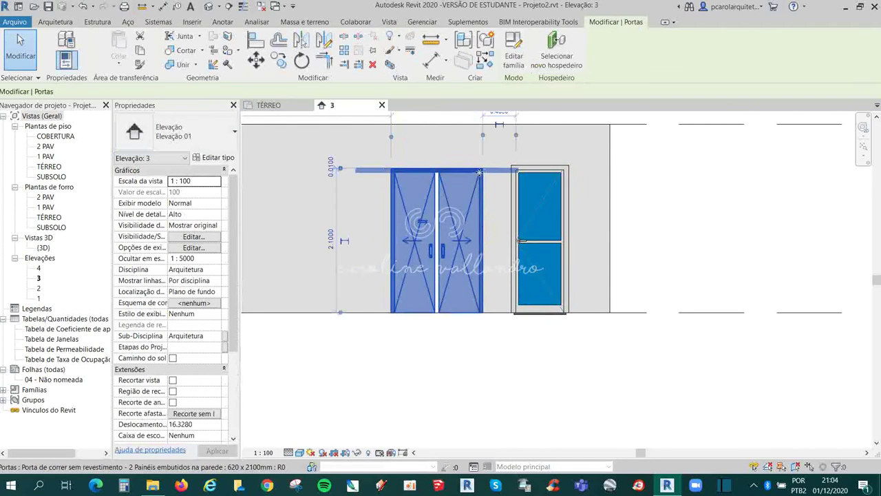
drag(479, 172, 437, 172)
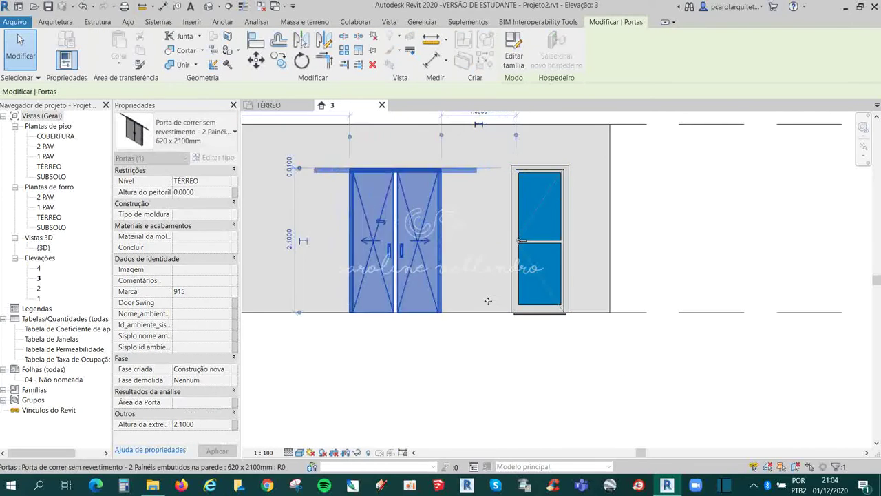
click(555, 394)
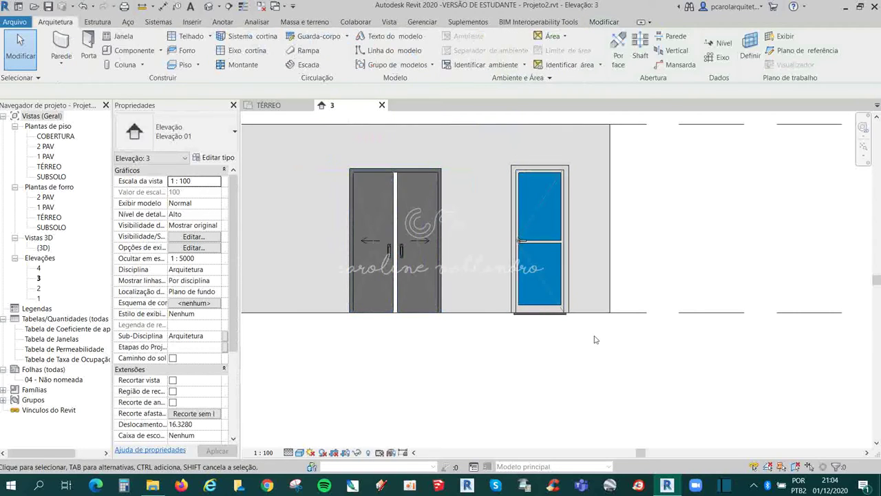
Cycle the elevation's detail level through Baixo and Médio, ending at Alto
click(288, 452)
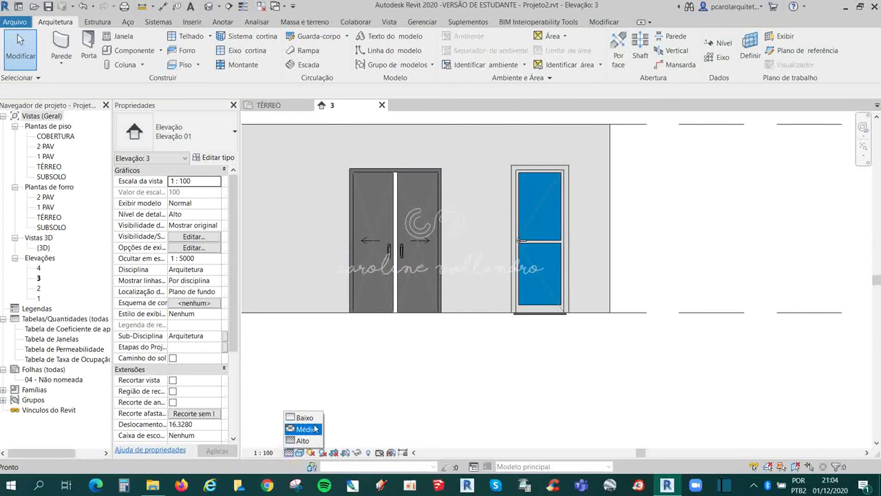
click(314, 424)
scroll(391, 261, up, 1)
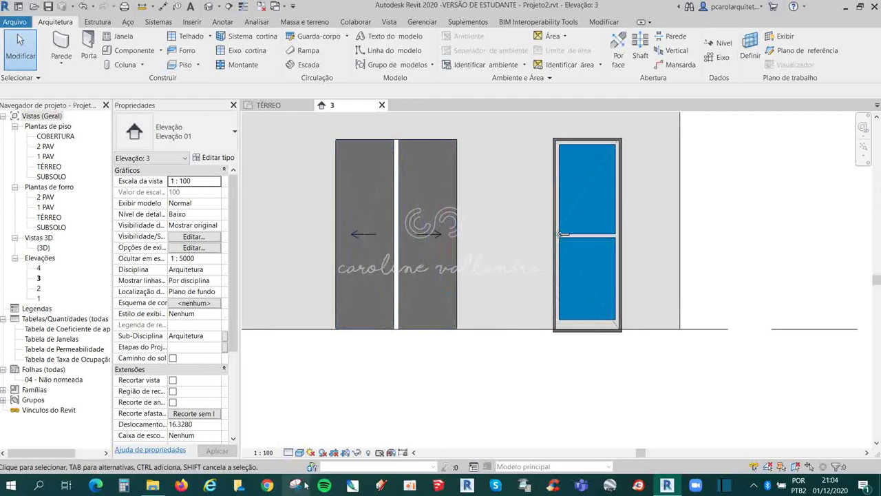
click(289, 452)
click(308, 435)
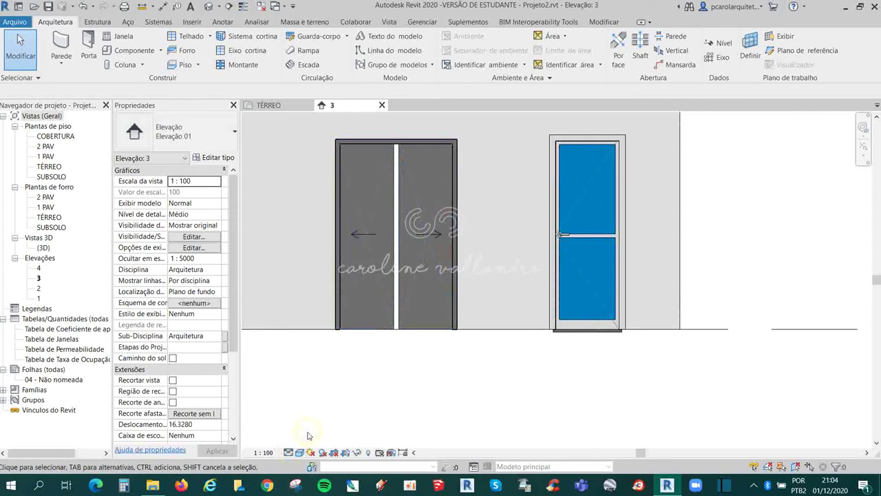
click(299, 452)
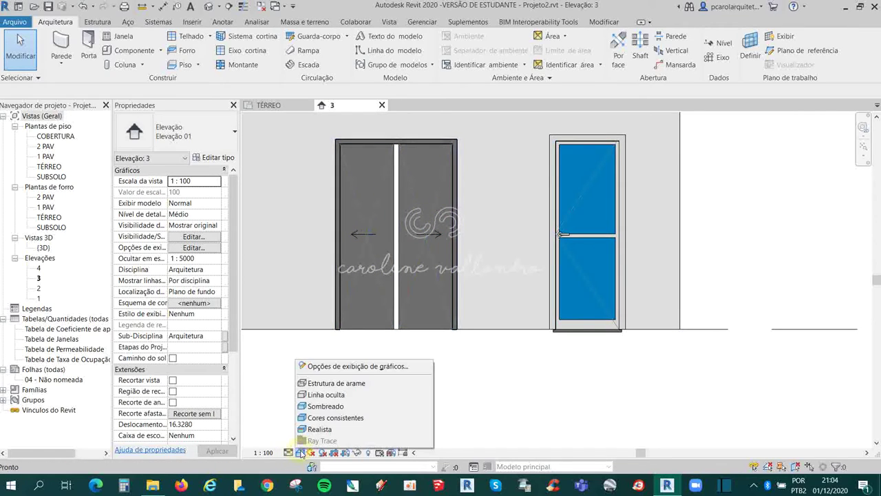
click(288, 452)
click(302, 445)
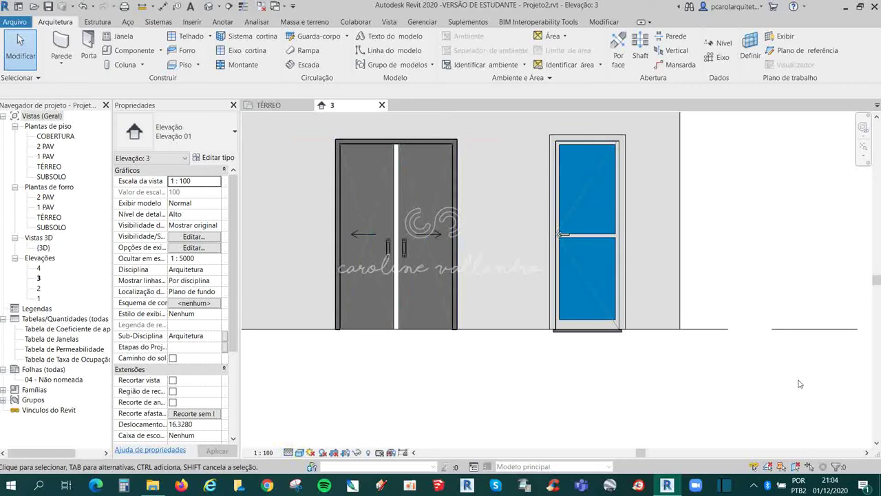
Try realistic, shaded, hidden line and wireframe styles, settling on Cores consistentes
click(299, 452)
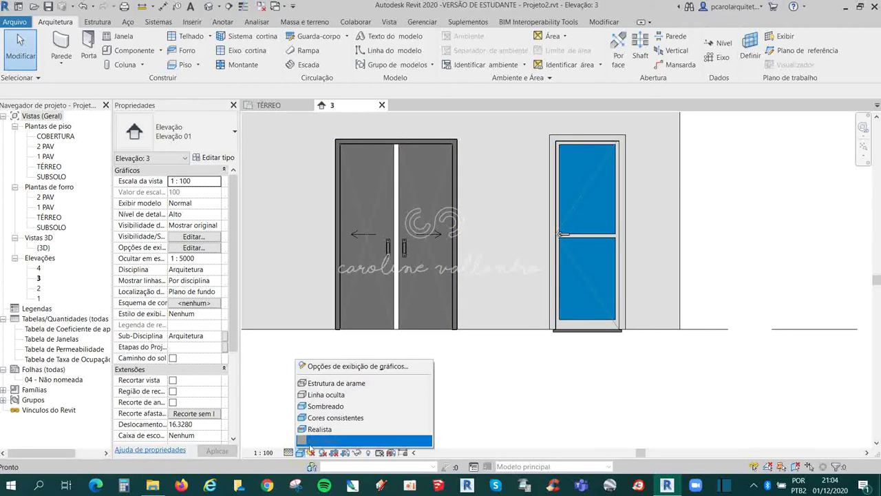
click(318, 434)
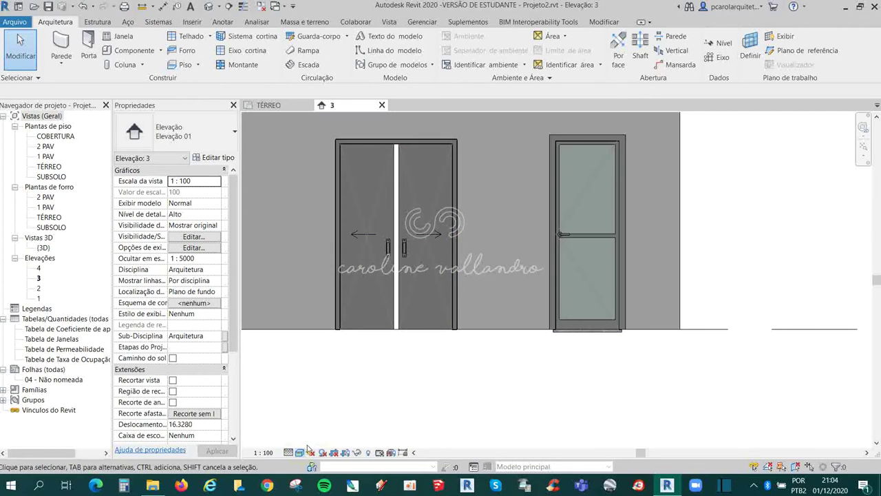
scroll(461, 363, down, 1)
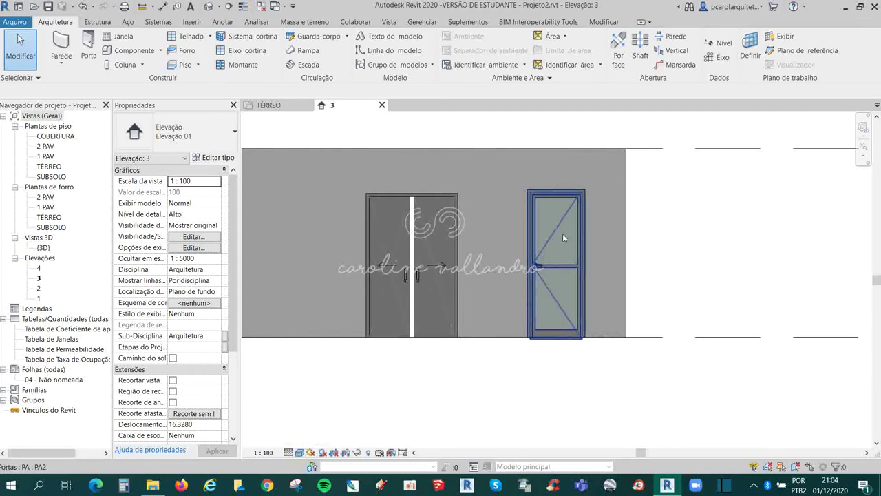
click(310, 454)
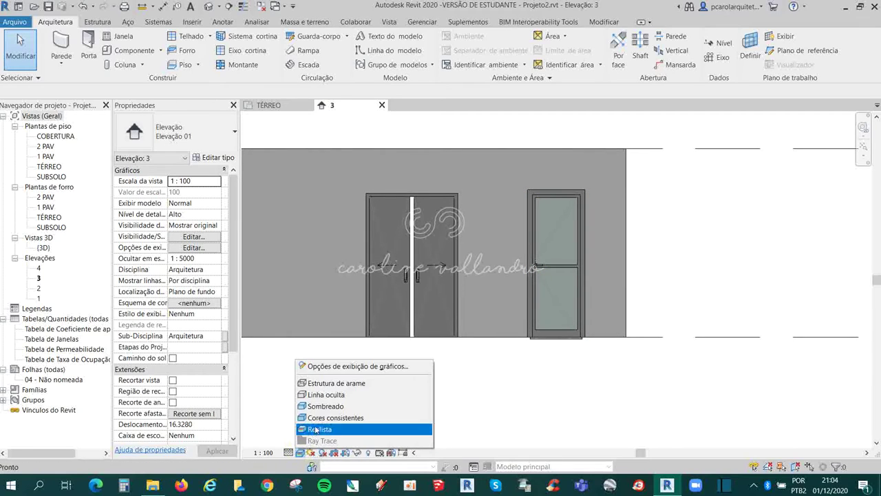
click(322, 426)
click(299, 455)
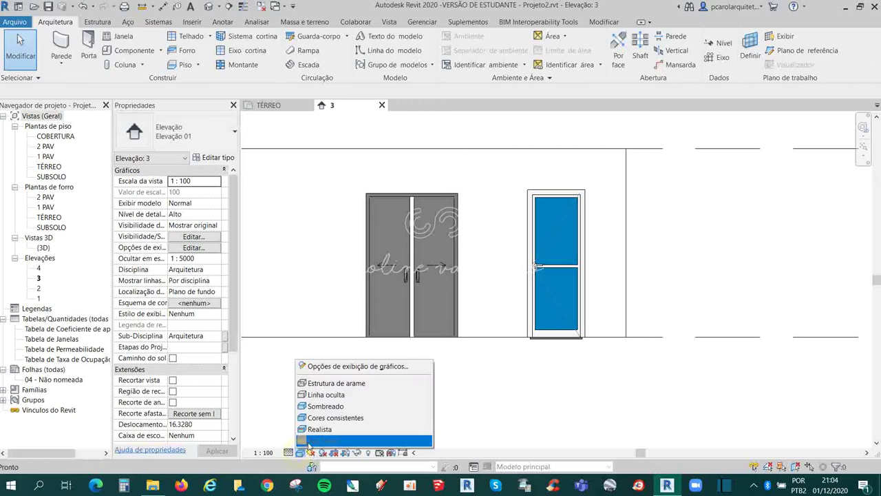
click(326, 409)
click(300, 452)
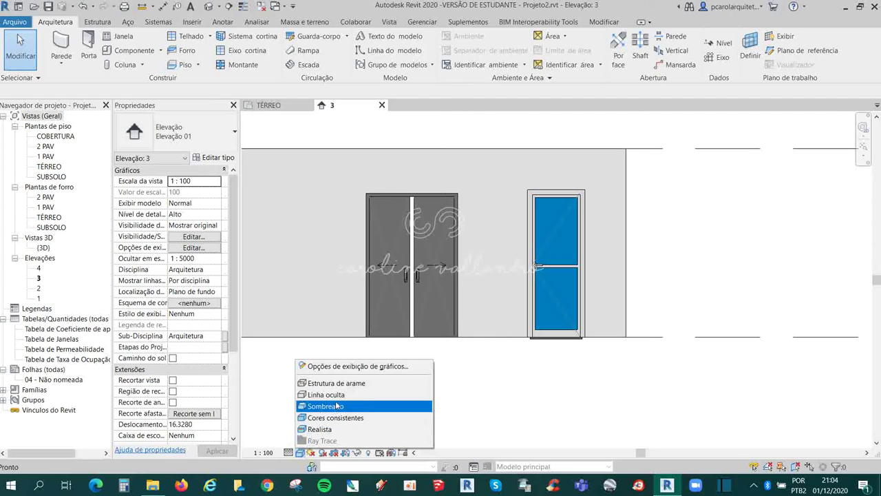
click(326, 394)
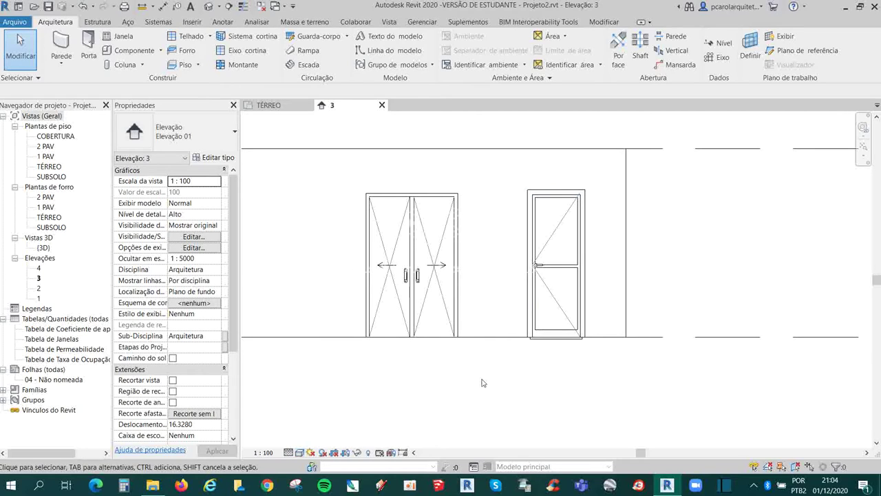
click(301, 456)
click(335, 385)
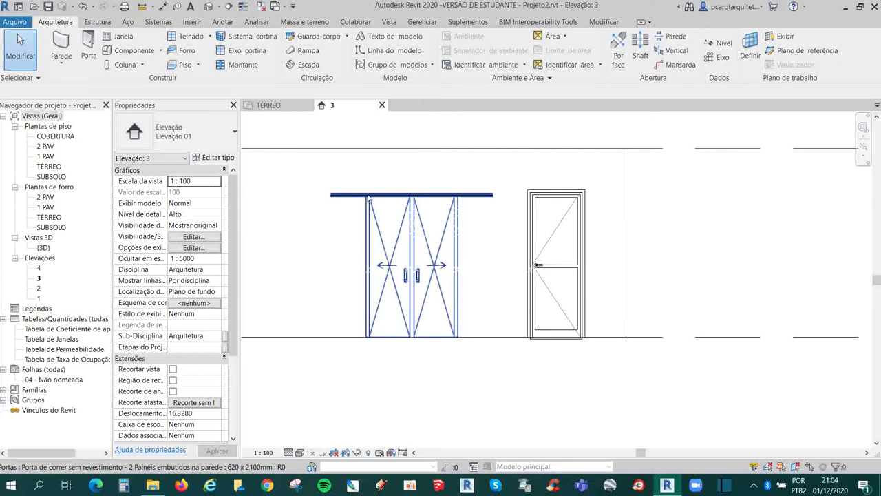
click(301, 453)
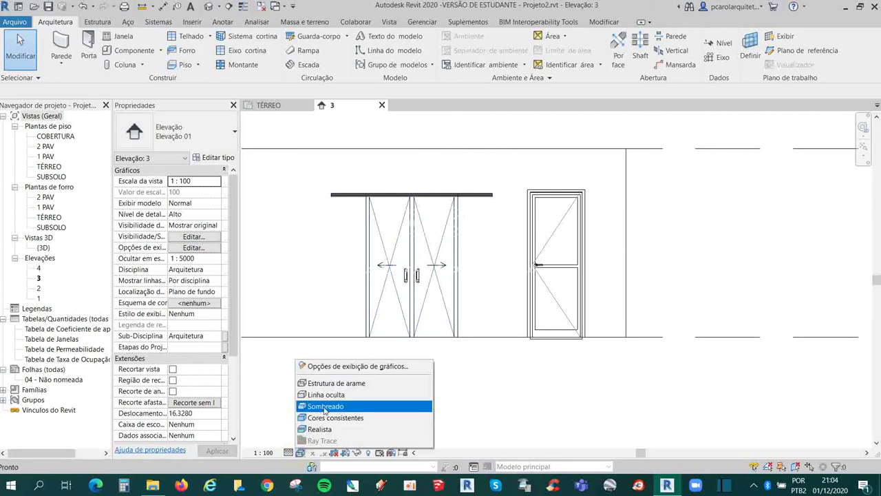
click(334, 418)
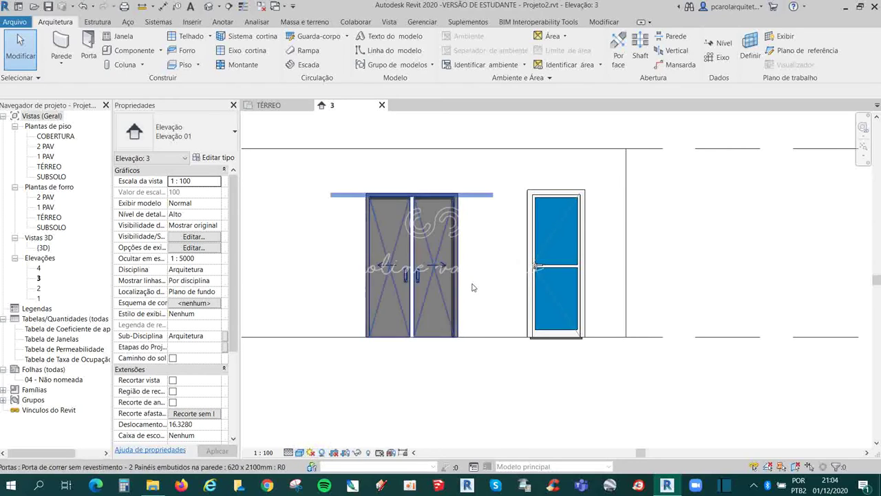
scroll(472, 364, up, 2)
middle_drag(501, 380, 507, 426)
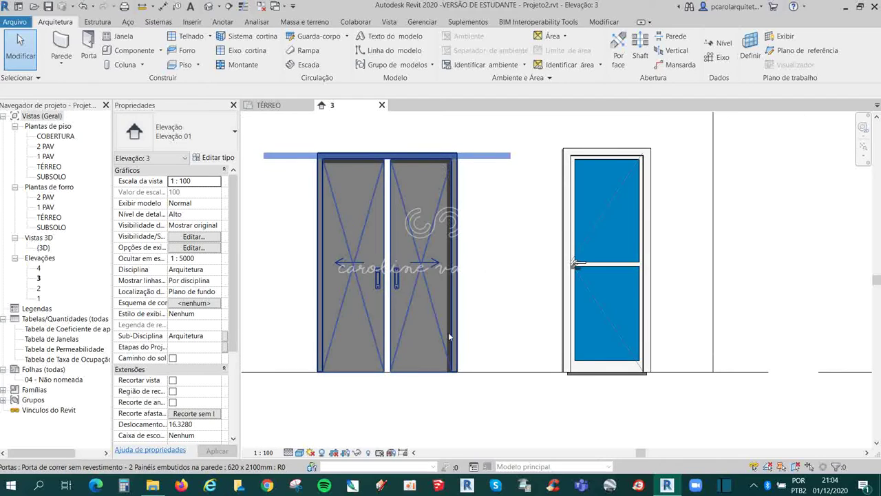
mouse_move(666, 485)
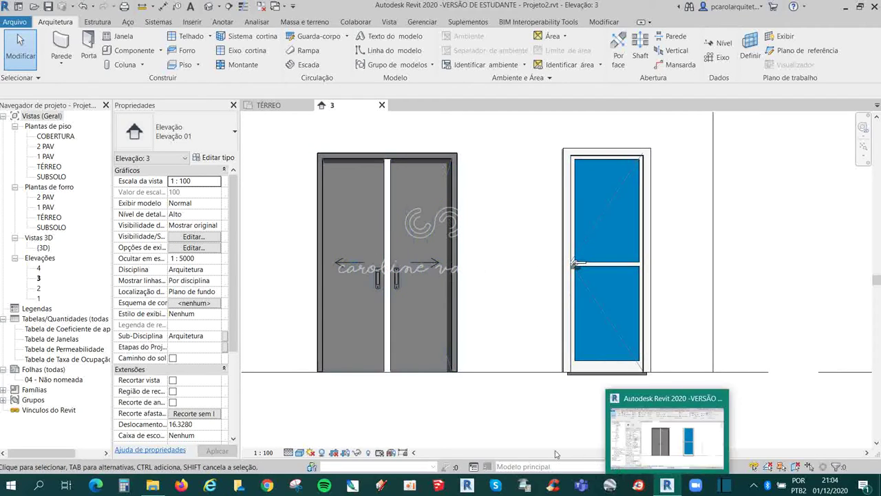
scroll(489, 377, down, 1)
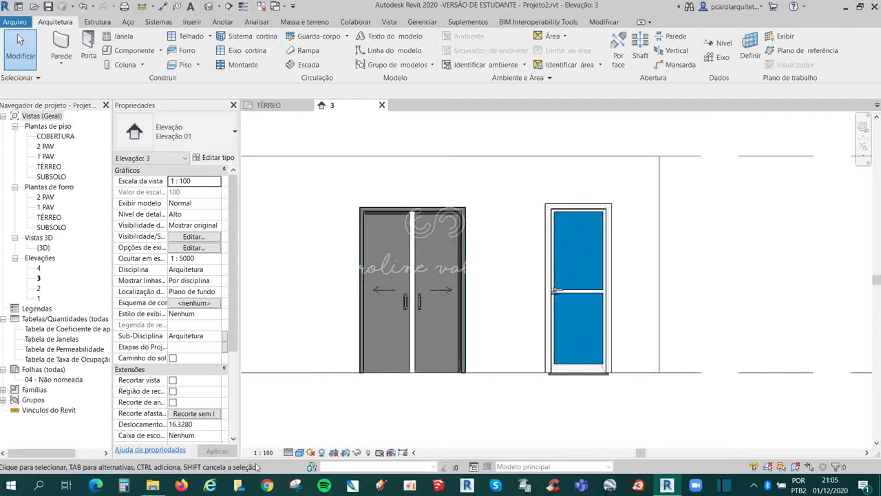
scroll(482, 403, down, 2)
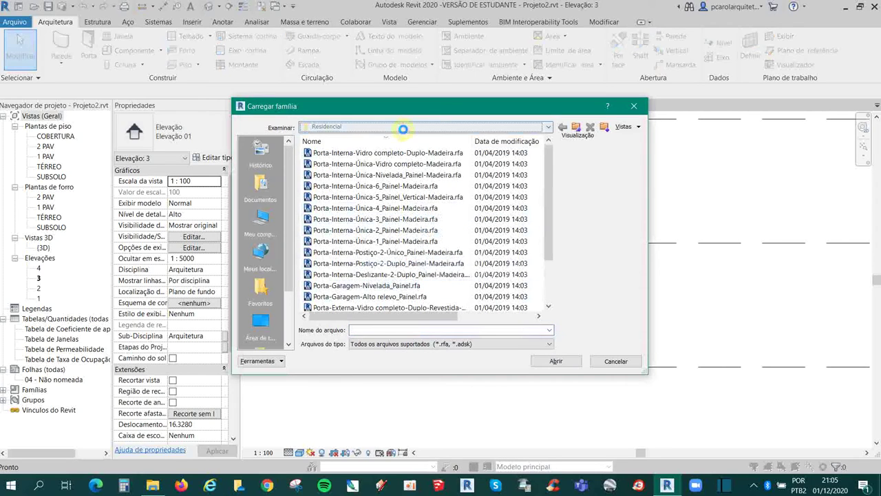
click(407, 126)
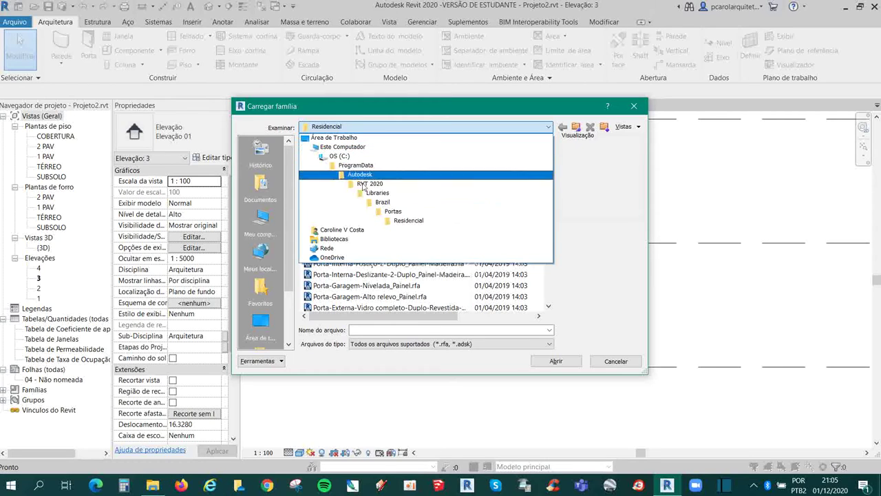
click(605, 235)
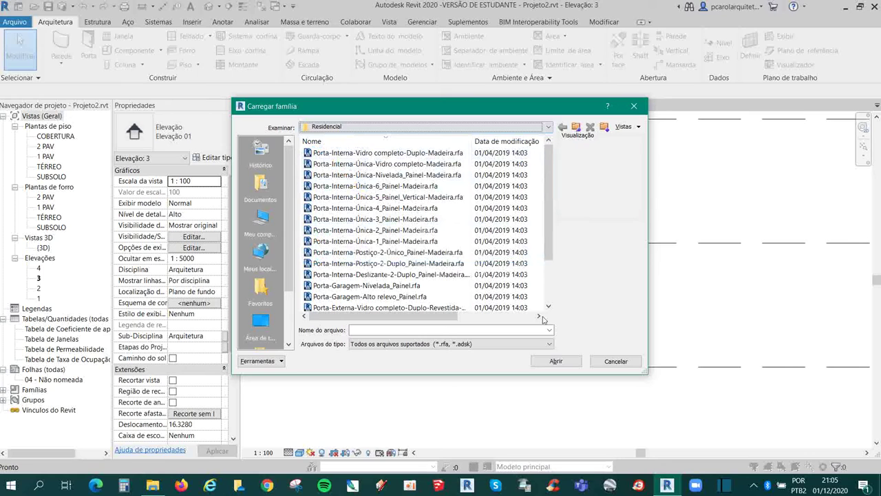
click(638, 107)
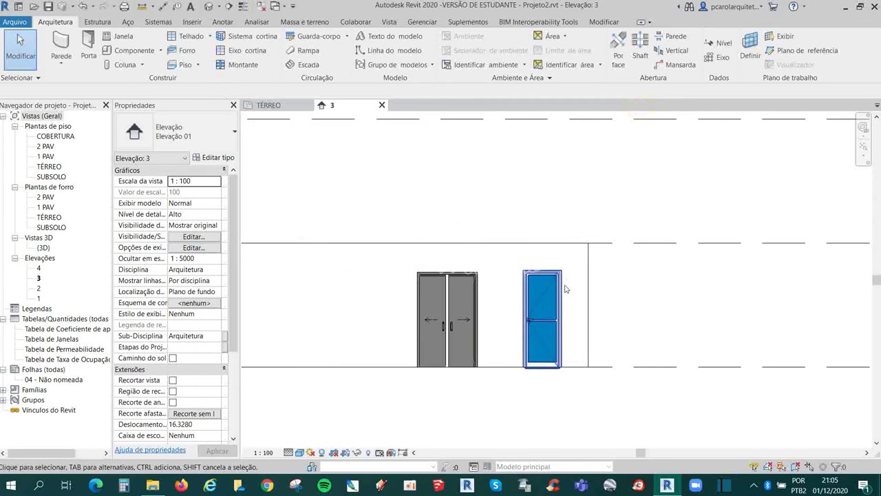
scroll(571, 289, down, 3)
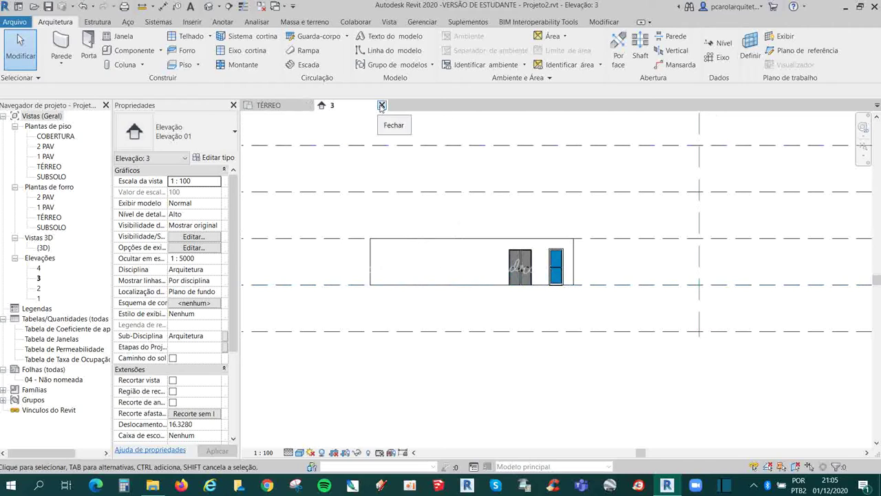
Back in TÉRREO, change the sliding door to PA2F Correr 180 x 210 cm
click(381, 105)
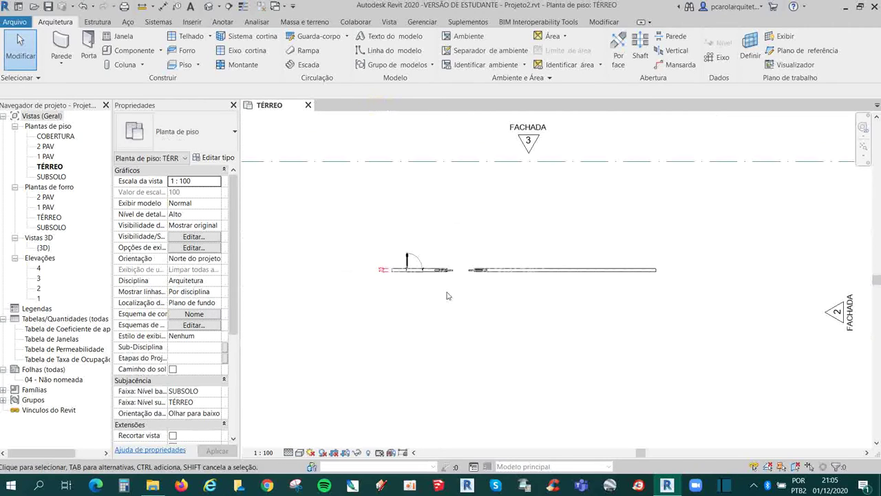
scroll(422, 277, up, 3)
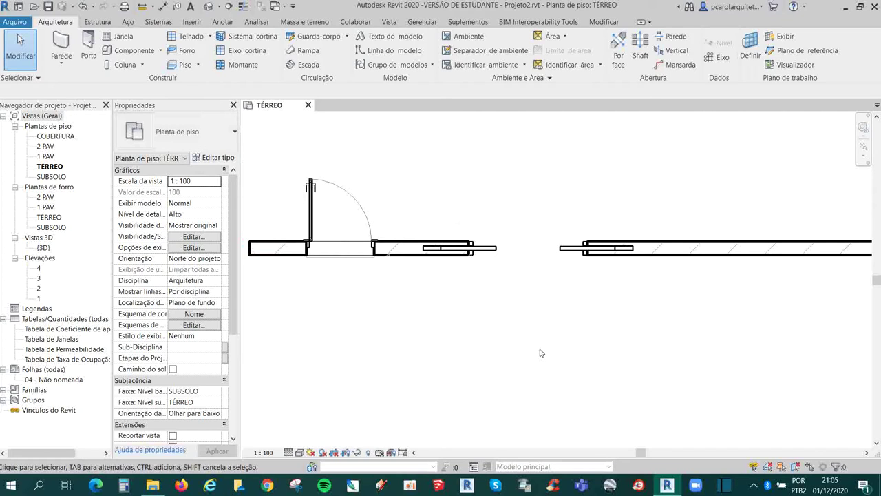
click(489, 246)
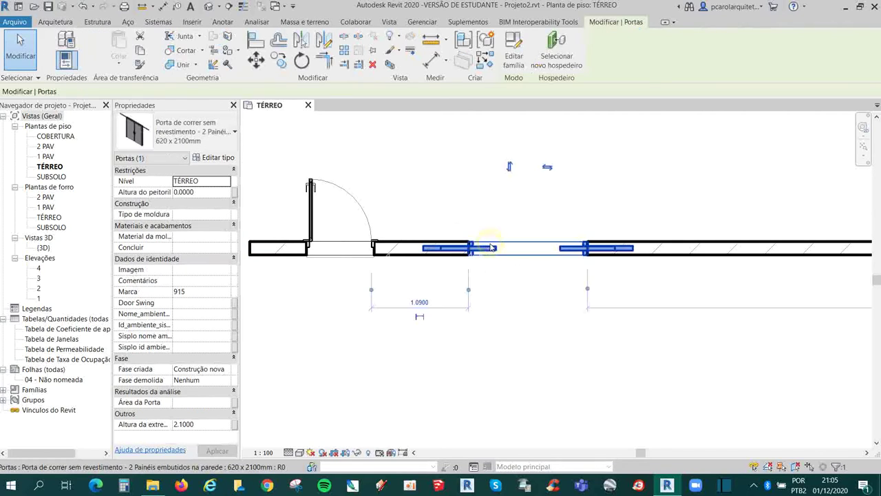
click(193, 139)
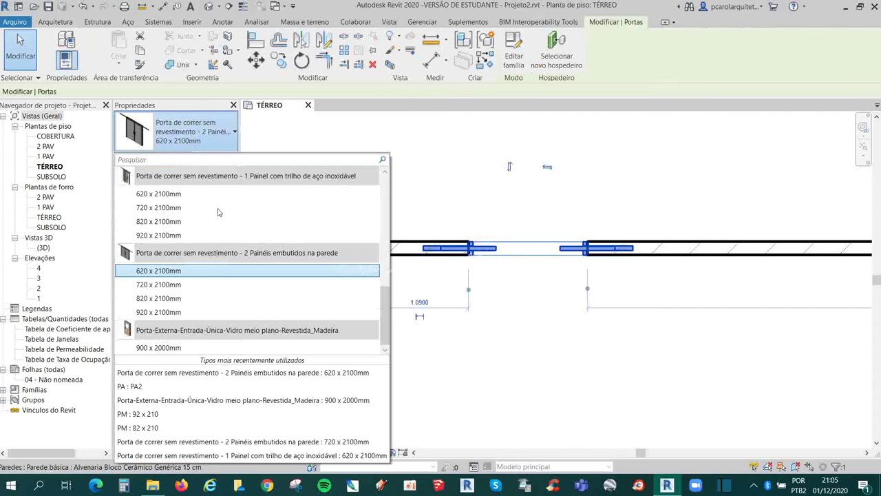
scroll(232, 256, up, 3)
scroll(233, 257, up, 3)
scroll(233, 258, up, 3)
scroll(233, 259, up, 2)
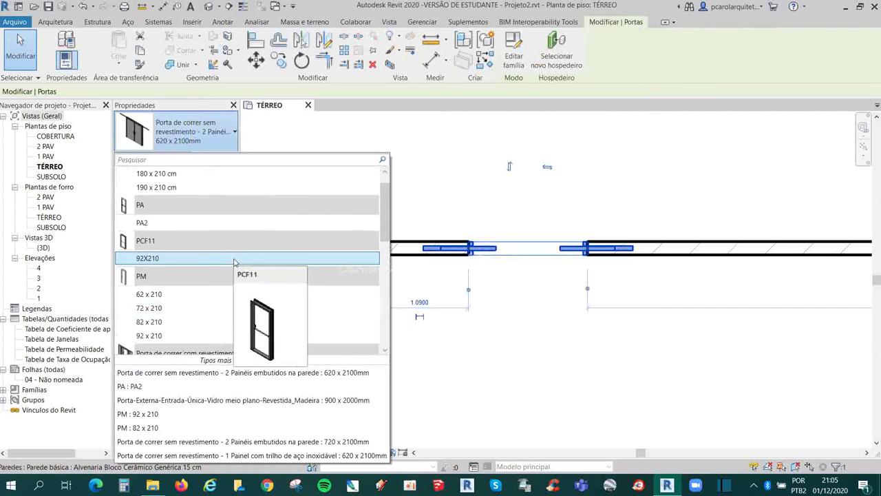
scroll(236, 260, up, 1)
click(222, 200)
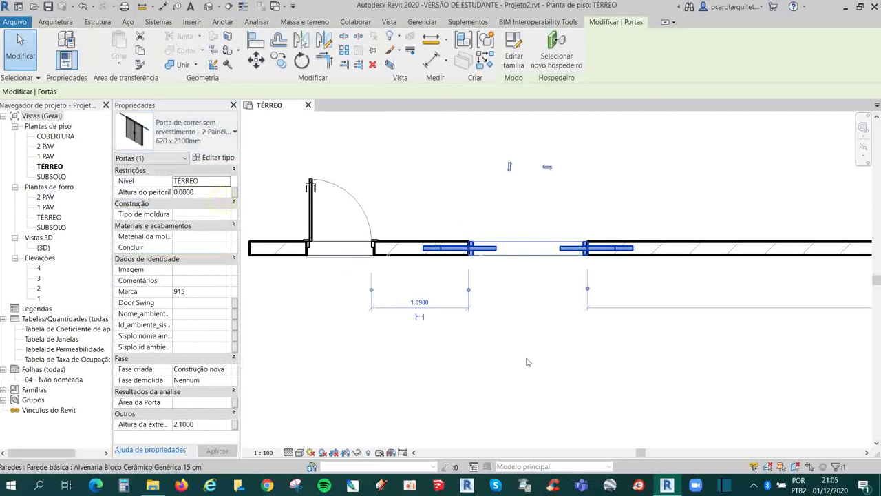
click(535, 335)
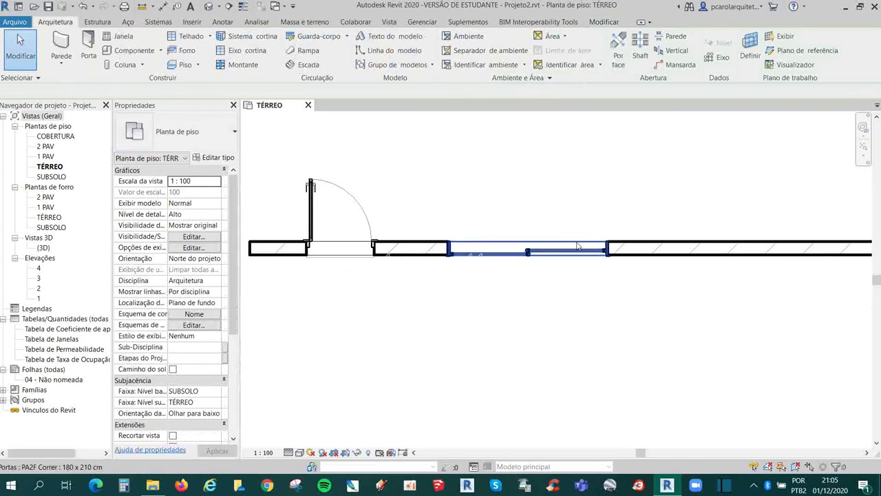
Set the TÉRREO plan scale to 1:50
scroll(511, 276, up, 2)
scroll(590, 273, up, 2)
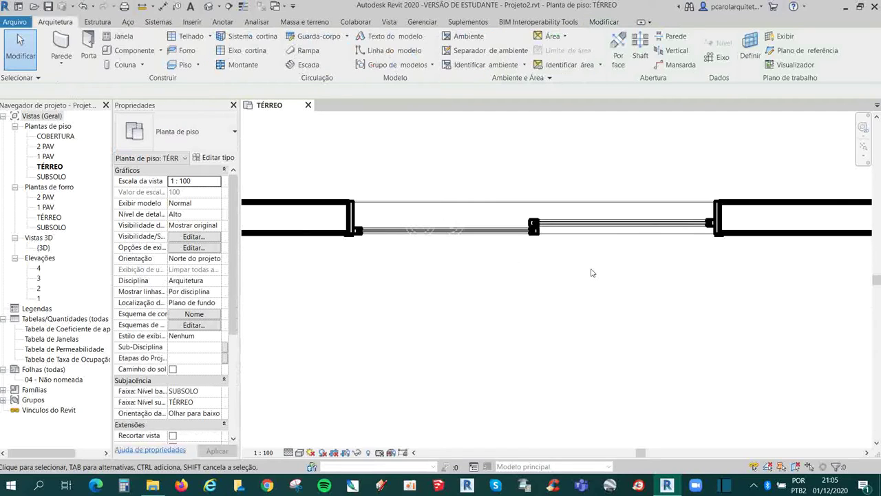
click(263, 452)
click(289, 381)
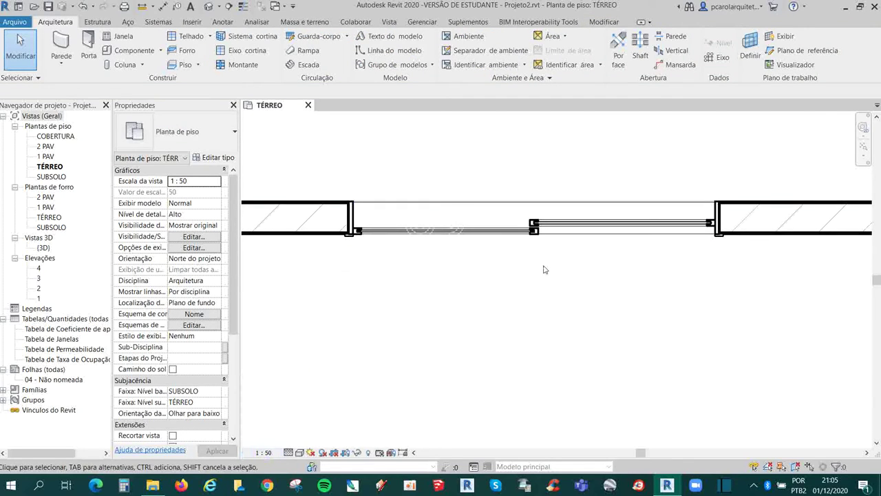
Turn on Thin Lines and drop the plan's detail level to Baixo
scroll(545, 269, up, 1)
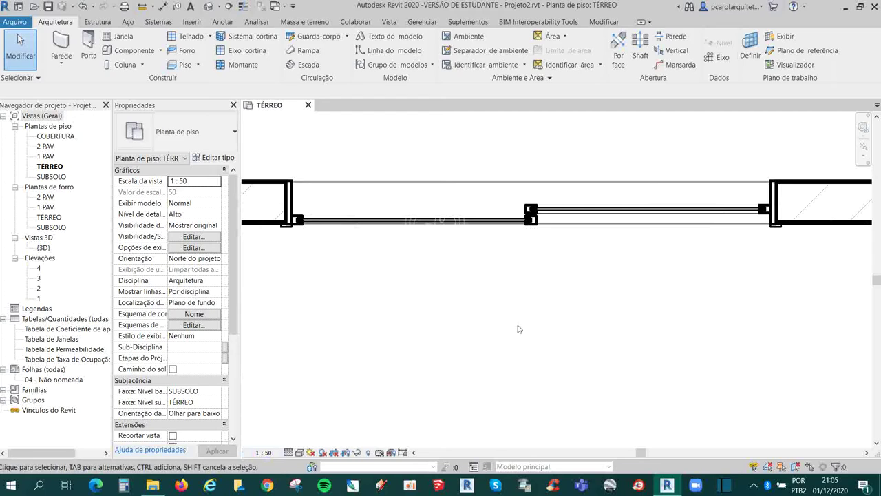
click(244, 7)
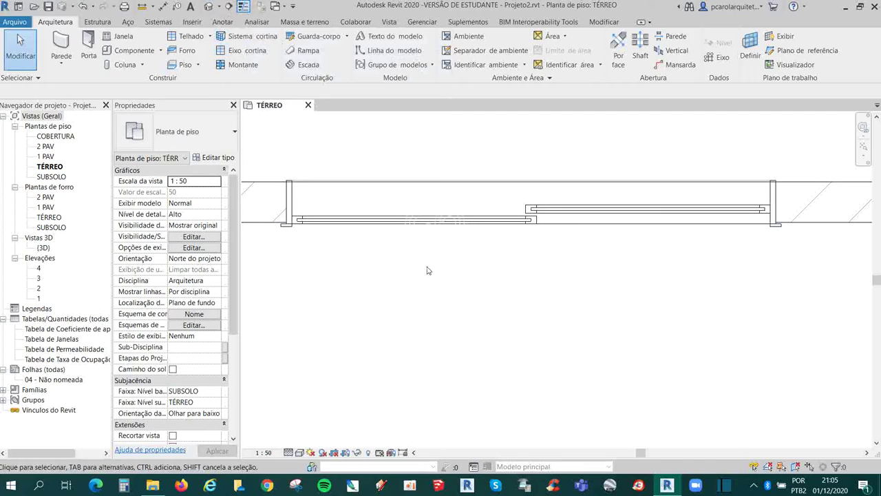
scroll(616, 282, down, 3)
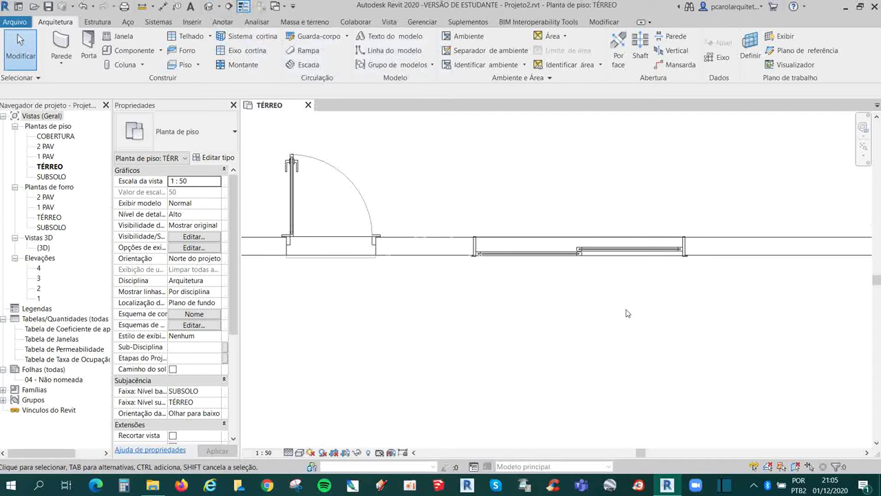
click(288, 452)
click(303, 419)
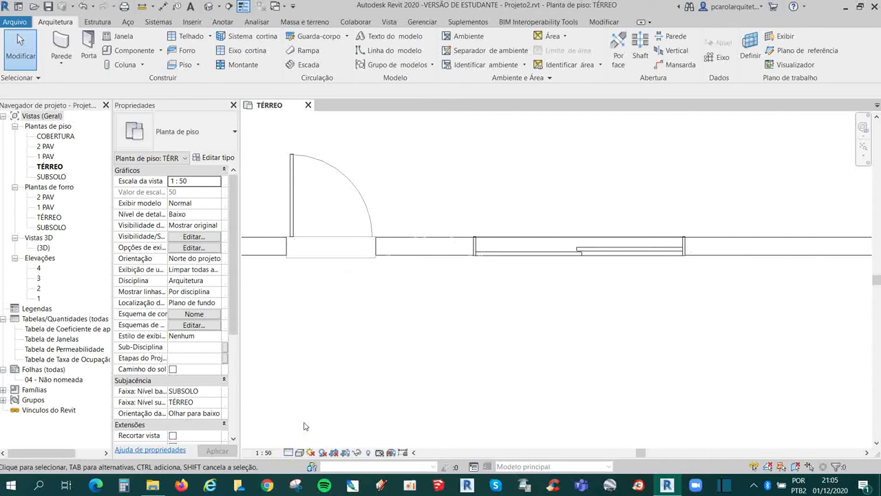
Apply the Cores consistentes visual style and return the detail level to Alto
click(300, 453)
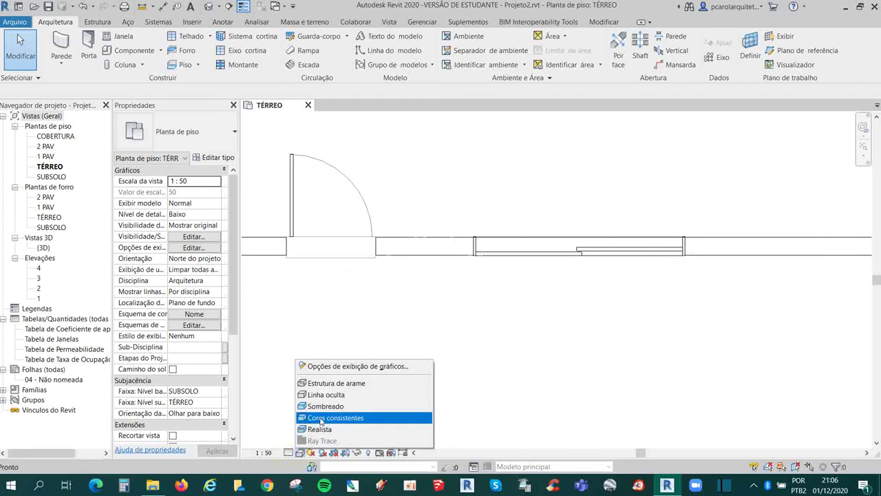
click(321, 417)
scroll(424, 371, down, 2)
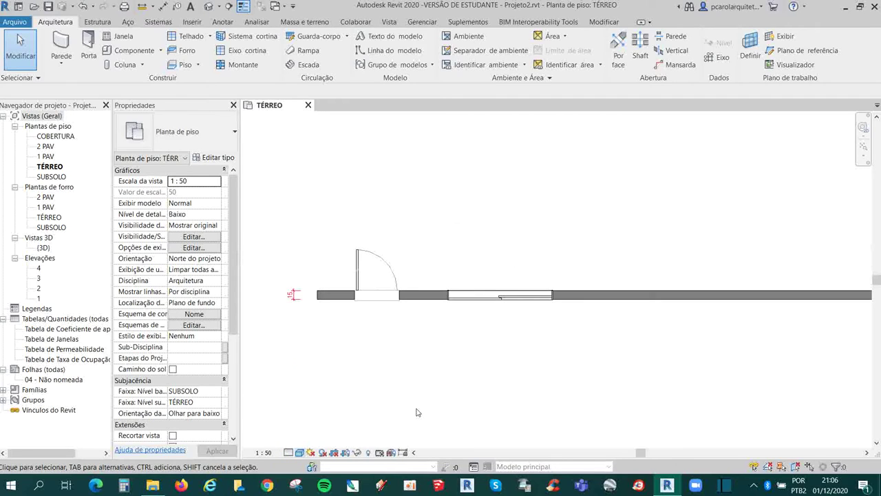
scroll(417, 412, up, 1)
click(301, 454)
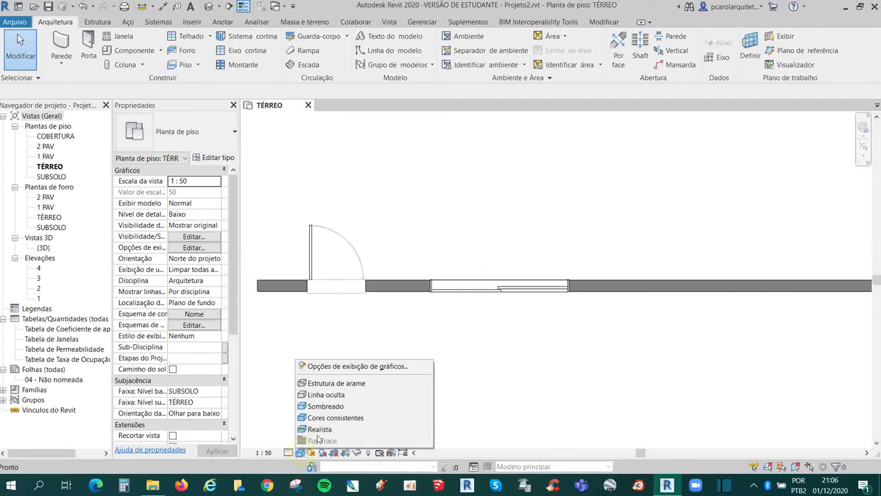
click(323, 428)
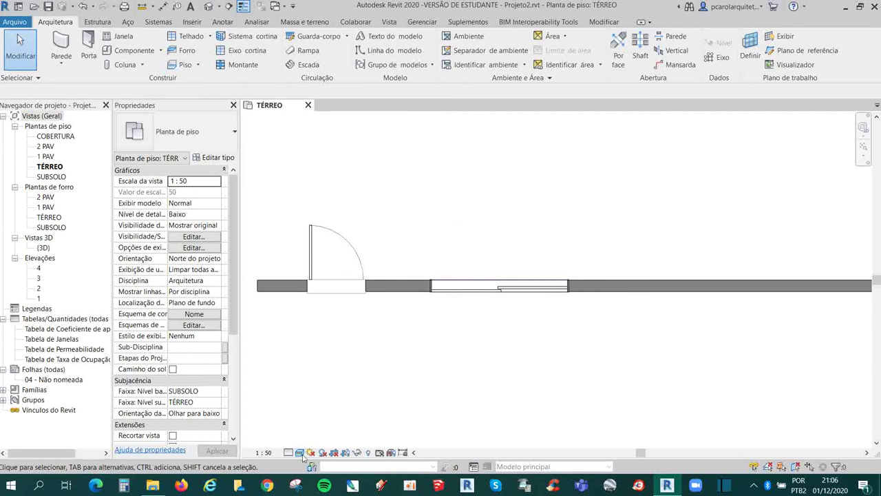
click(299, 453)
click(315, 442)
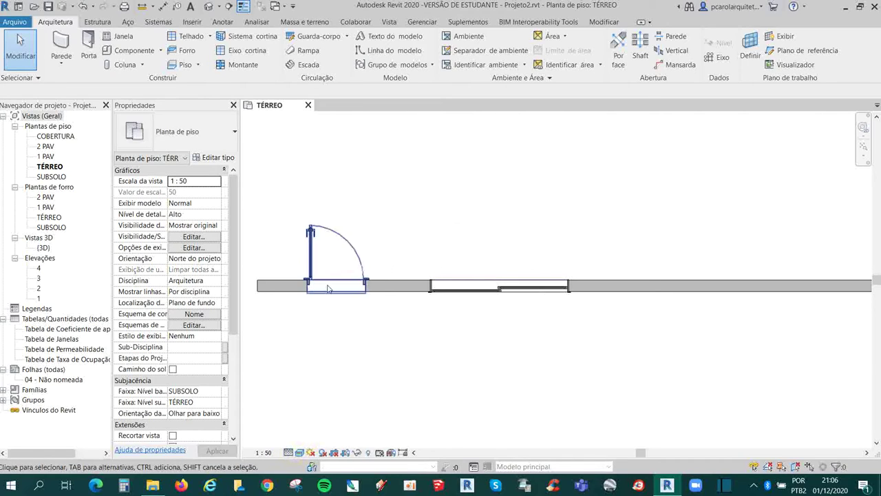
scroll(323, 302, up, 1)
scroll(344, 358, up, 1)
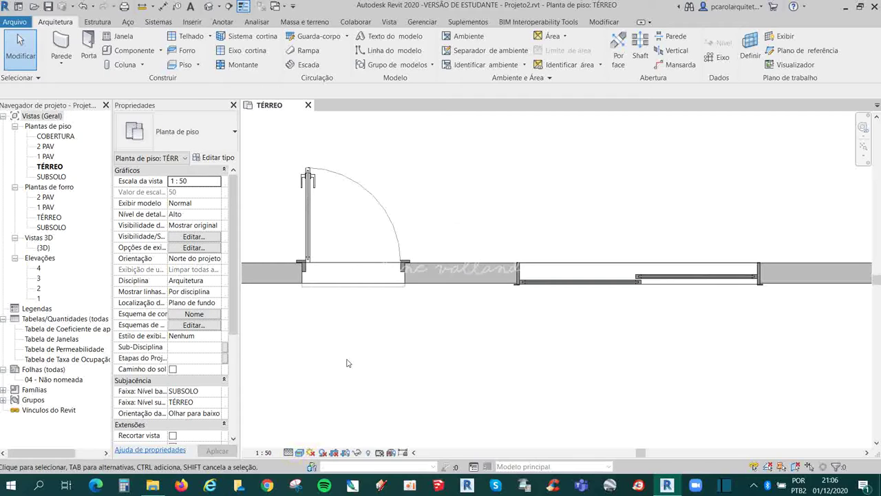
scroll(365, 324, down, 3)
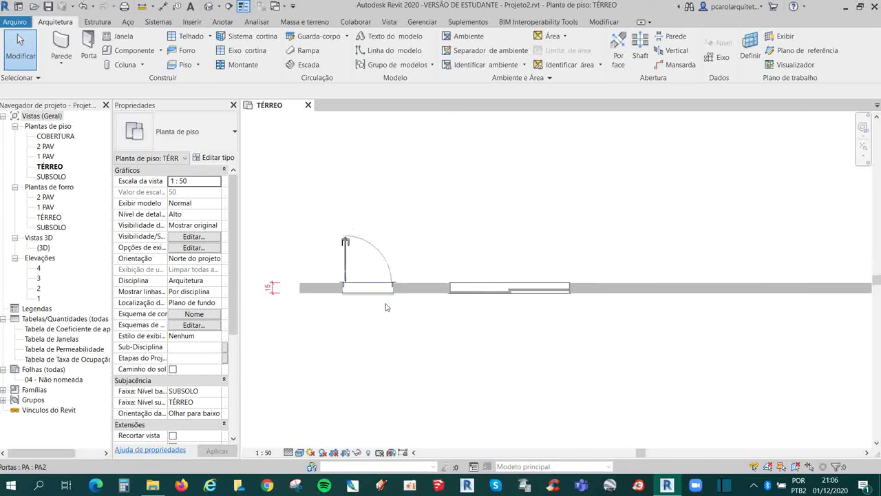
scroll(409, 309, down, 2)
scroll(374, 314, up, 2)
scroll(361, 325, up, 3)
middle_drag(361, 325, 366, 328)
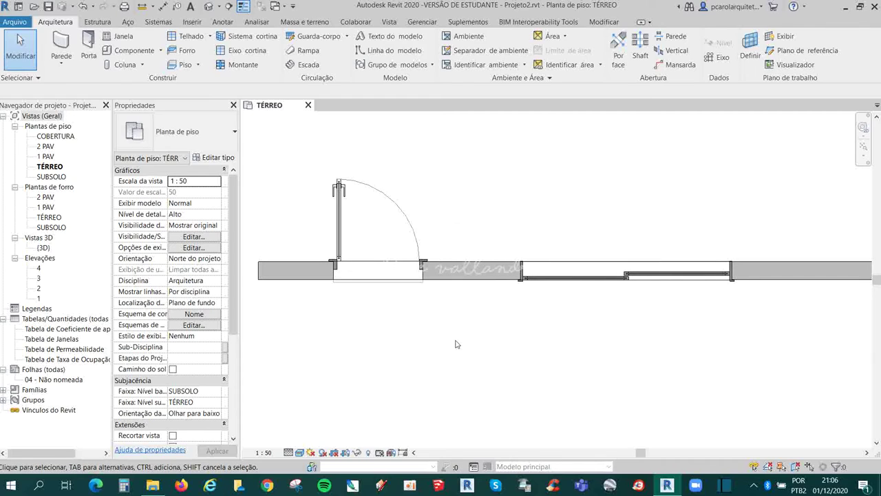
scroll(435, 321, down, 1)
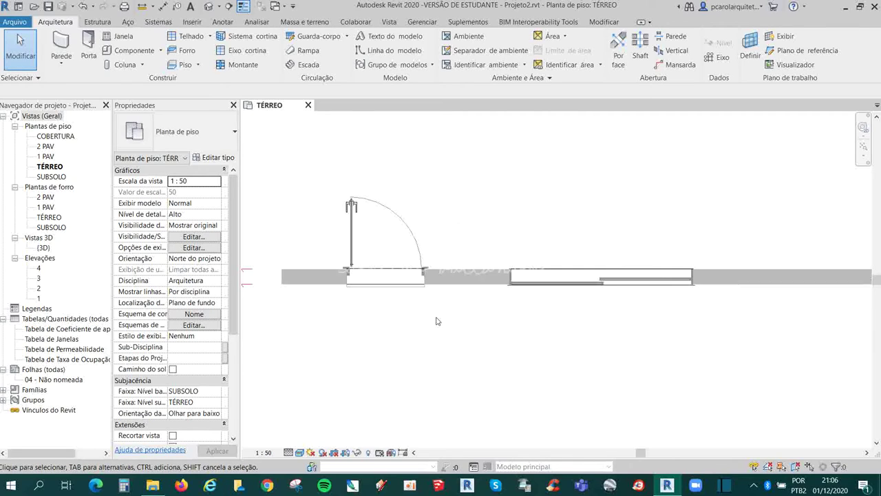
scroll(465, 319, down, 2)
scroll(650, 323, up, 1)
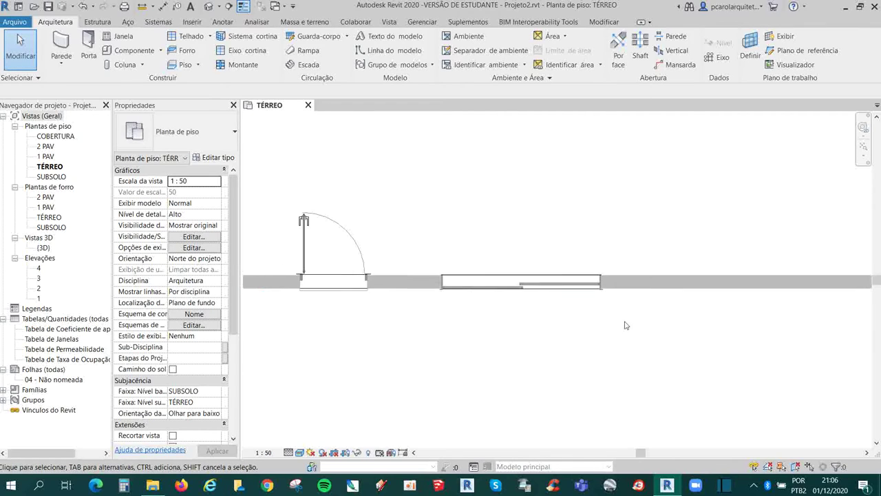
mouse_move(152, 485)
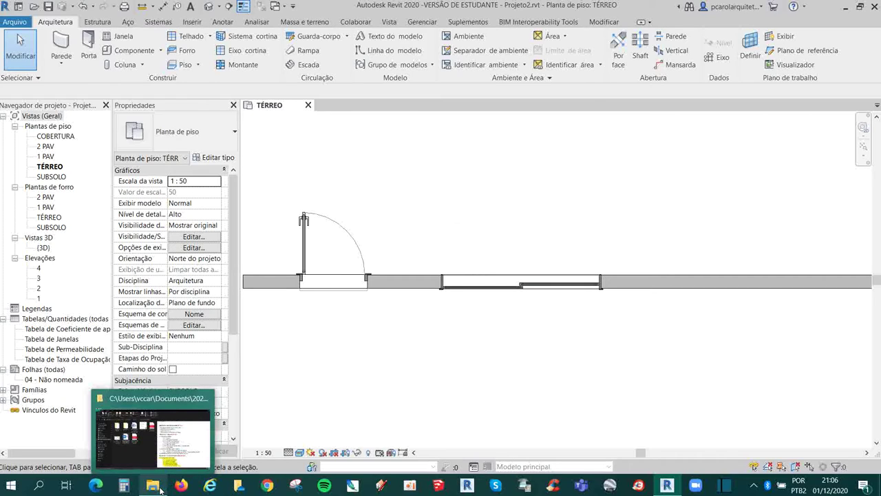
scroll(427, 356, down, 1)
scroll(460, 351, down, 2)
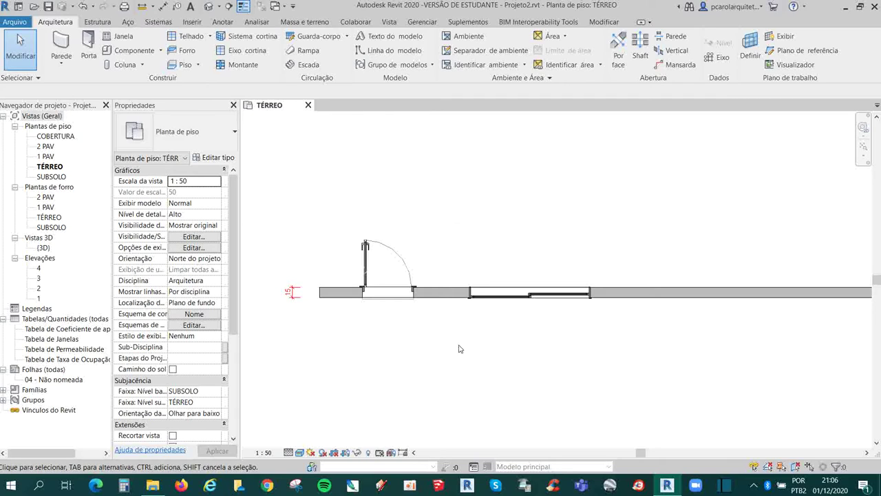
key(k)
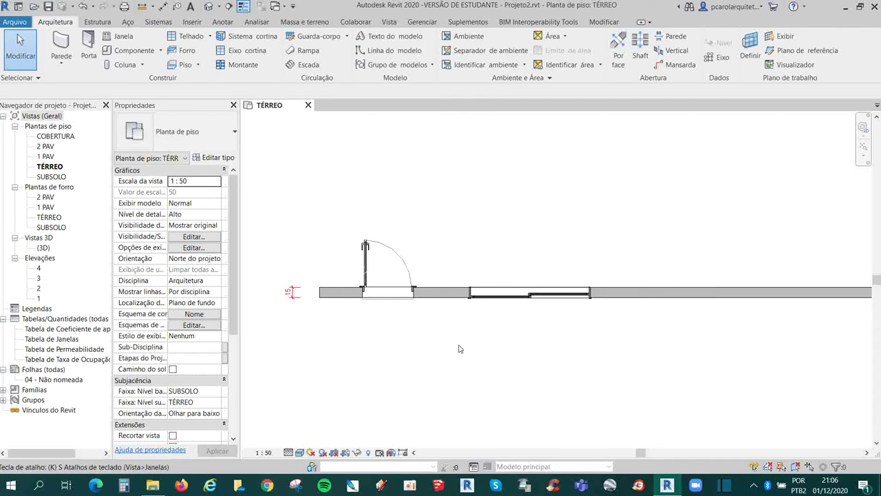
key(s)
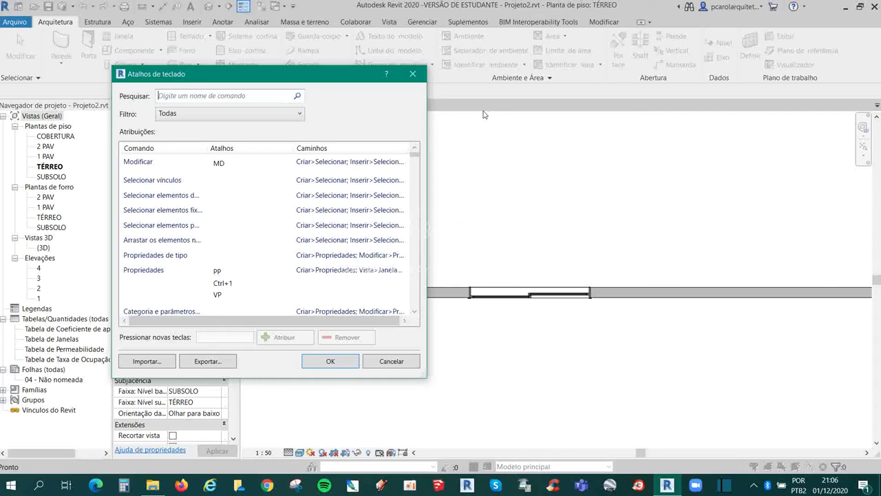
click(412, 74)
key(k)
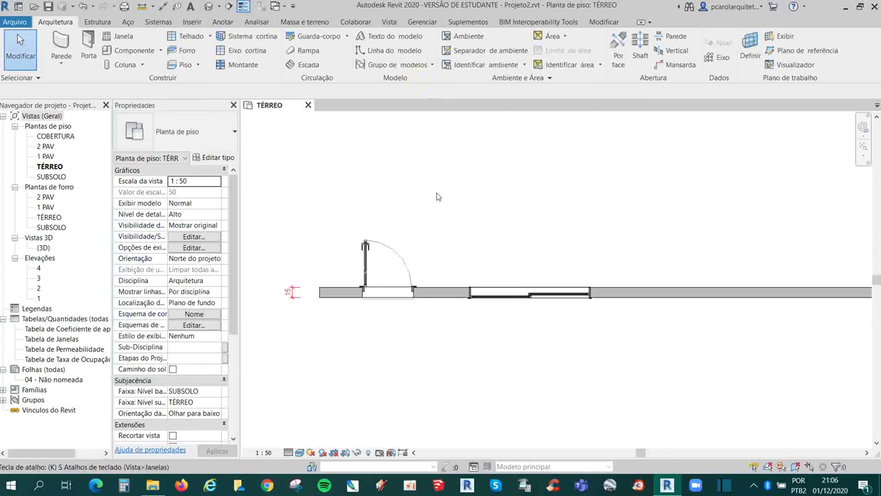
key(s)
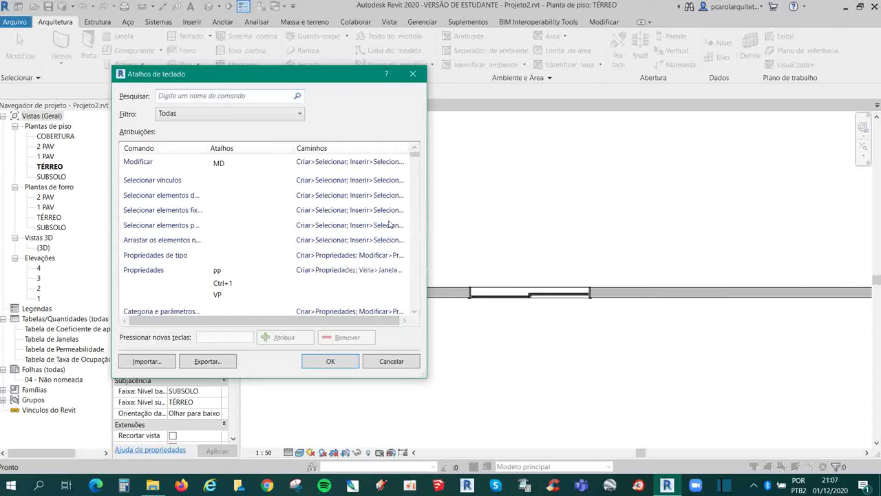
click(413, 75)
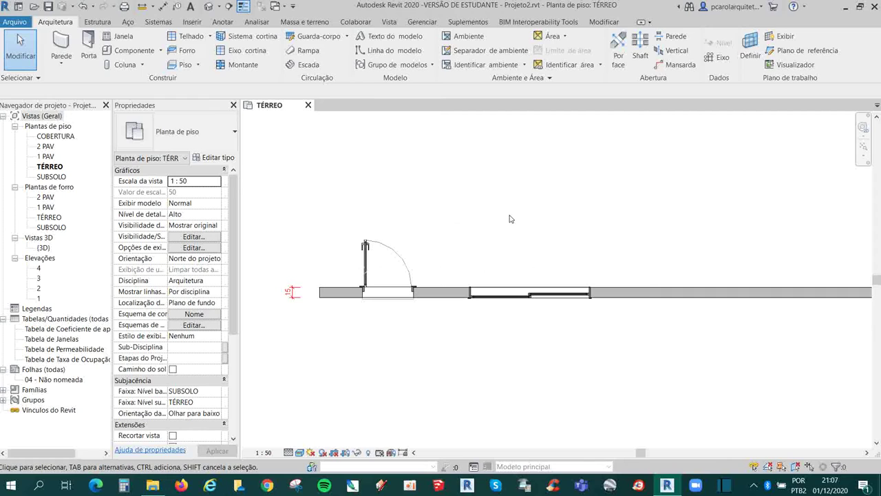
key(w)
Using the A shortcut, draw a 15 cm Alvenaria Bloco Cerâmico wall upward from the left end
key(a)
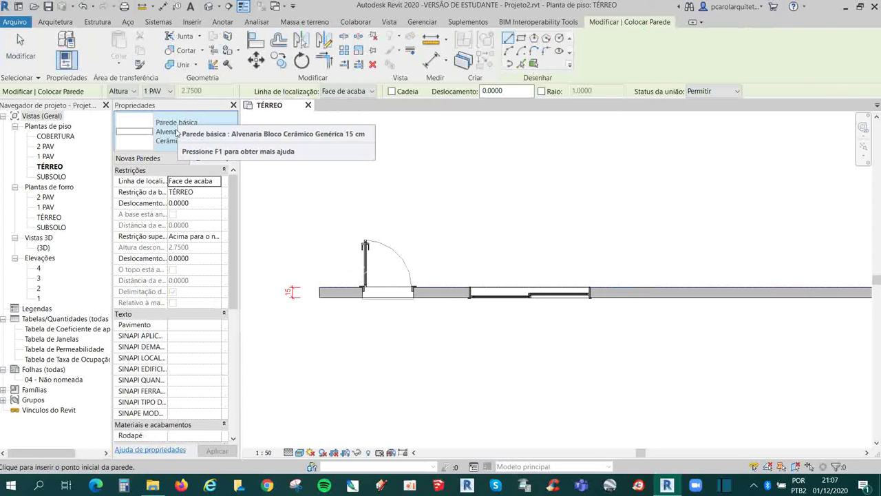
click(320, 286)
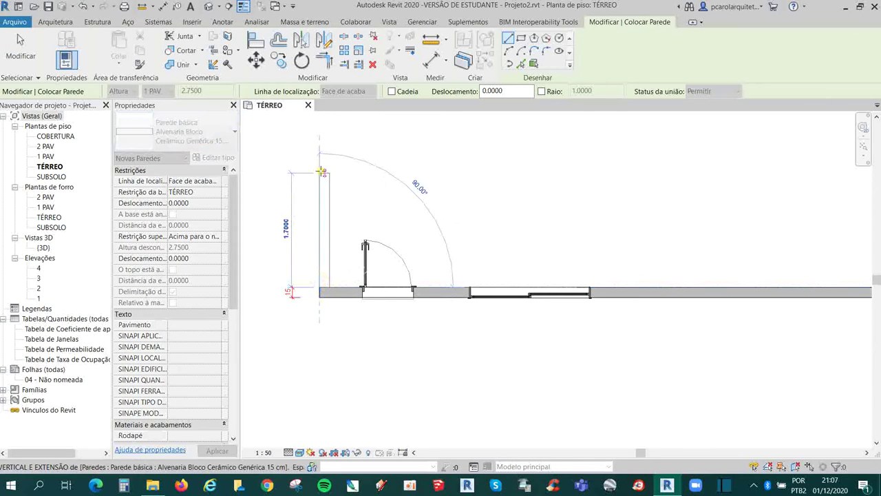
click(324, 173)
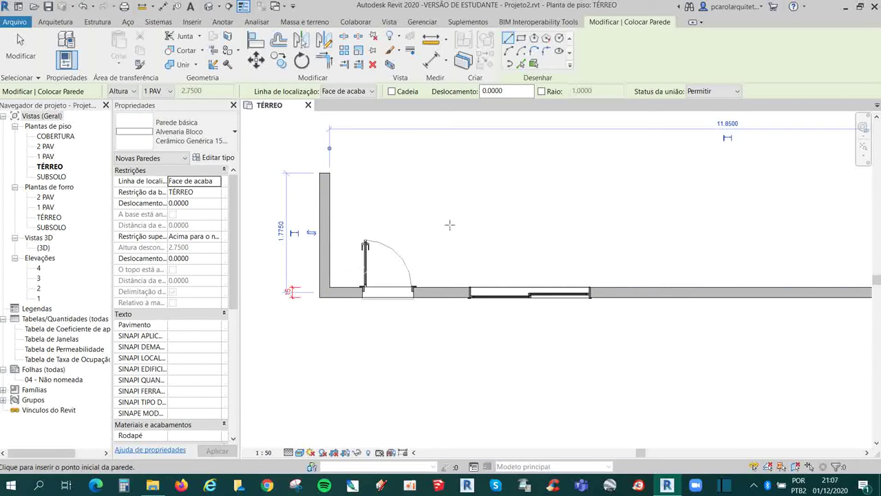
click(179, 135)
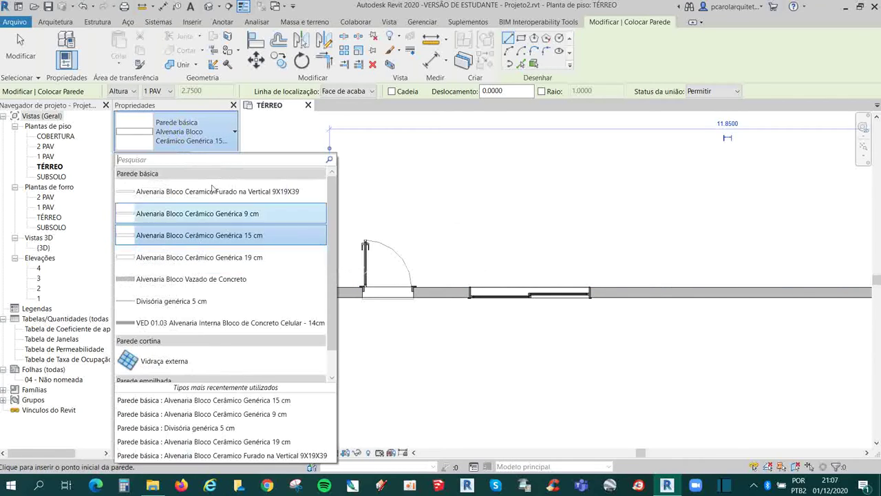
click(200, 235)
scroll(471, 342, down, 1)
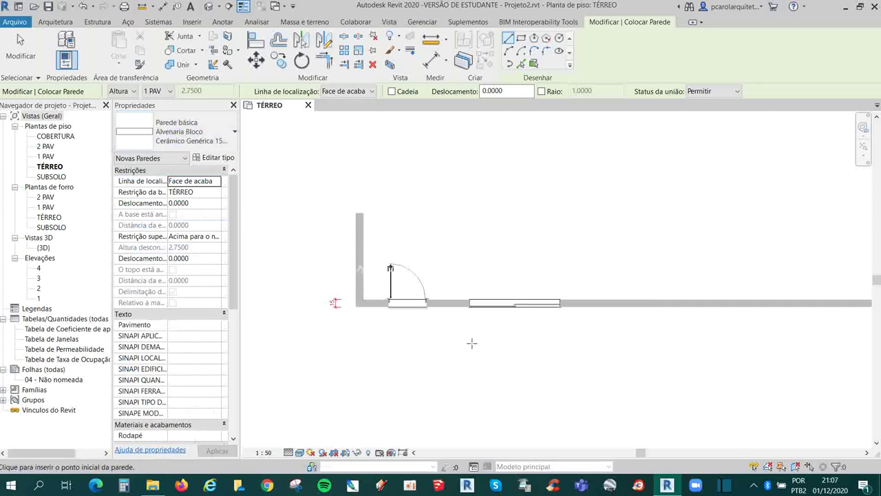
scroll(546, 326, up, 1)
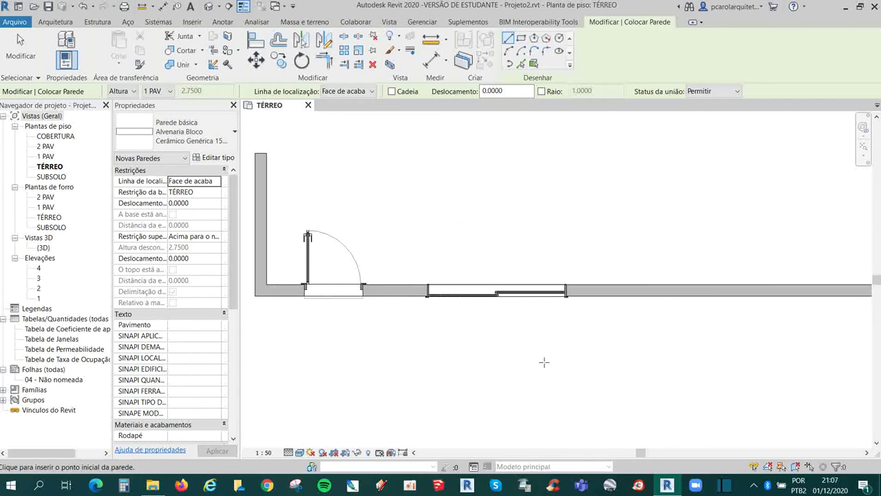
Try the KS shortcut, then back out and end the wall placement
key(k)
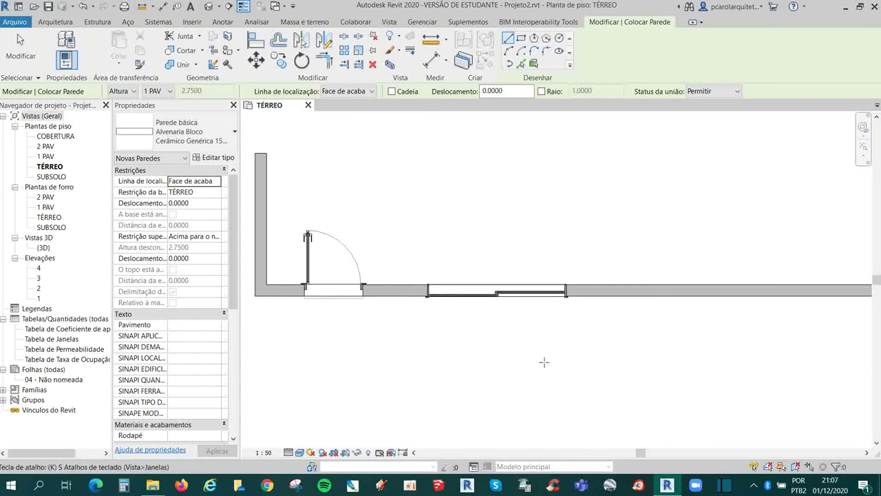
key(s)
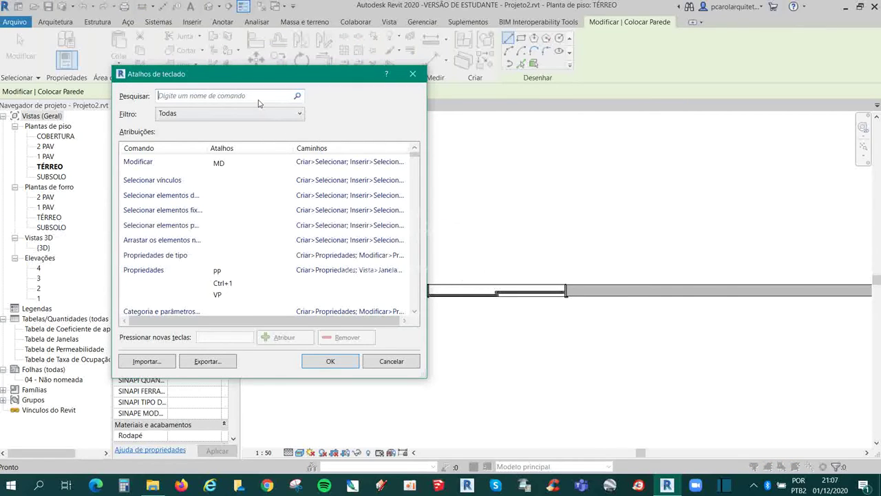
text(wa)
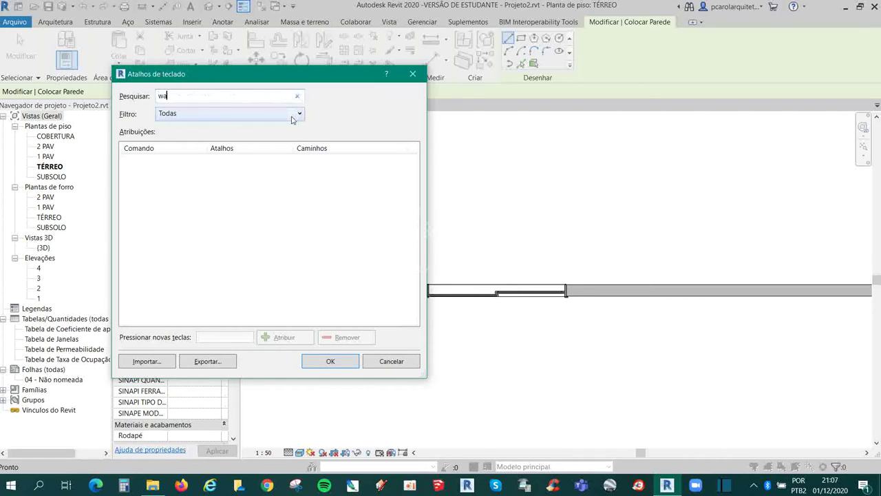
key(Escape)
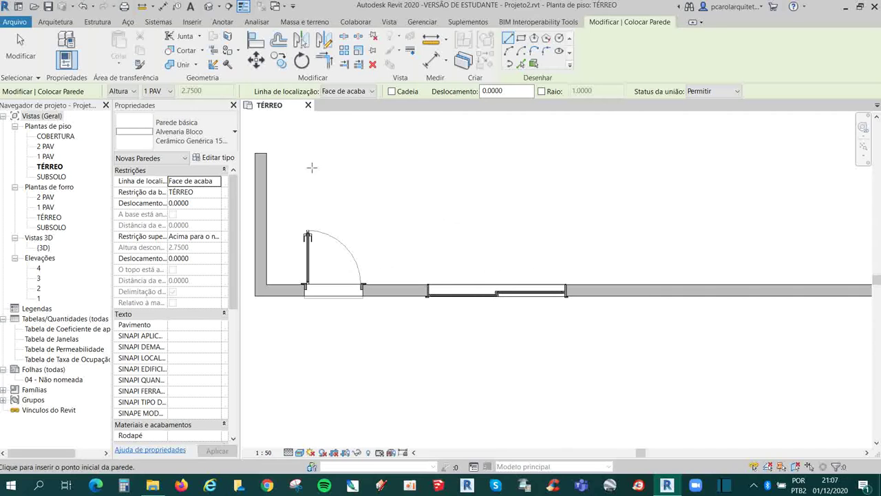
key(Escape)
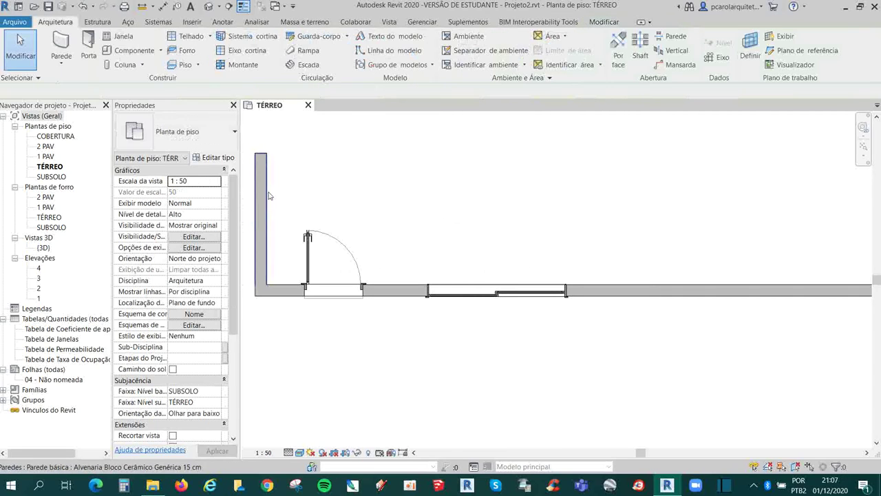
Reopen Keyboard Shortcuts with KS and dismiss the low-battery notification
key(k)
key(s)
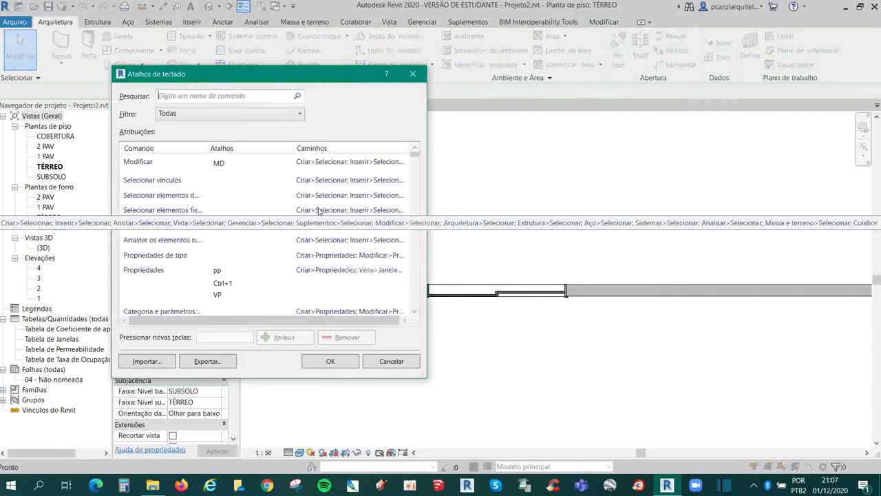
scroll(385, 166, down, 5)
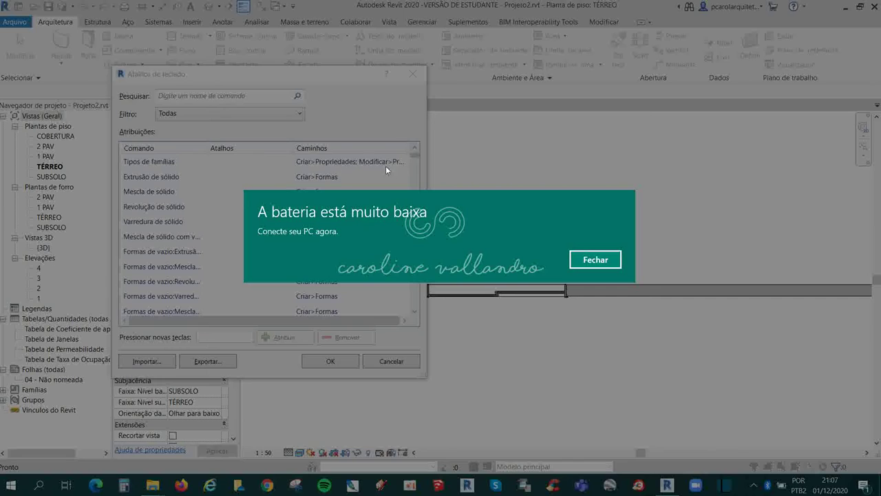
click(574, 260)
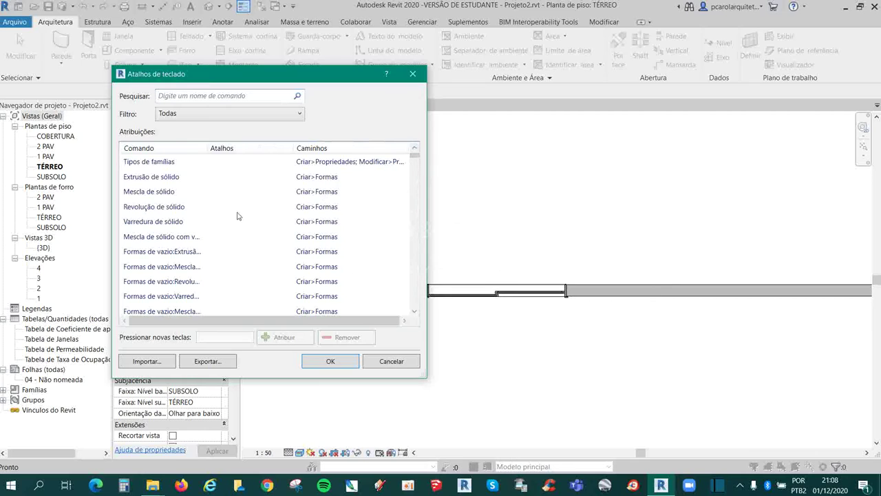
Browse the full Assignments list, selecting the insert-component command along the way
scroll(162, 206, up, 3)
scroll(175, 198, down, 1)
scroll(206, 199, down, 5)
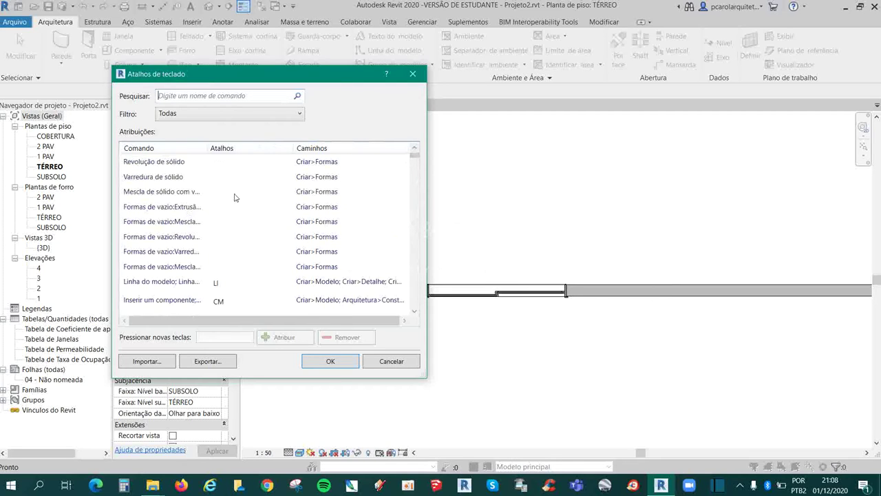
scroll(227, 203, down, 2)
click(220, 209)
scroll(221, 217, down, 2)
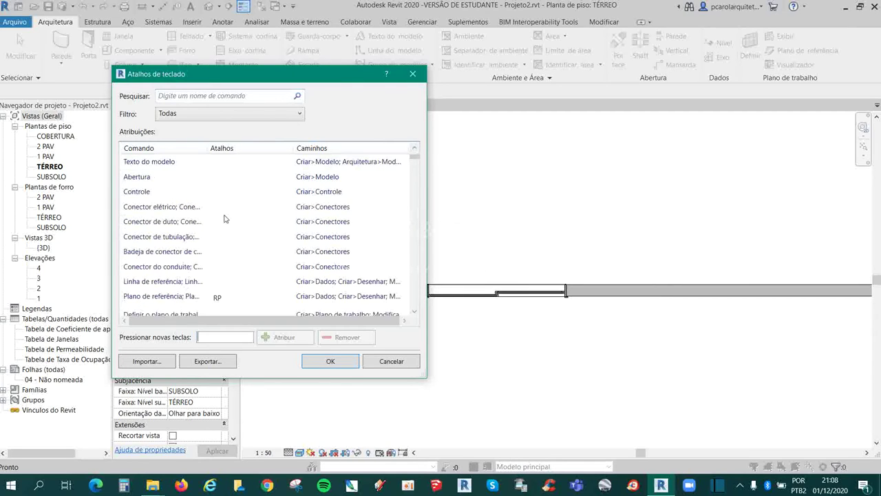
scroll(225, 230, down, 1)
scroll(213, 245, down, 3)
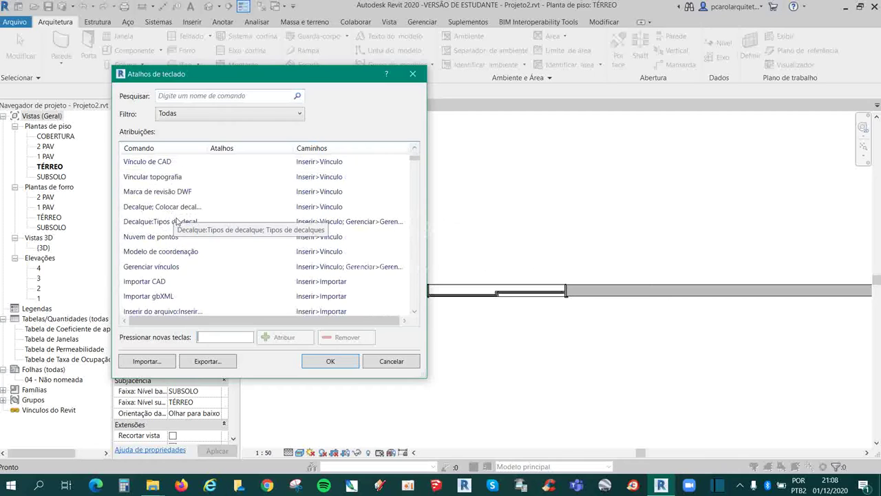
scroll(179, 221, down, 3)
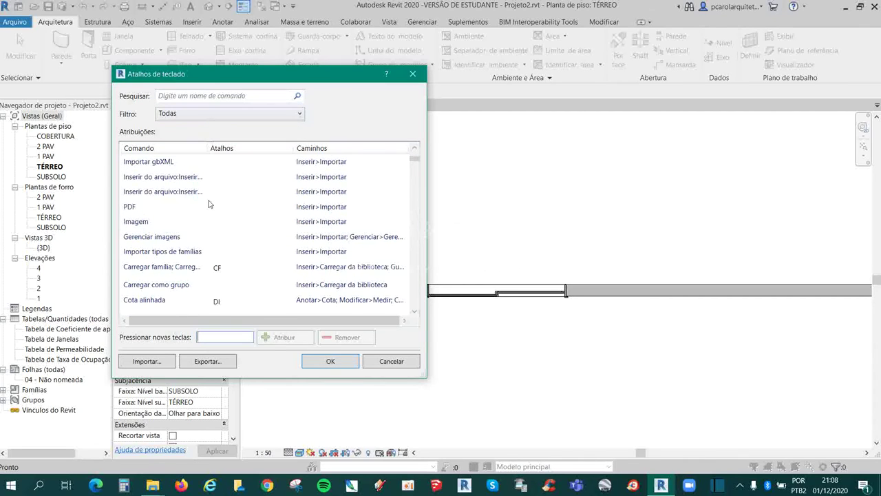
scroll(219, 235, down, 3)
scroll(260, 202, down, 3)
drag(416, 163, 413, 301)
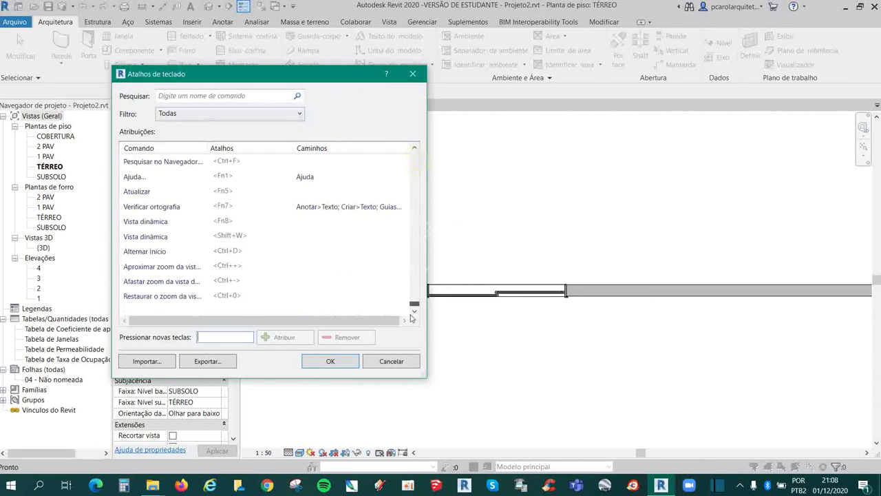
scroll(201, 267, up, 2)
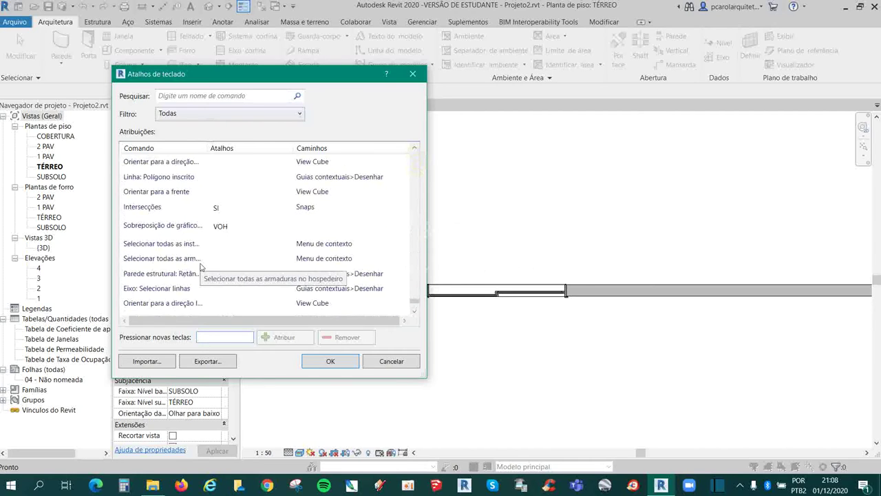
scroll(201, 267, up, 2)
scroll(201, 267, up, 2)
scroll(201, 267, up, 2)
scroll(201, 267, up, 2)
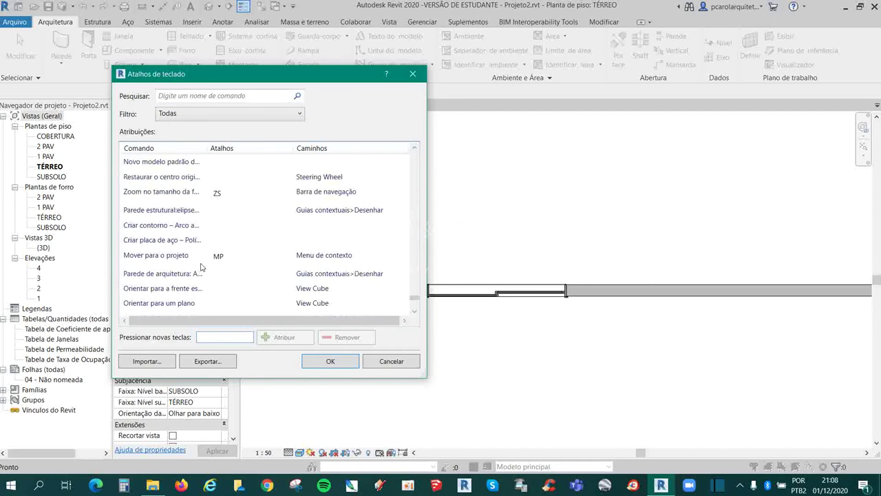
scroll(207, 265, up, 2)
scroll(234, 262, up, 2)
scroll(244, 261, up, 2)
scroll(243, 260, up, 2)
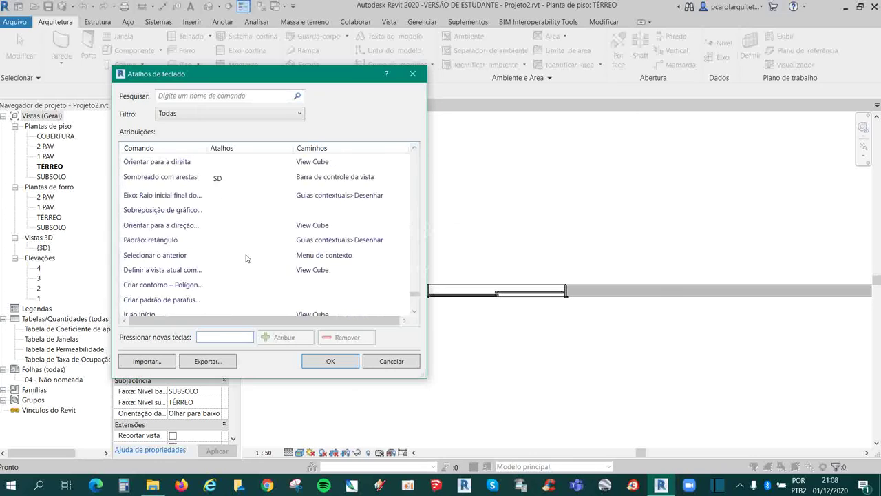
scroll(245, 257, up, 2)
scroll(246, 256, up, 2)
scroll(249, 255, up, 2)
scroll(249, 254, down, 3)
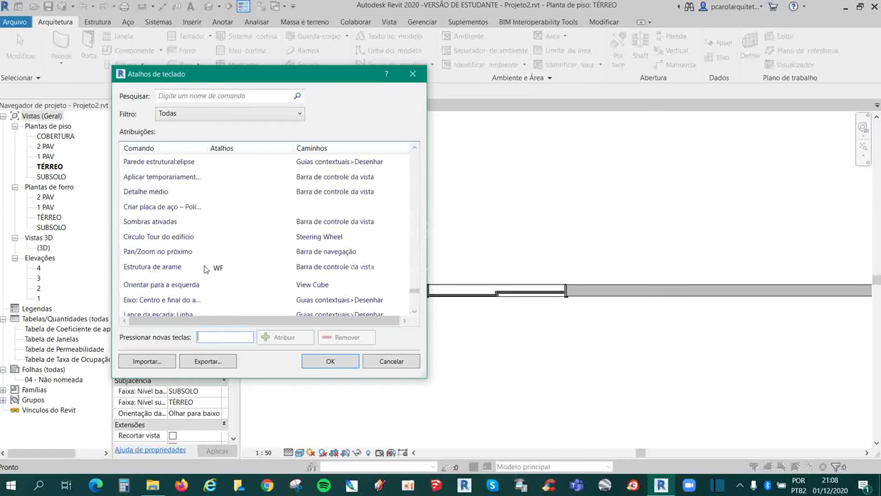
scroll(204, 269, up, 2)
scroll(199, 272, up, 2)
scroll(196, 275, up, 2)
scroll(191, 280, down, 1)
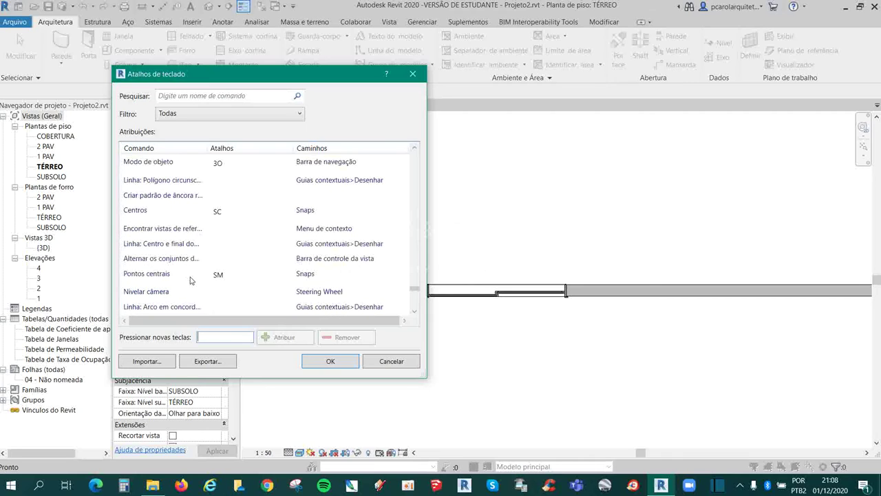
scroll(216, 278, up, 2)
scroll(219, 277, up, 2)
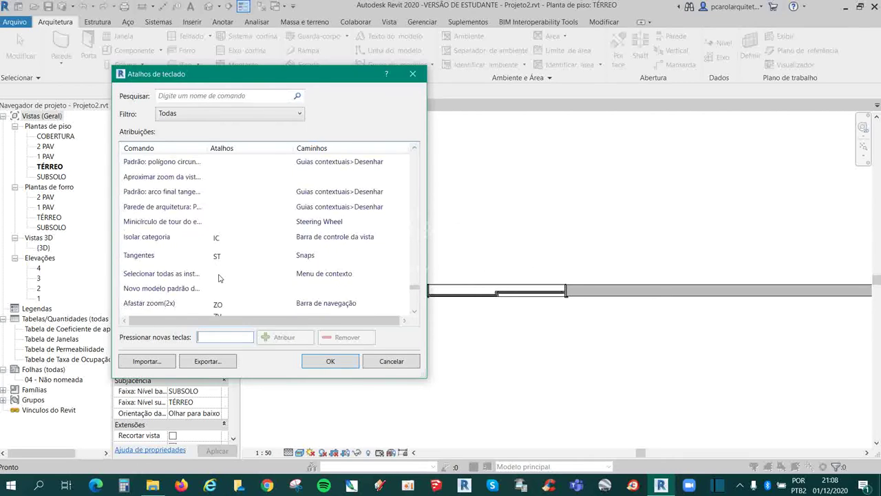
scroll(220, 277, up, 2)
scroll(221, 276, up, 2)
scroll(234, 265, up, 2)
scroll(237, 263, up, 2)
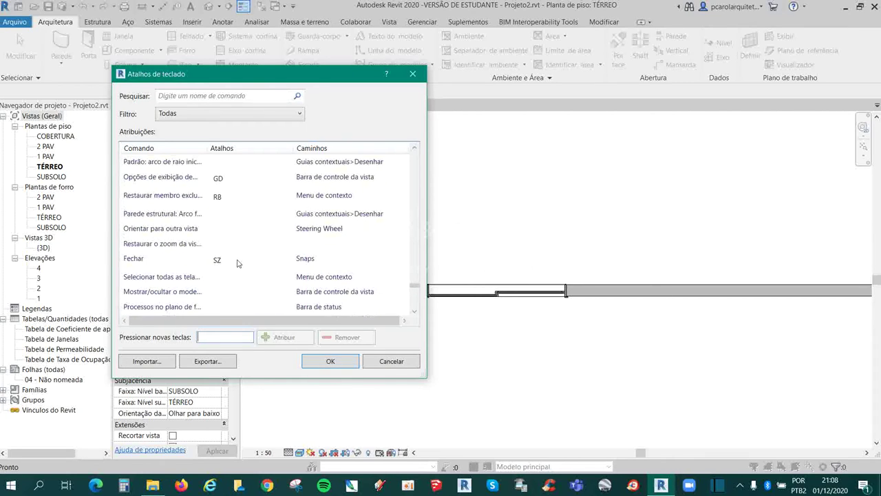
scroll(237, 262, up, 2)
scroll(237, 263, up, 2)
scroll(236, 263, up, 2)
scroll(237, 261, up, 2)
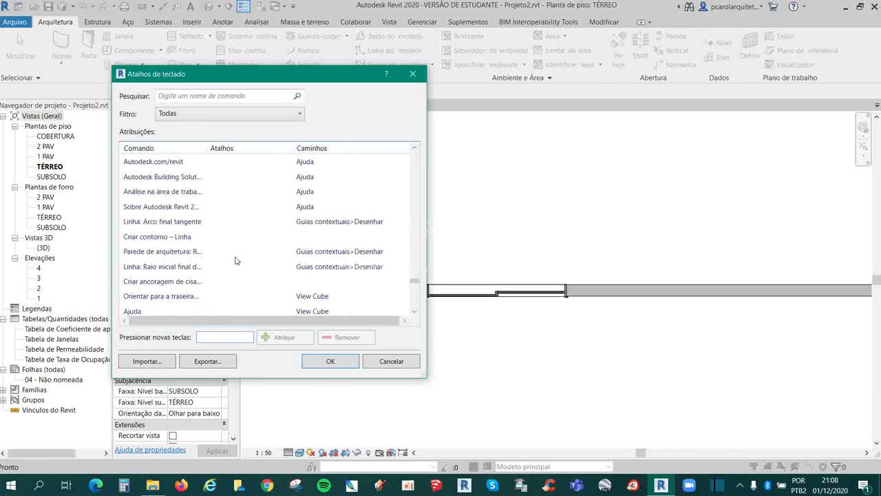
scroll(237, 260, up, 2)
scroll(237, 258, up, 2)
scroll(237, 258, up, 2)
scroll(236, 259, up, 2)
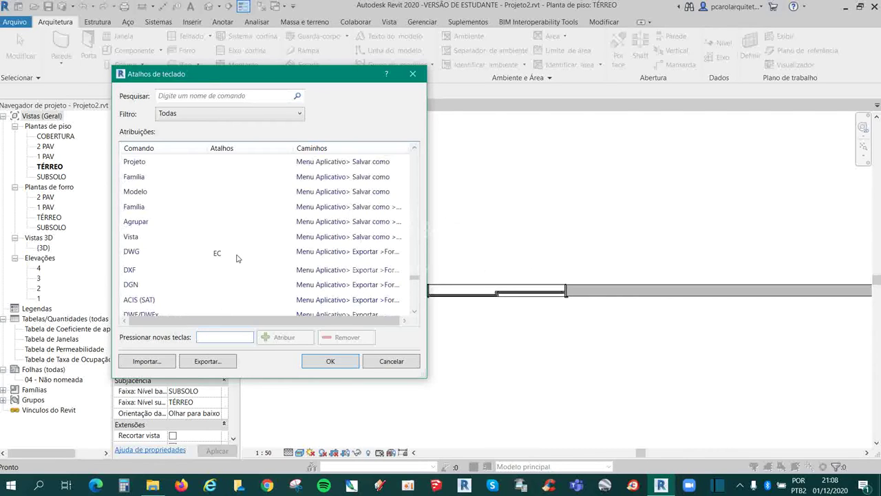
scroll(237, 258, up, 2)
scroll(237, 260, up, 2)
scroll(236, 259, up, 2)
scroll(228, 245, up, 2)
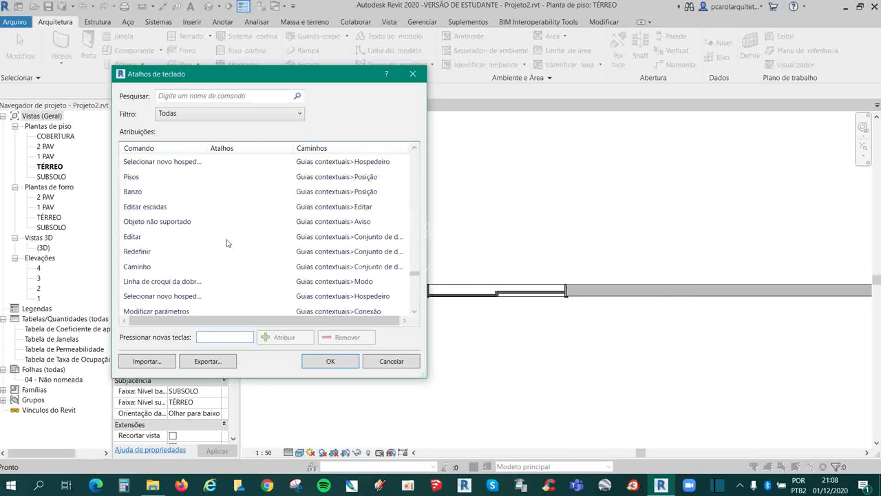
scroll(227, 240, up, 2)
scroll(226, 237, up, 2)
scroll(225, 232, up, 2)
scroll(227, 230, up, 2)
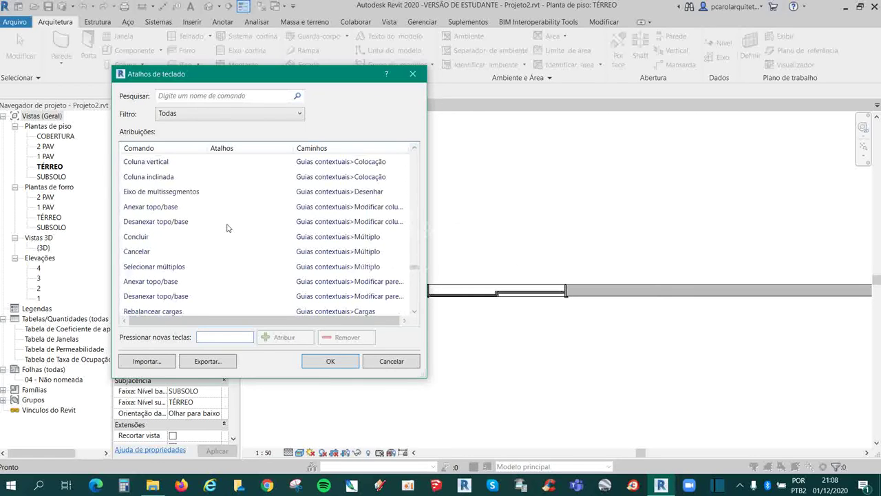
scroll(228, 228, up, 2)
scroll(230, 226, up, 2)
scroll(231, 225, up, 2)
scroll(229, 227, up, 2)
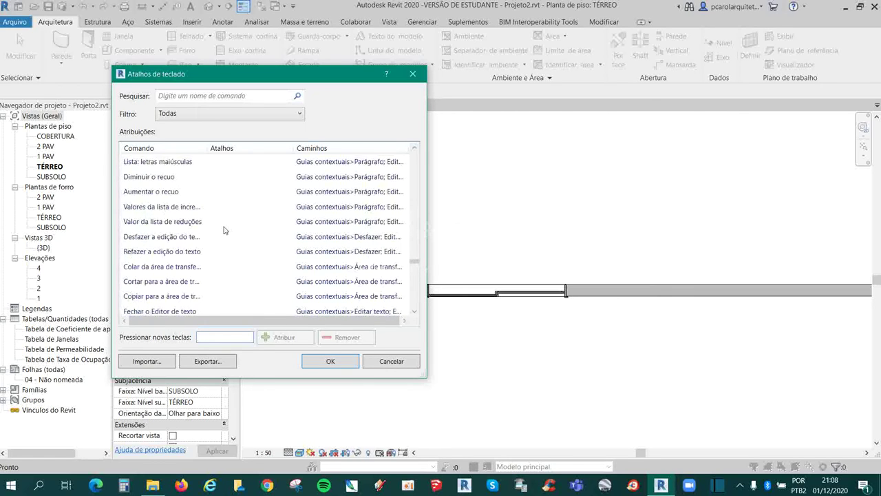
scroll(227, 230, up, 2)
scroll(225, 231, up, 2)
scroll(226, 232, up, 2)
scroll(227, 231, up, 2)
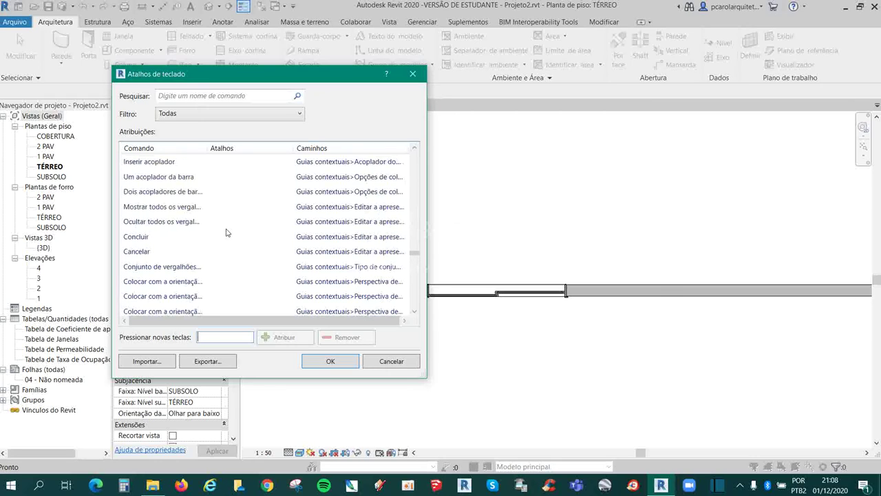
scroll(228, 229, up, 2)
scroll(229, 228, up, 2)
scroll(228, 227, up, 2)
scroll(226, 226, up, 2)
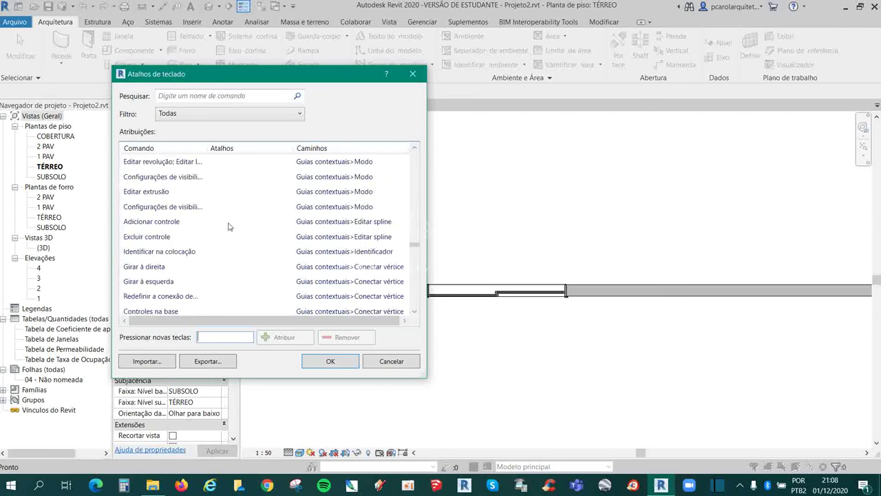
scroll(227, 225, up, 2)
Clear the WA keys entered in the new-shortcut field
text(WA)
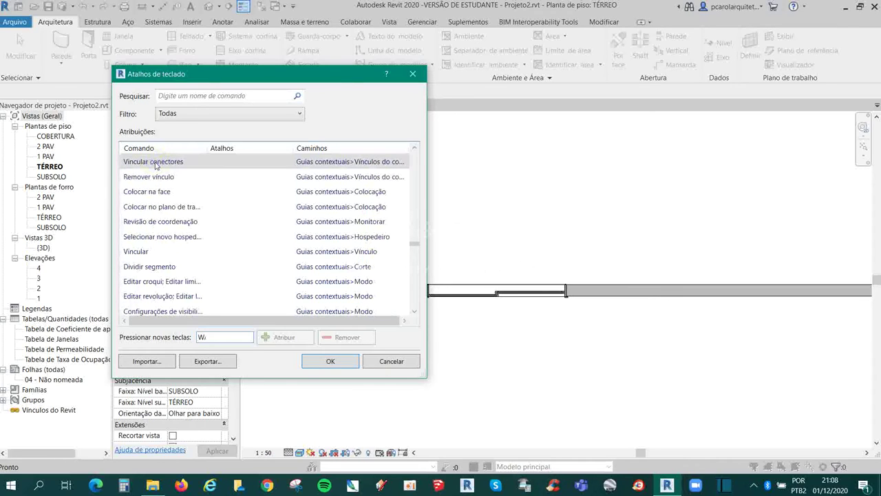
click(224, 337)
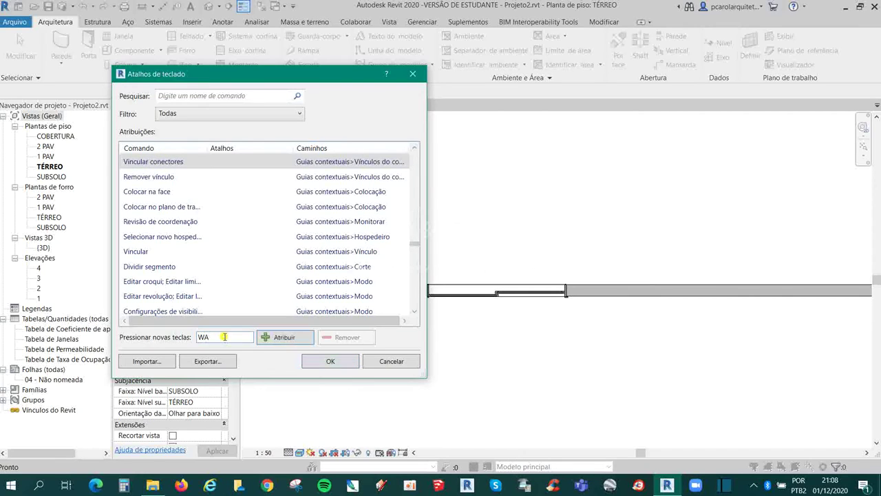
double_click(225, 336)
key(BackSpace)
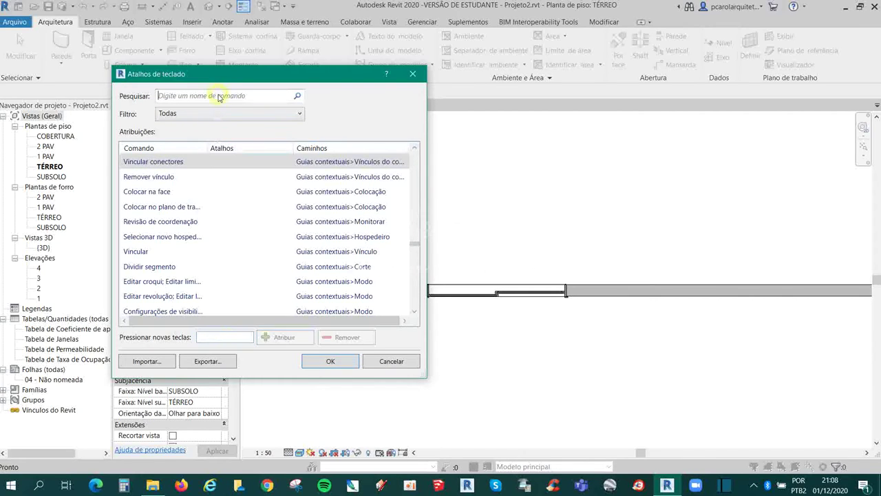
Start a 'w' search in Pesquisar, then delete the letter
click(218, 97)
text(wa)
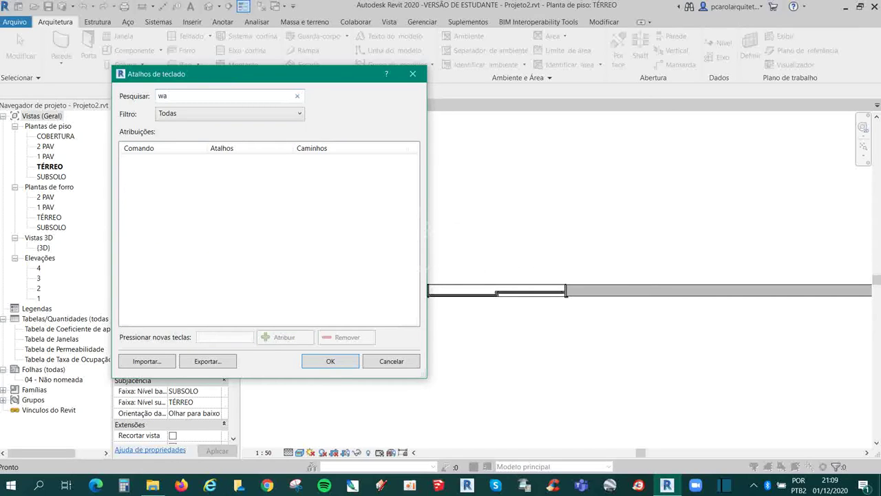
key(BackSpace)
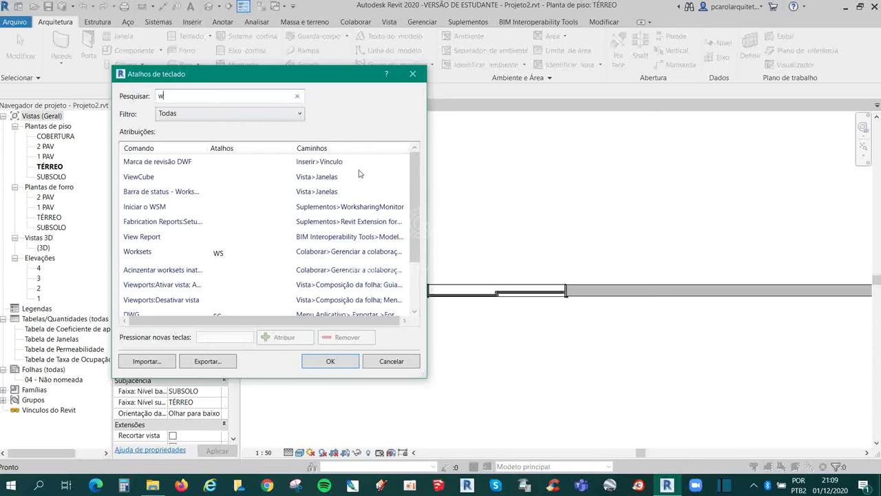
Close and reopen Atalhos de teclado, then select the Linha do modelo command
text(all)
key(Escape)
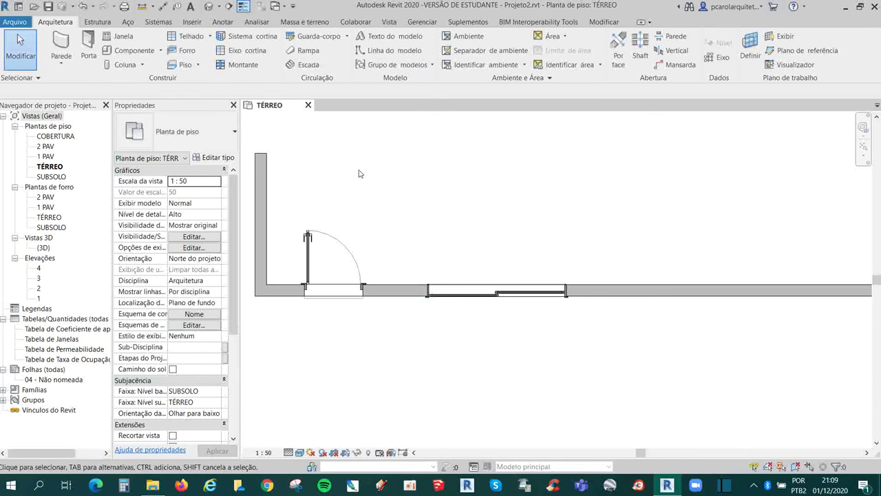
key(k)
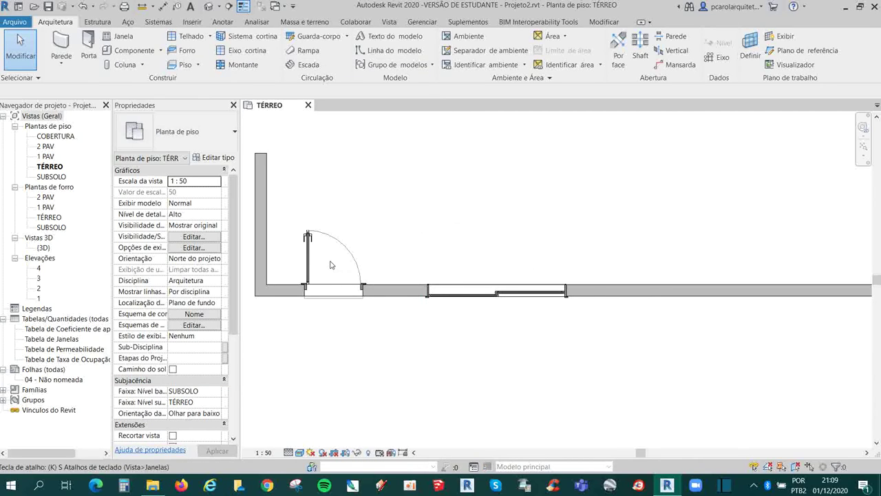
key(s)
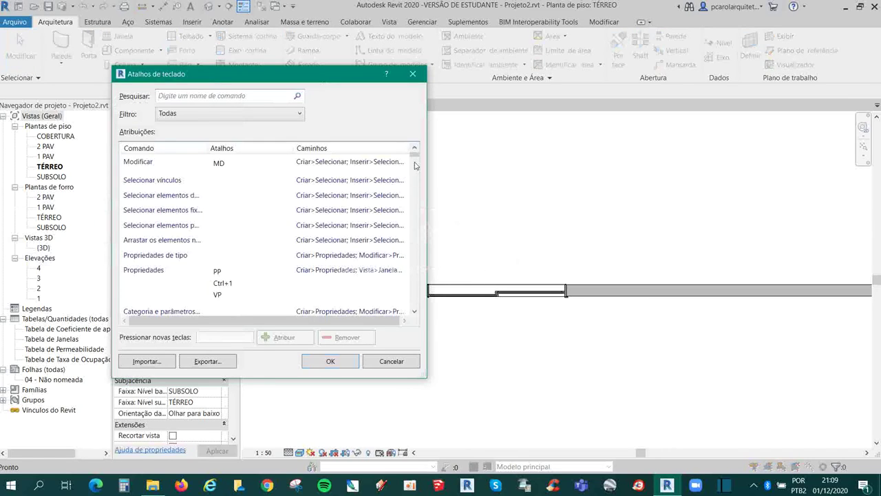
scroll(340, 220, down, 5)
scroll(339, 221, down, 2)
click(127, 192)
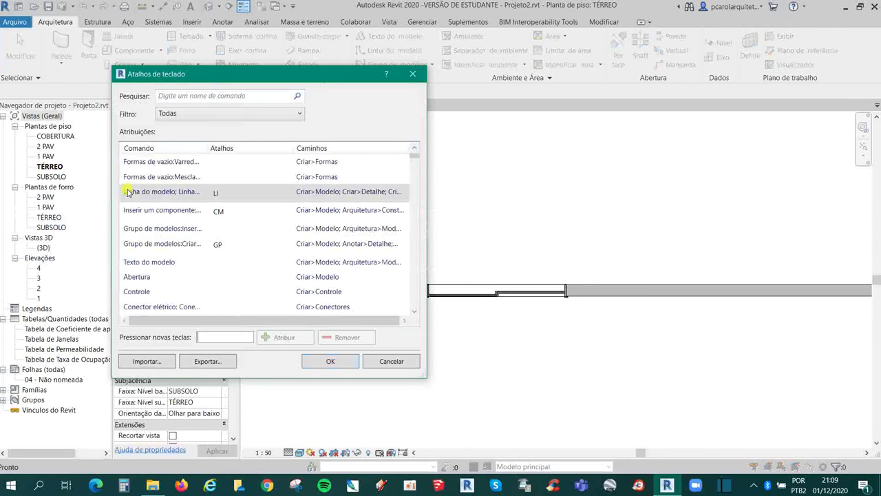
Search the command list for 'pare', then close the dialog
text(PAR)
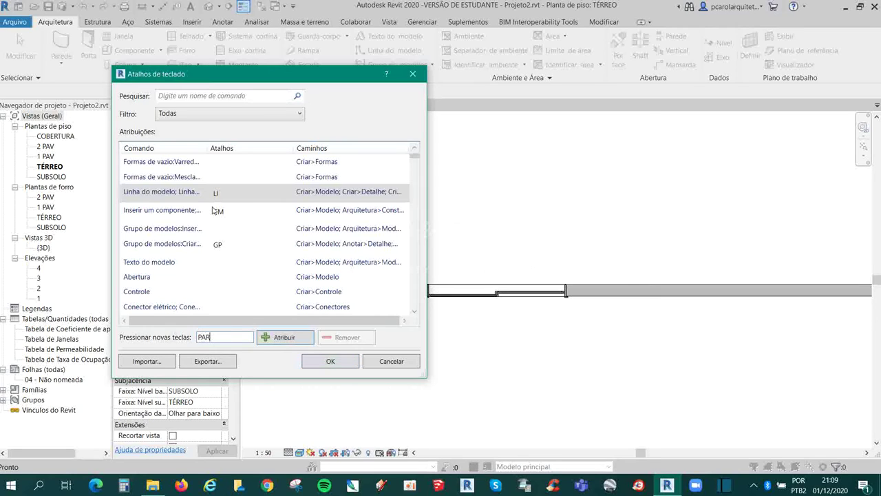
click(192, 96)
text(p)
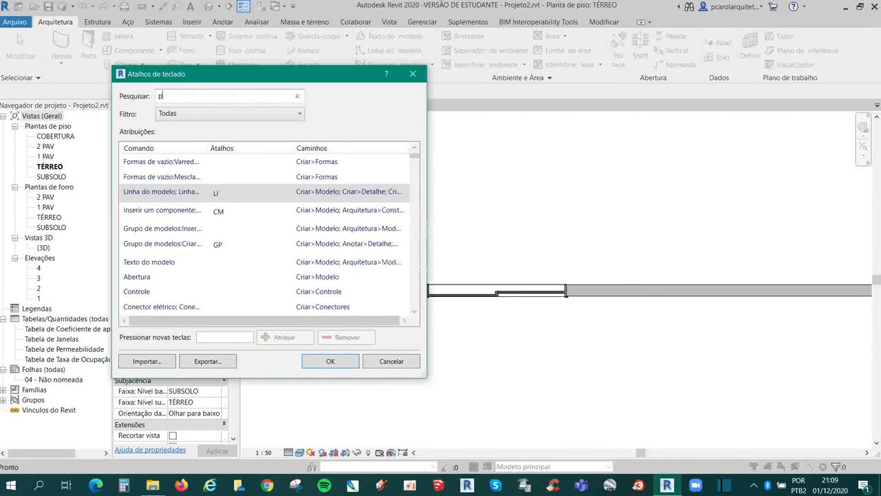
text(arede)
key(Escape)
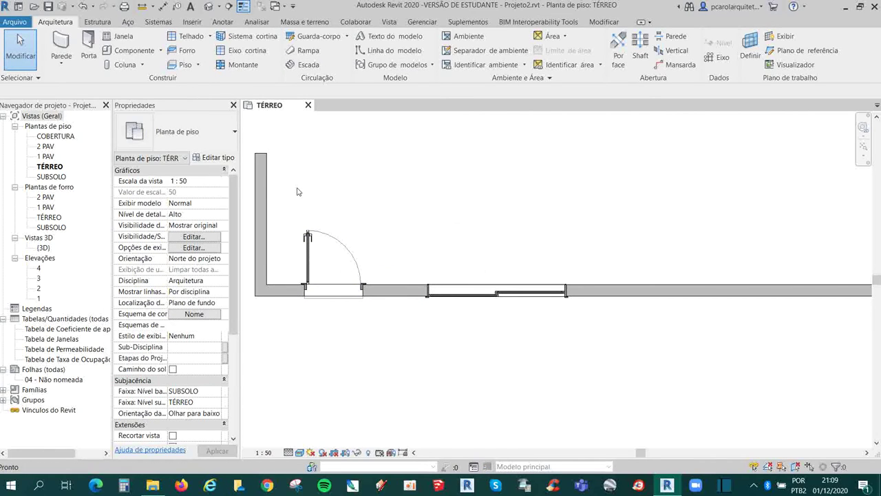
Reopen Atalhos de teclado with KS and select a selection command in the list
key(k)
key(s)
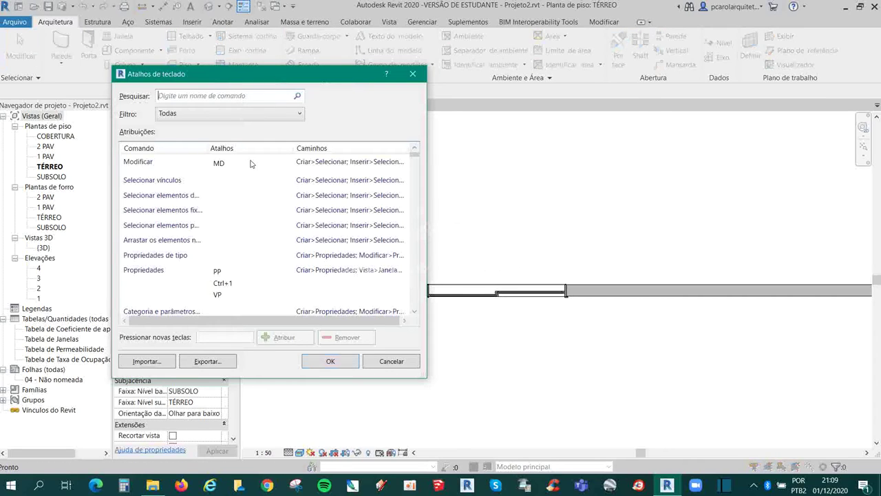
click(176, 213)
scroll(232, 229, down, 10)
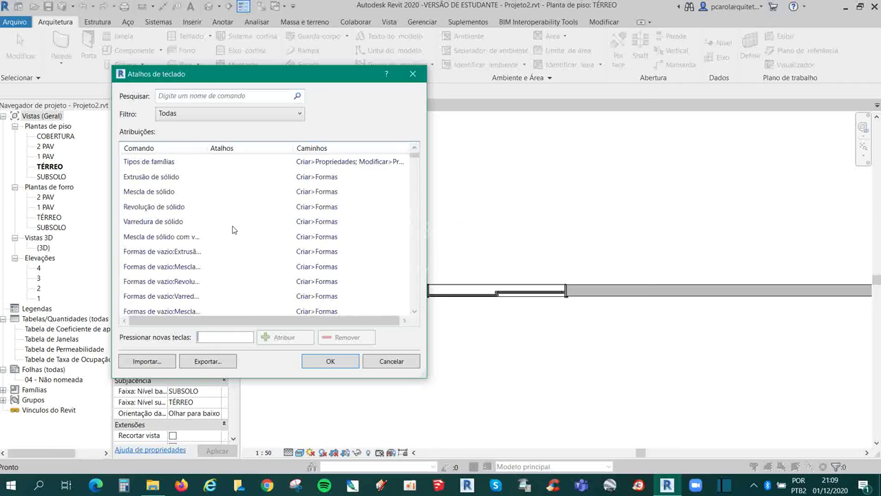
scroll(232, 229, down, 3)
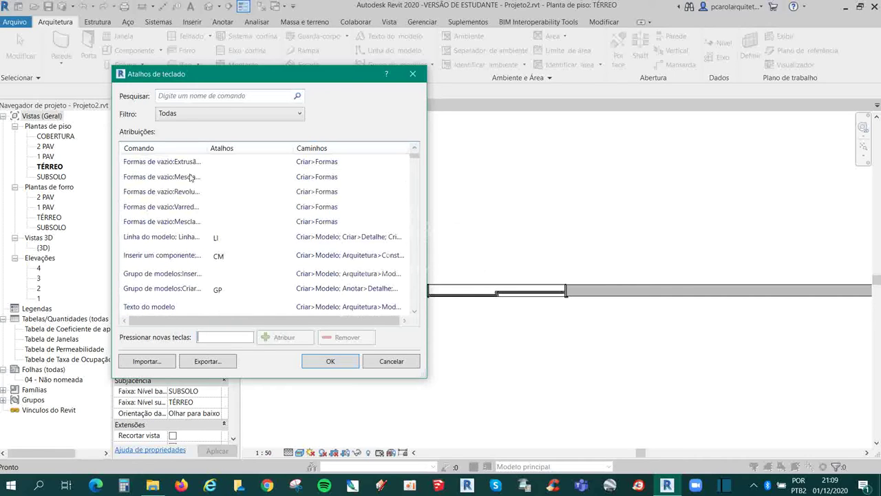
scroll(192, 178, up, 3)
Search for 'w' in Pesquisar and drop down the Filtro options
click(296, 92)
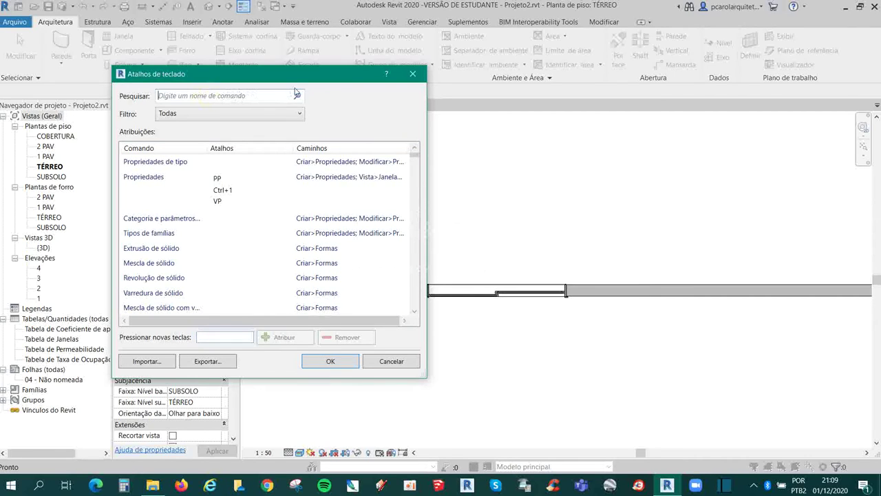
text(wa)
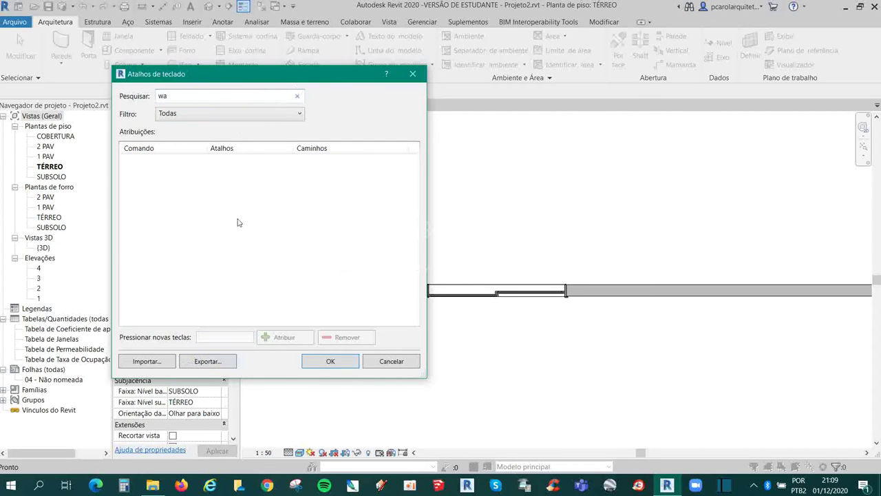
click(210, 113)
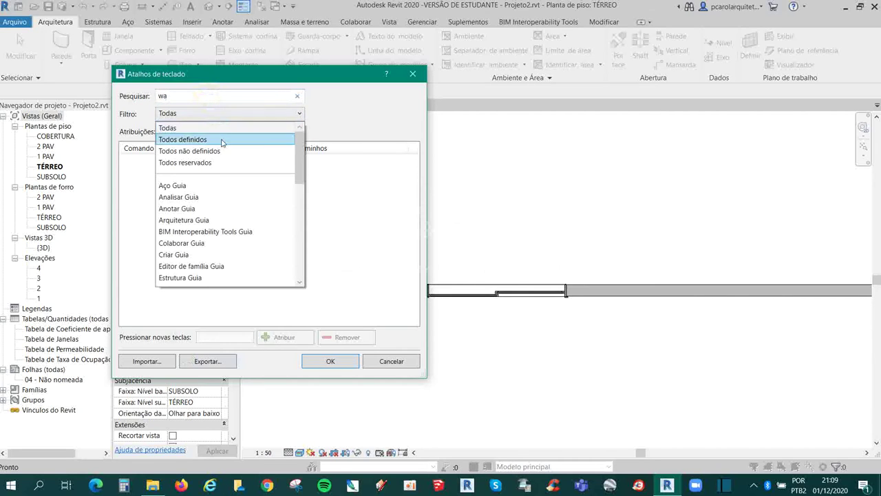
Set Filtro to 'Todos definidos' so only commands with shortcuts are listed
click(221, 140)
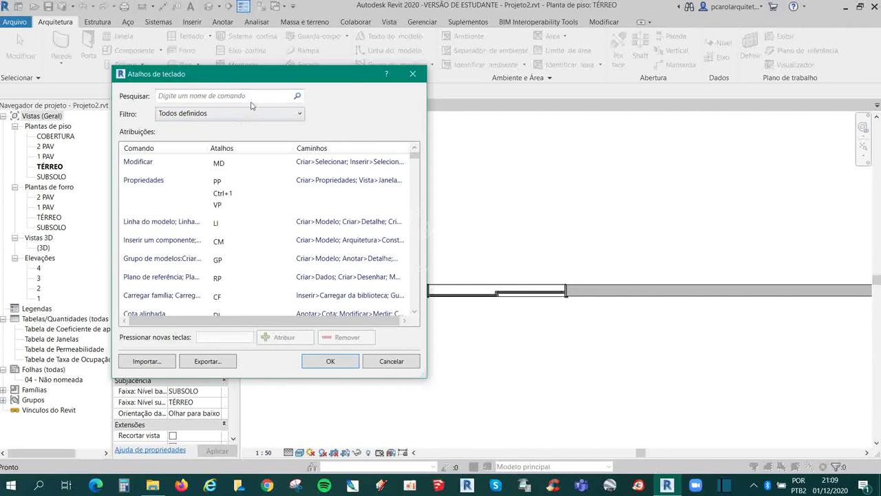
scroll(313, 180, down, 5)
scroll(312, 181, down, 5)
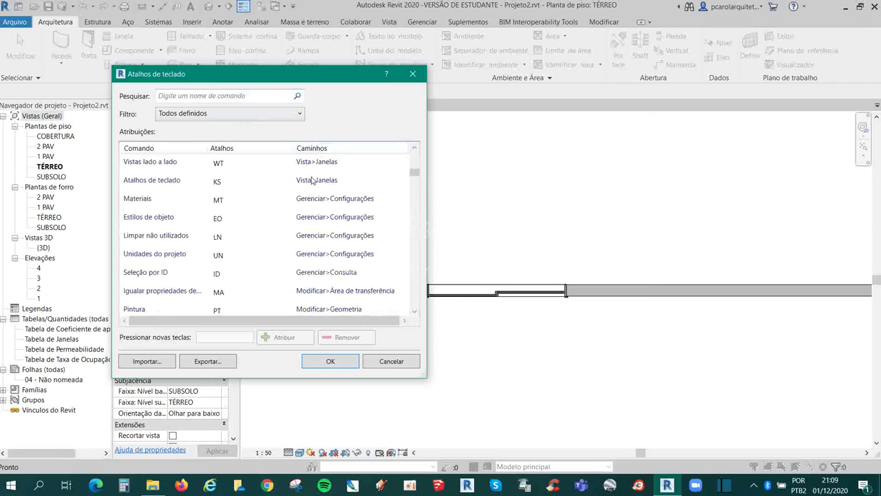
Search 'pare' and select the Parede; Parede:Parede wall command
click(210, 95)
text(wa)
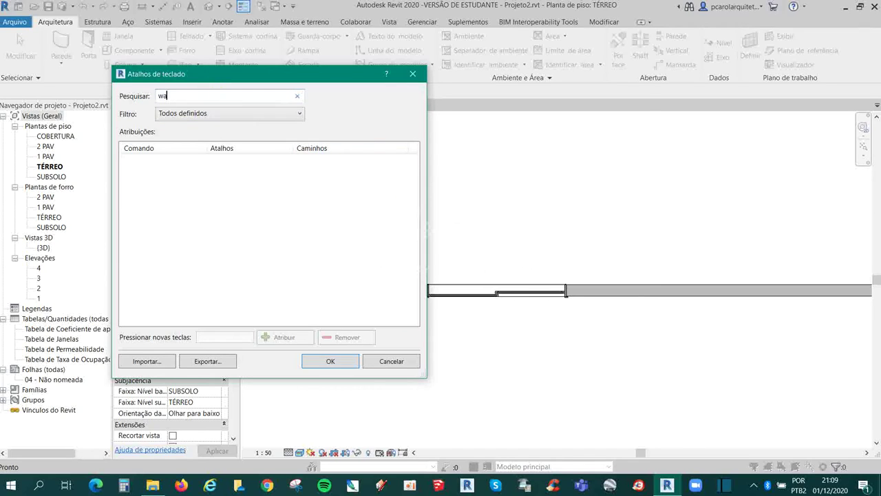
double_click(210, 95)
key(BackSpace)
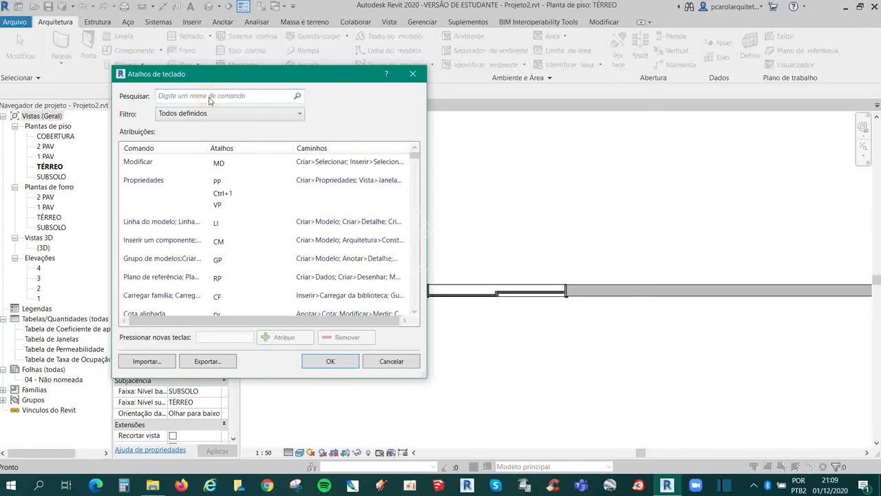
text(pare)
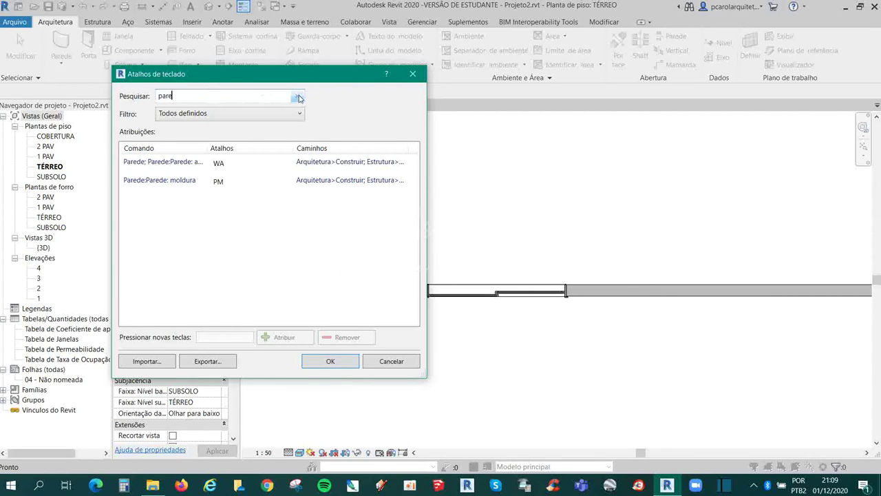
double_click(269, 98)
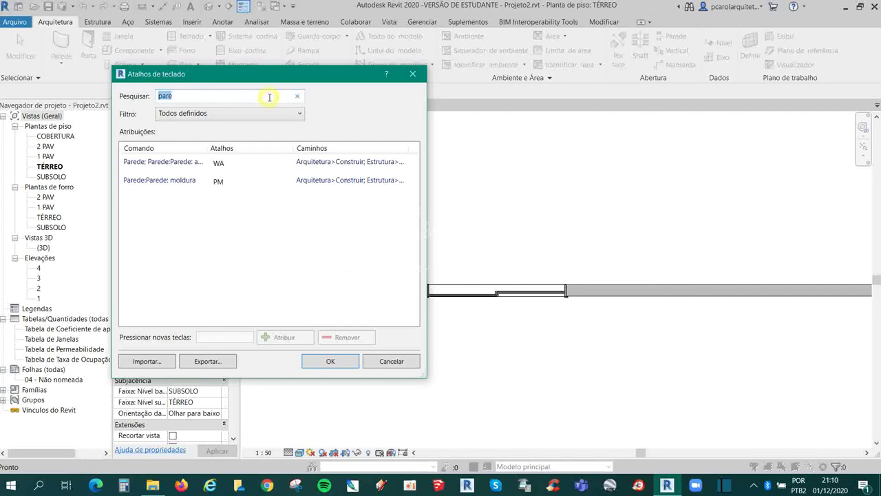
key(BackSpace)
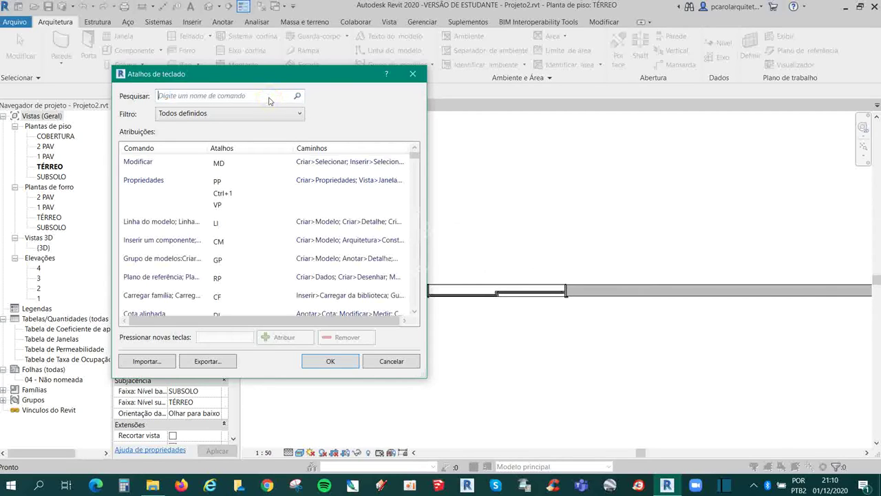
text(pa)
text(r)
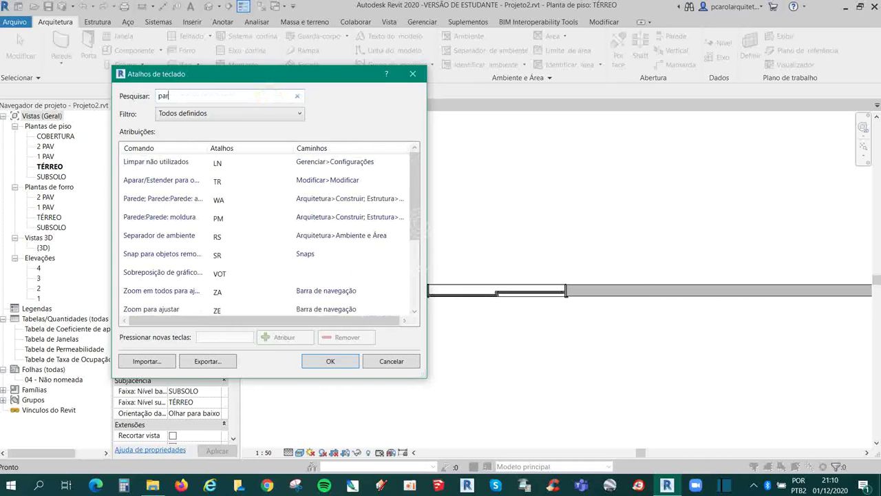
text(e)
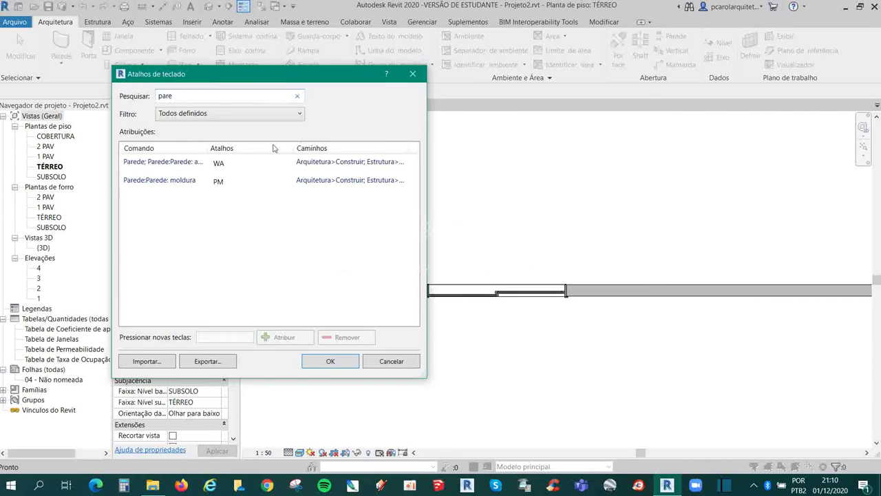
click(220, 165)
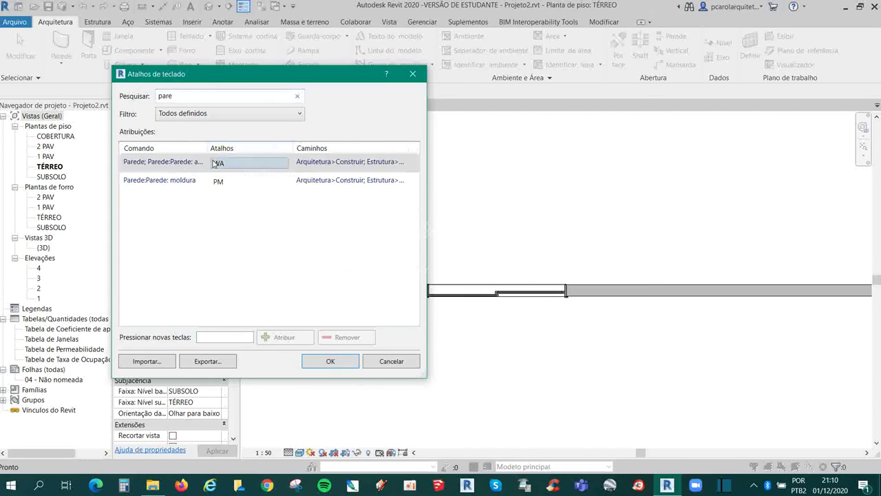
Assign PA to the Parede command, triggering the duplicate warning because Pan uses PA
click(225, 340)
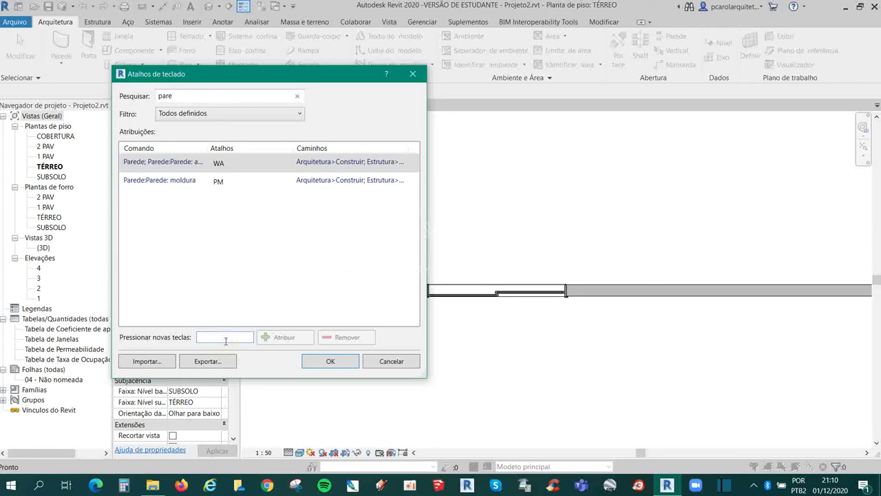
text(PA)
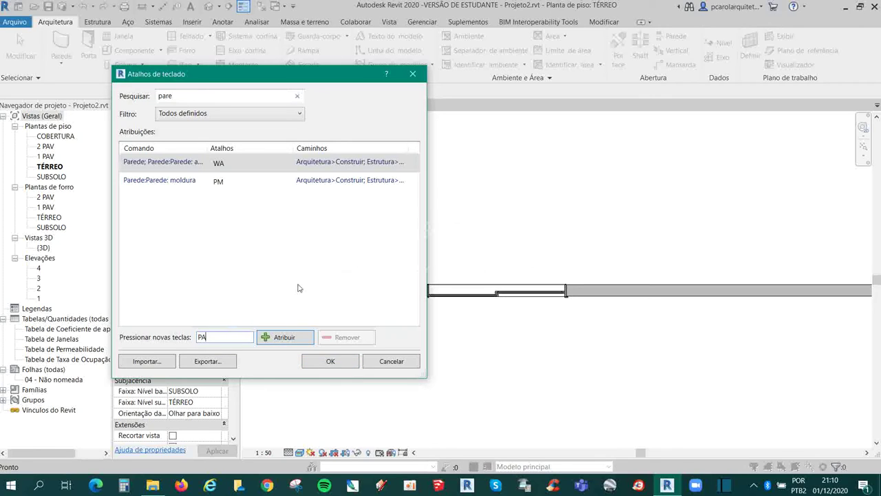
click(284, 337)
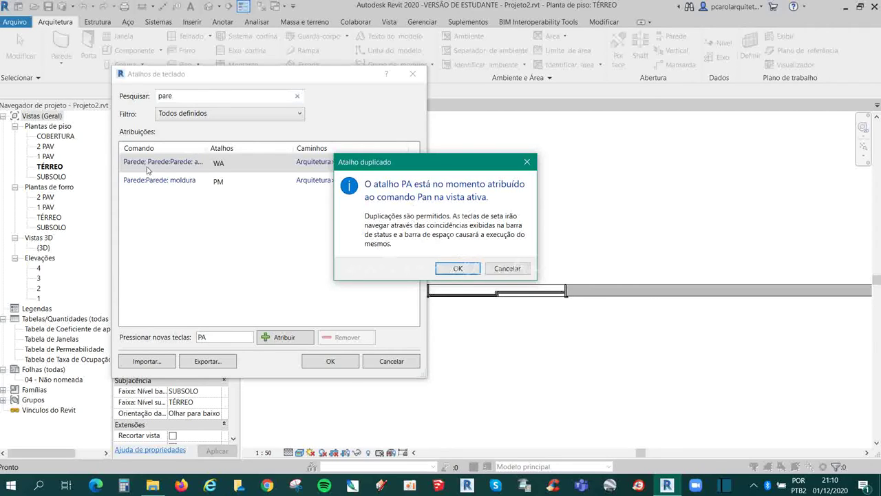
Dismiss the duplicate-shortcut warning, clear the PA keys entered for walls, and confirm with OK
click(527, 162)
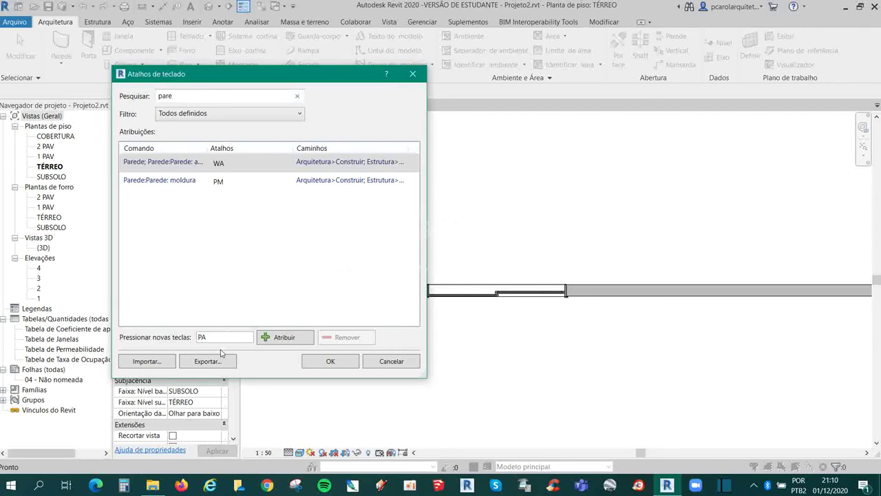
double_click(216, 337)
key(BackSpace)
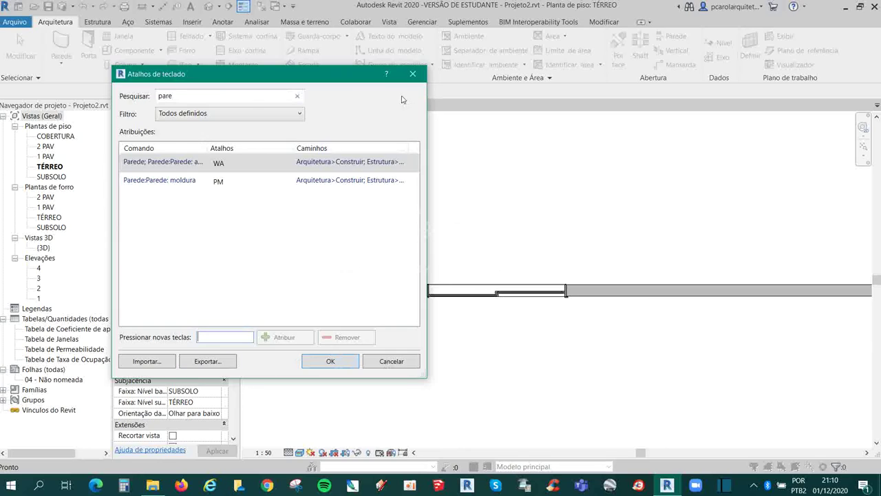
click(412, 73)
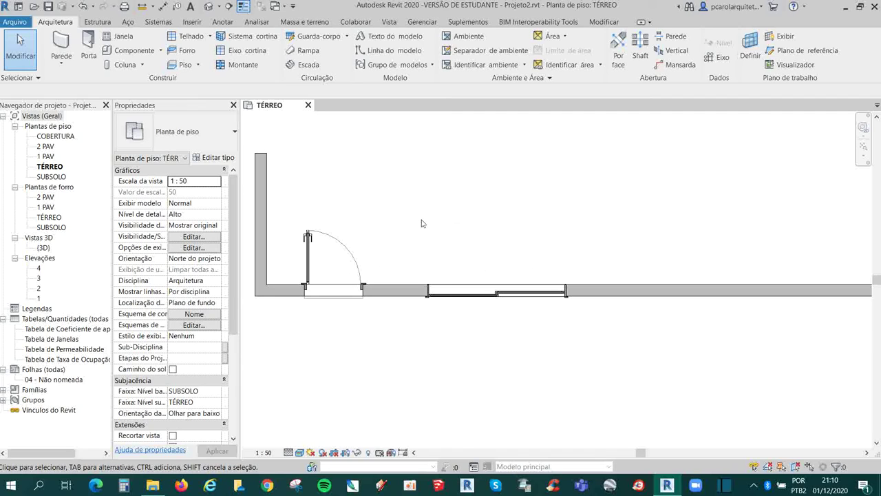
With KS, start a shortcut import and browse to the ARQUIVOS ATALHO folder in CURSO REVIT EAD BÁSICO
key(k)
key(s)
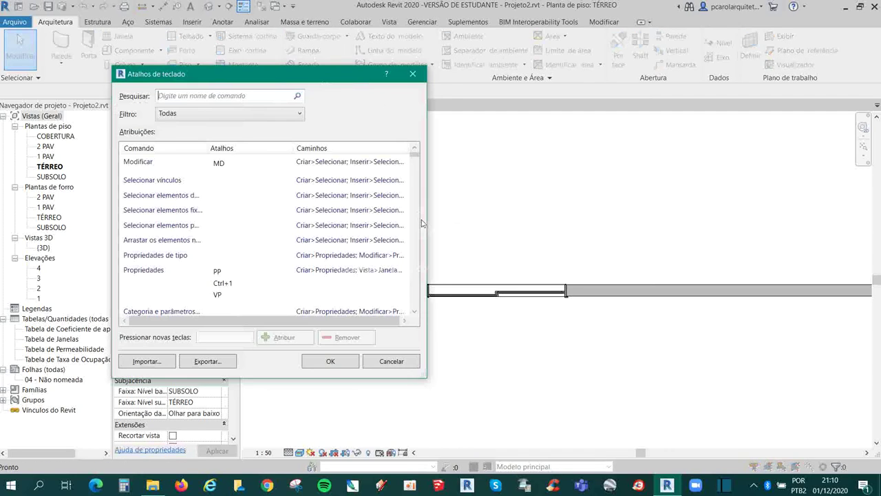
click(146, 361)
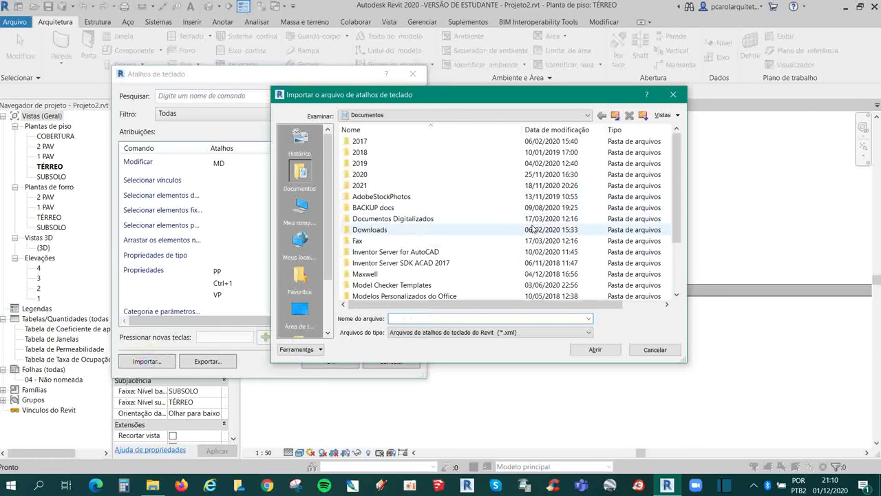
click(377, 177)
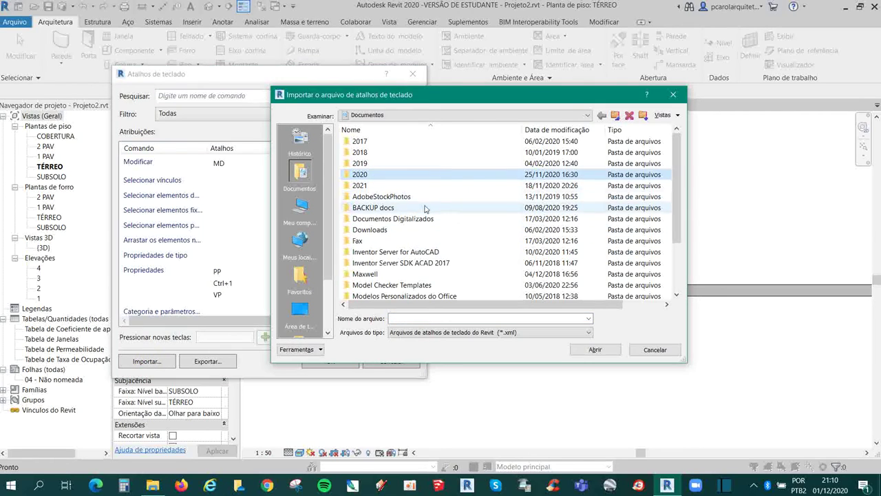
double_click(365, 175)
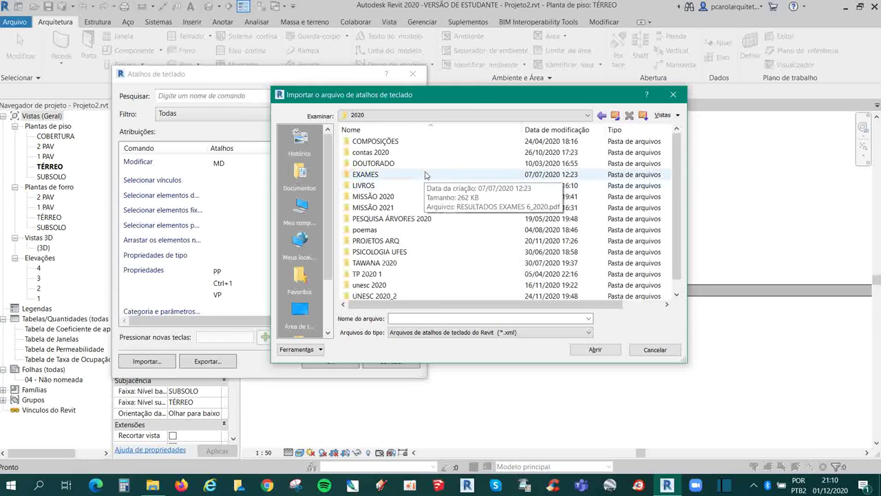
double_click(373, 298)
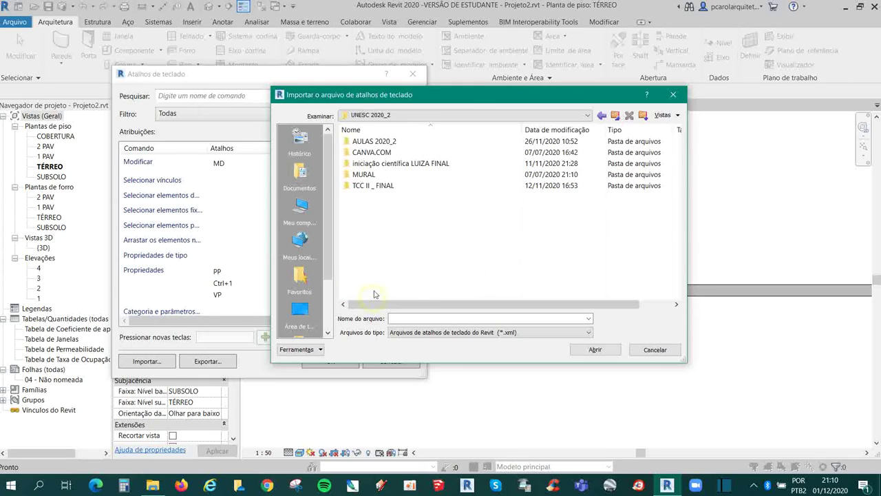
double_click(397, 142)
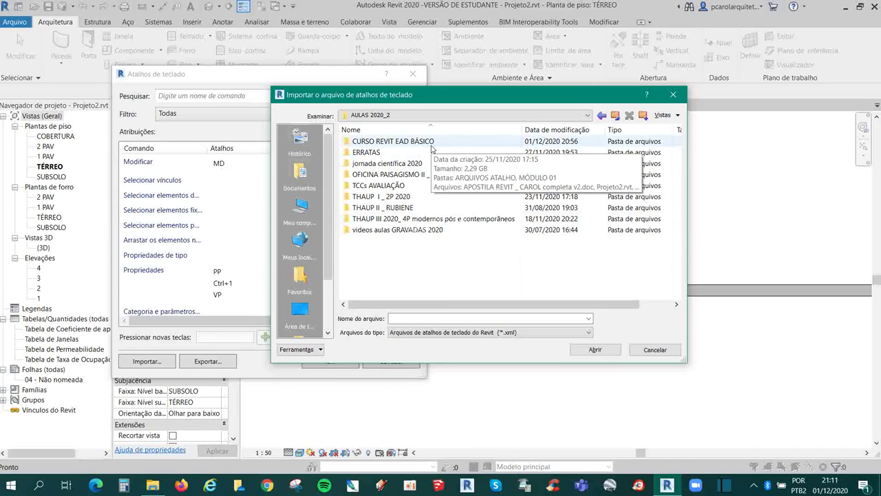
double_click(432, 144)
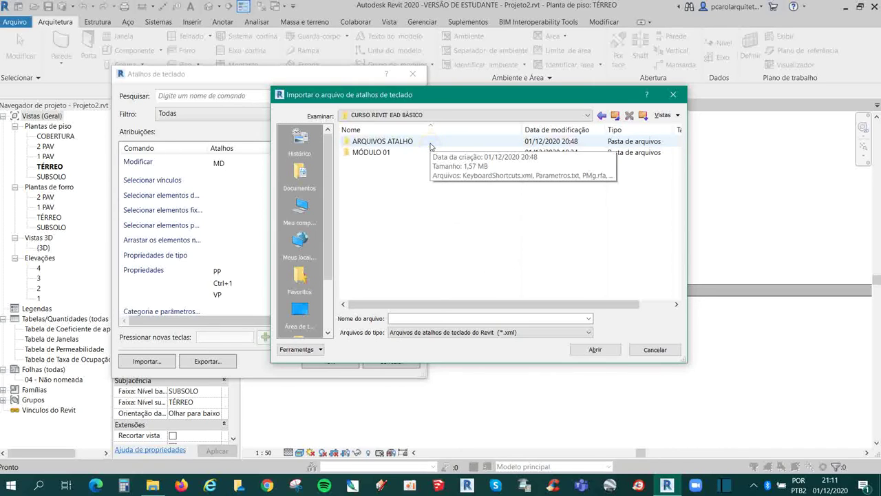
double_click(431, 143)
Import KeyboardShortcuts.xml into the existing shortcut settings and confirm with OK
click(409, 146)
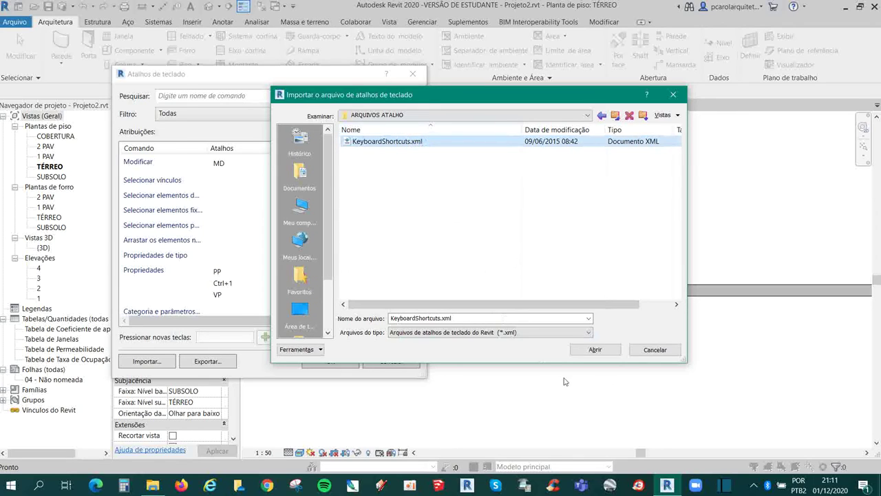
click(595, 350)
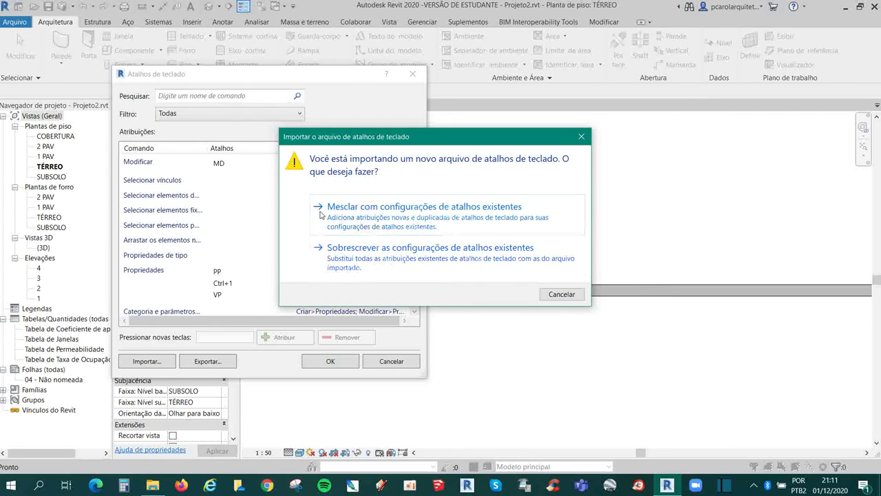
click(366, 259)
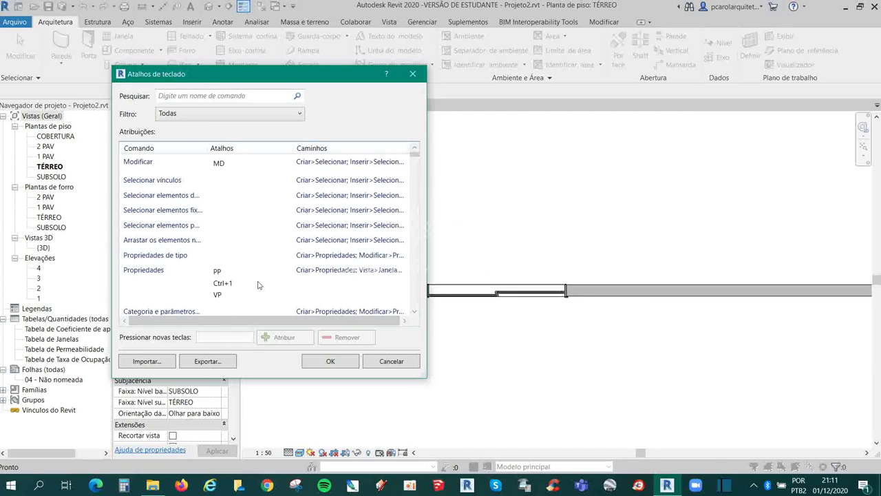
click(314, 362)
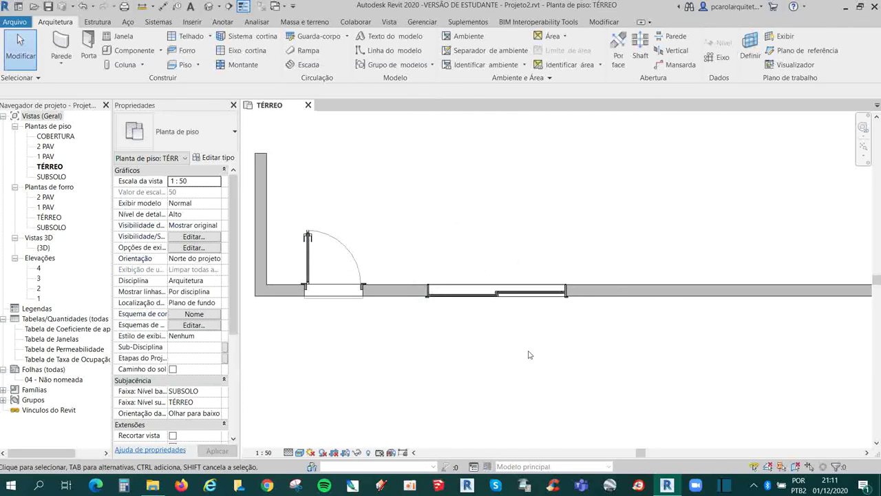
click(153, 486)
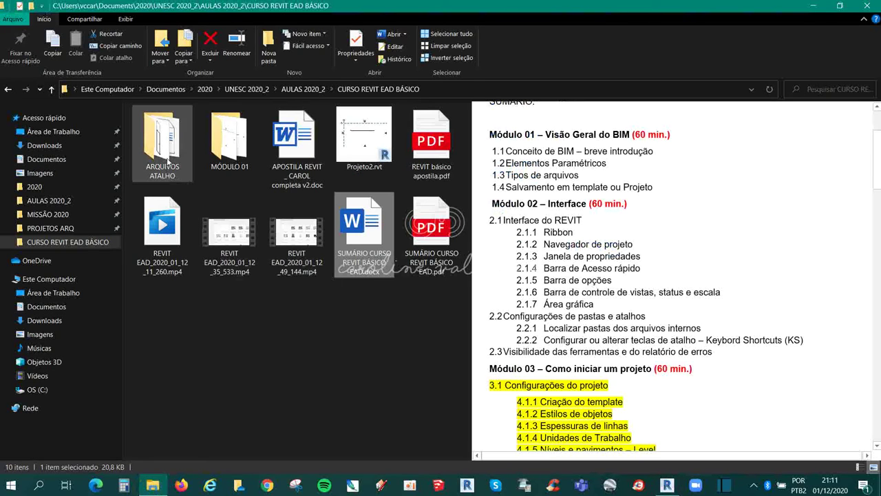
Preview teclas de atalho do Template.docx in ARQUIVOS ATALHO and scroll down through its shortcut table
double_click(167, 157)
click(174, 164)
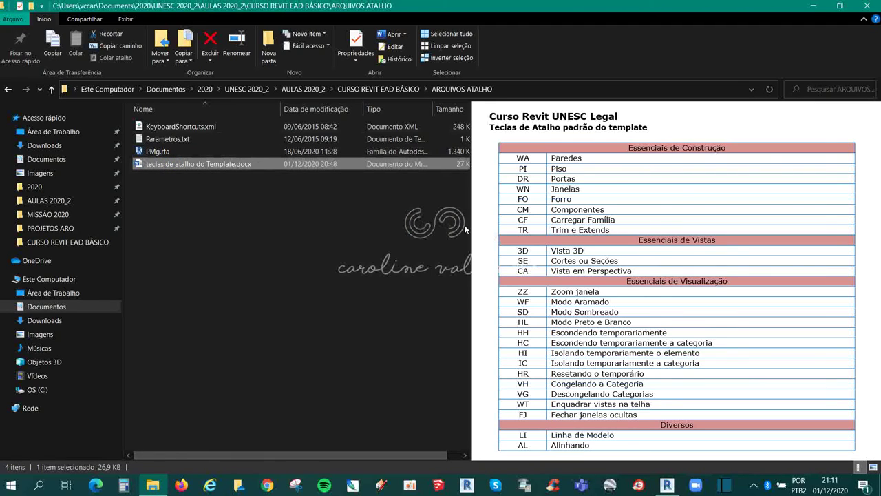
scroll(878, 150, down, 1)
scroll(579, 156, down, 1)
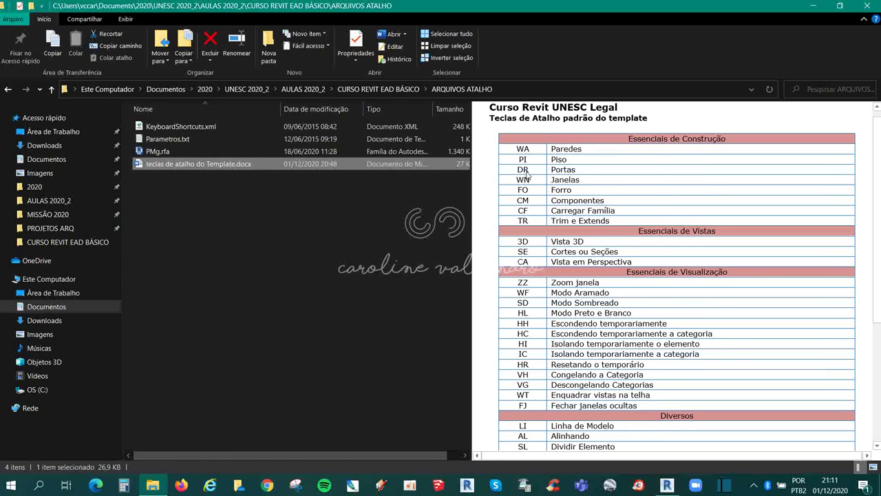
click(878, 218)
scroll(878, 220, down, 3)
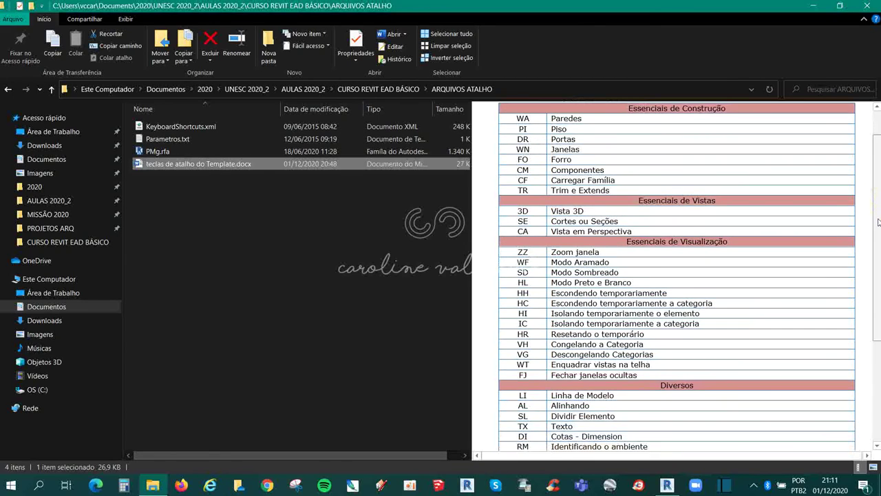
scroll(878, 229, down, 2)
scroll(878, 229, down, 2)
scroll(878, 229, down, 2)
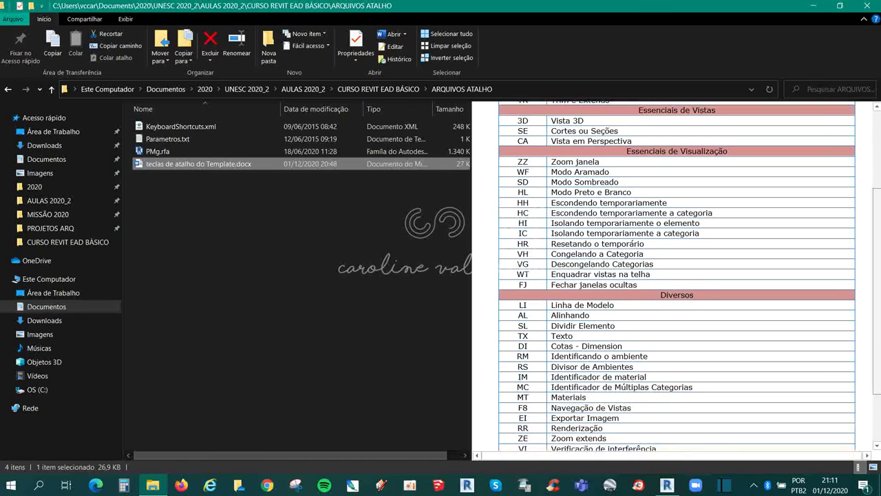
scroll(878, 229, down, 1)
scroll(879, 229, down, 1)
scroll(878, 229, down, 1)
scroll(878, 230, down, 1)
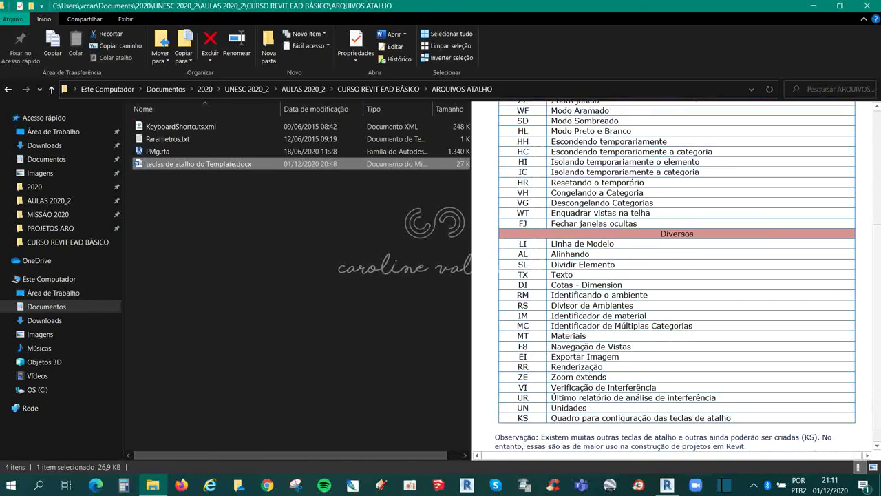
scroll(878, 229, down, 1)
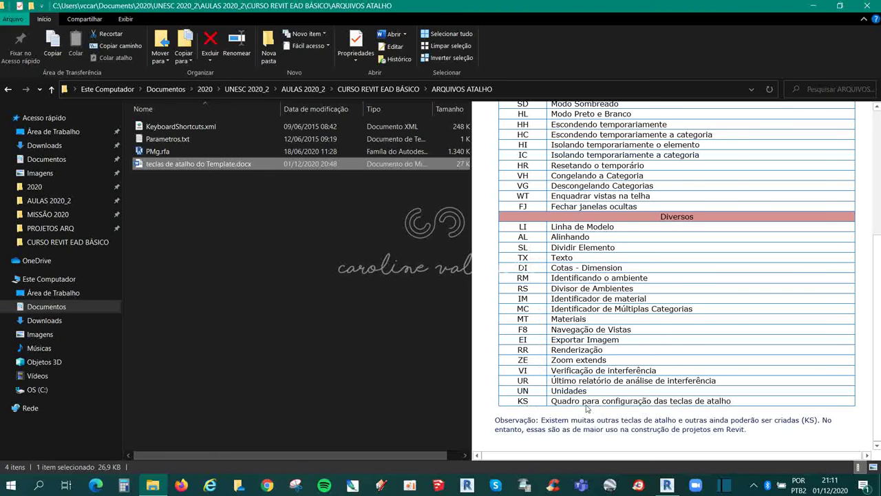
Scroll back up through the shortcut table, then close File Explorer to return to Revit
scroll(604, 399, up, 1)
scroll(600, 385, up, 2)
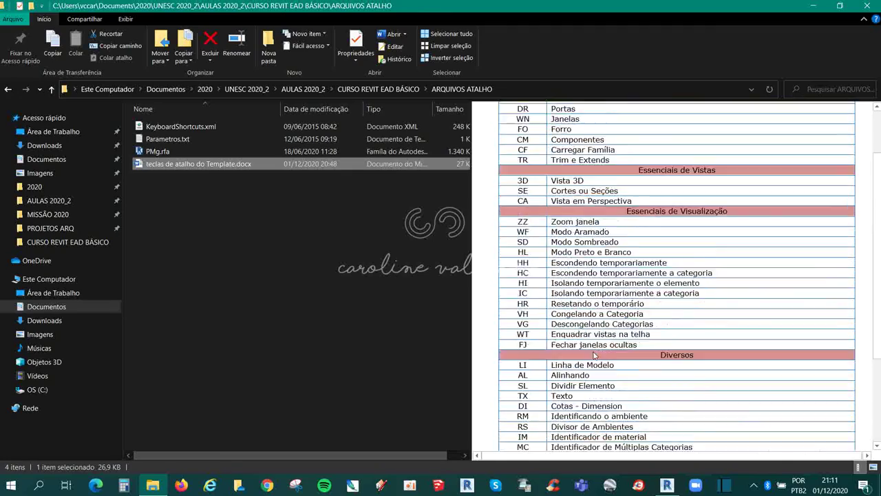
scroll(593, 354, down, 3)
scroll(593, 355, up, 3)
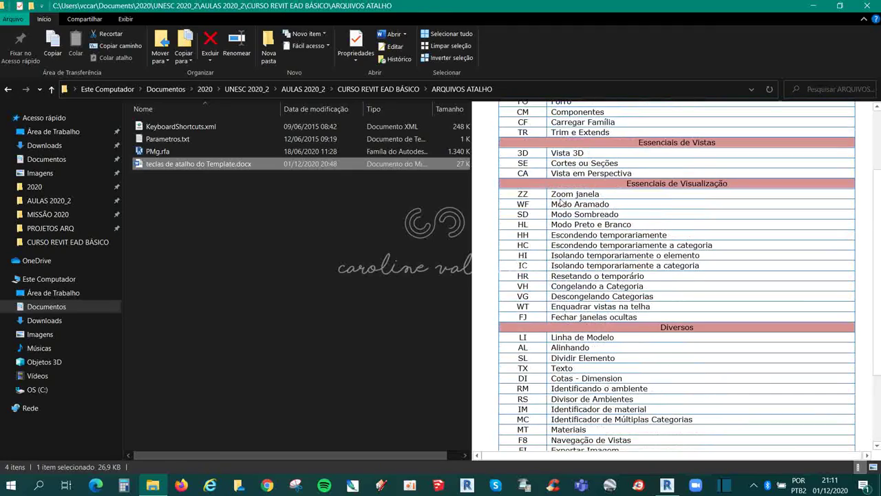
scroll(562, 204, up, 4)
scroll(565, 222, down, 4)
scroll(590, 267, down, 3)
scroll(586, 207, up, 7)
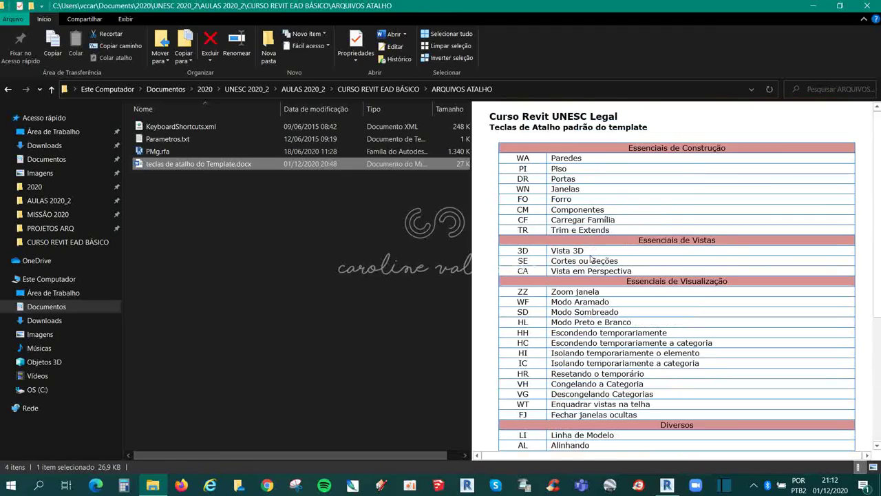
scroll(593, 254, down, 7)
scroll(610, 304, up, 2)
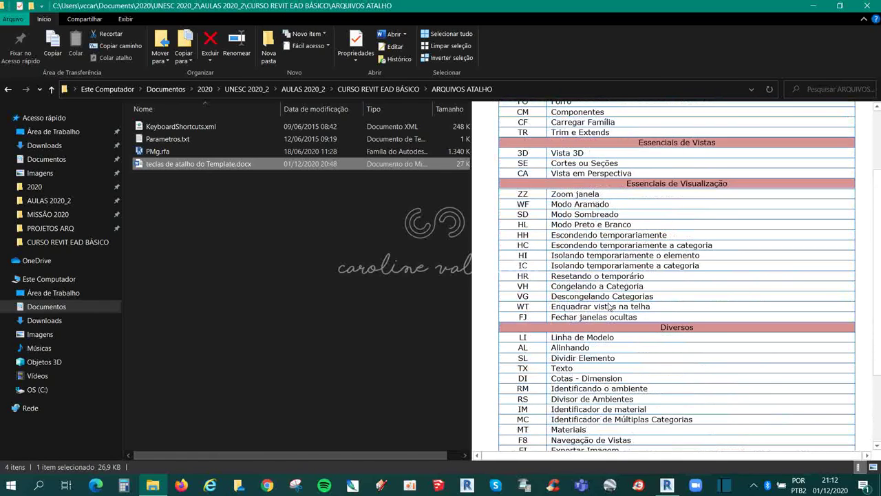
scroll(600, 278, up, 3)
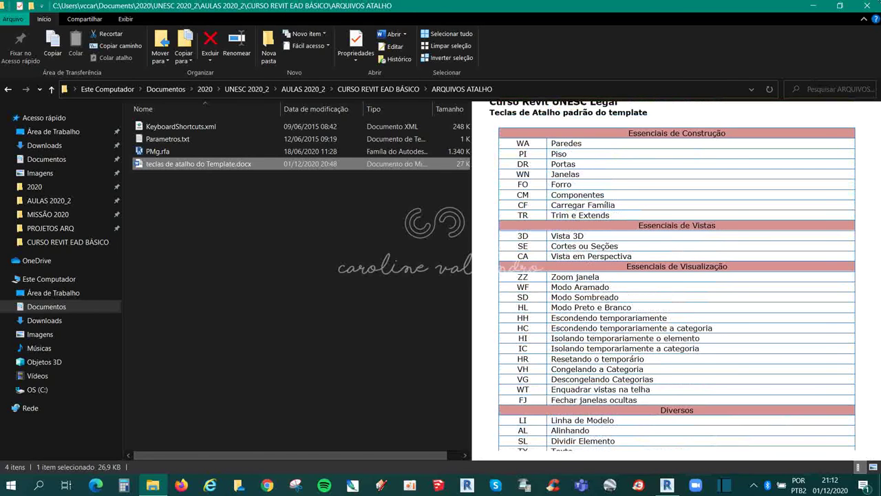
click(869, 6)
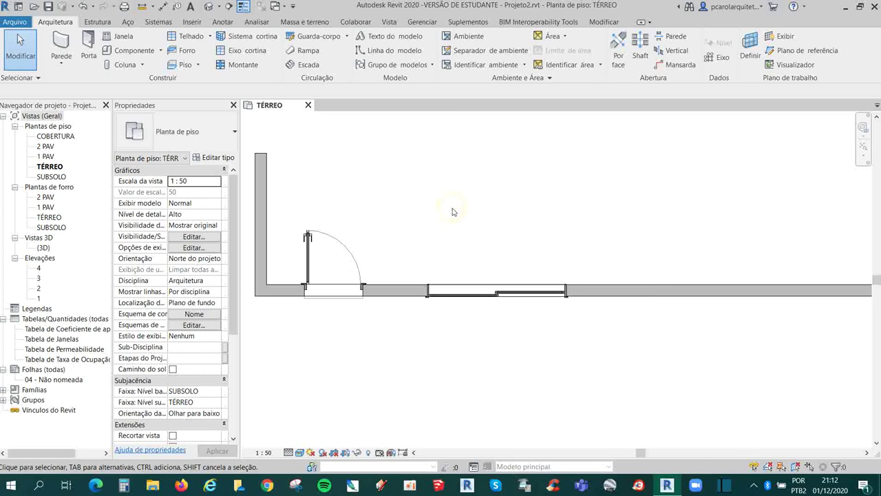
key(k)
key(s)
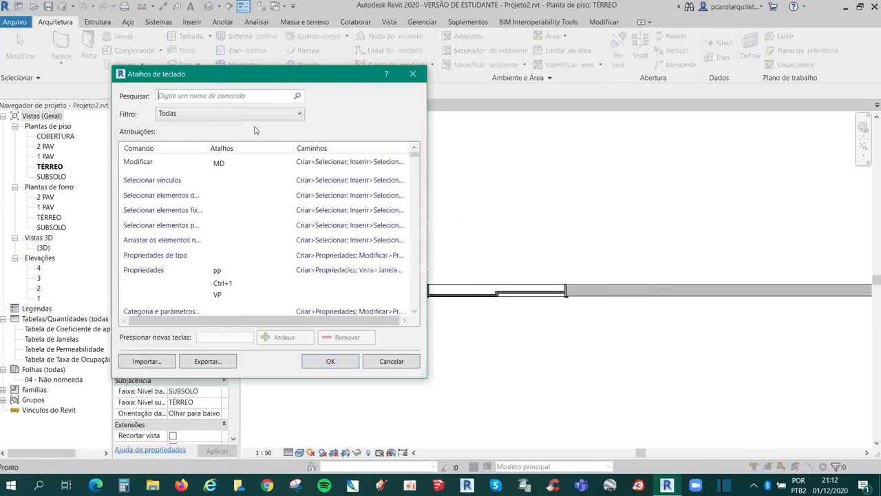
click(231, 114)
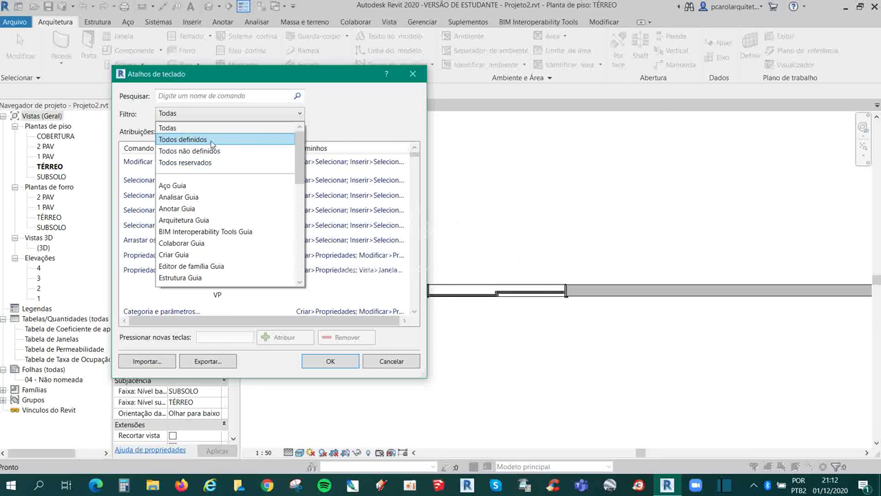
click(212, 140)
scroll(239, 186, down, 5)
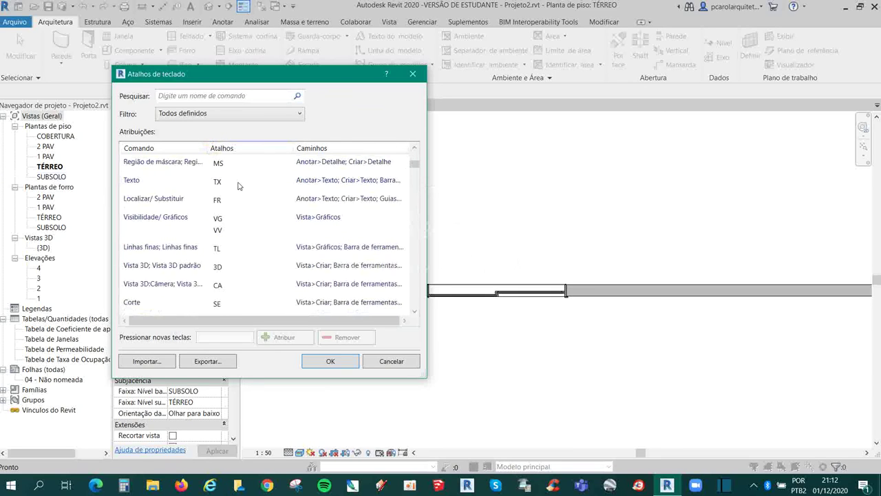
scroll(238, 186, down, 3)
scroll(238, 196, down, 3)
scroll(235, 201, down, 3)
scroll(232, 205, down, 3)
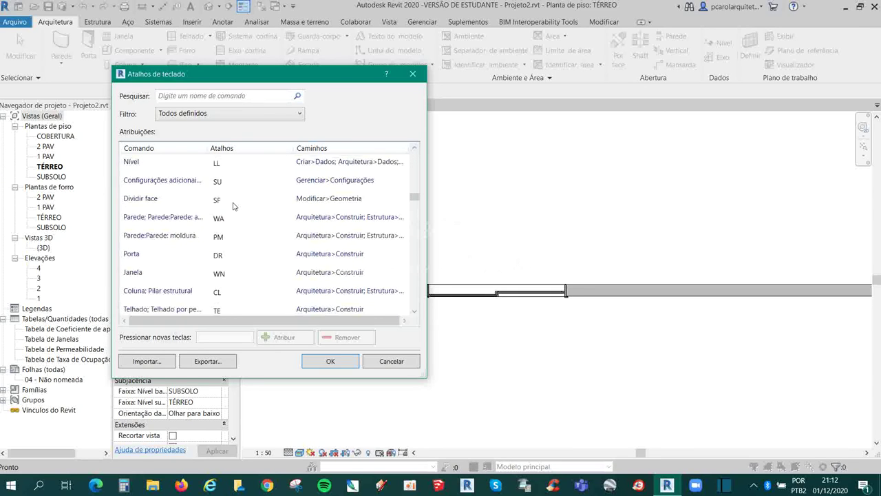
scroll(233, 206, down, 3)
scroll(234, 209, down, 3)
scroll(236, 212, down, 3)
scroll(232, 216, down, 3)
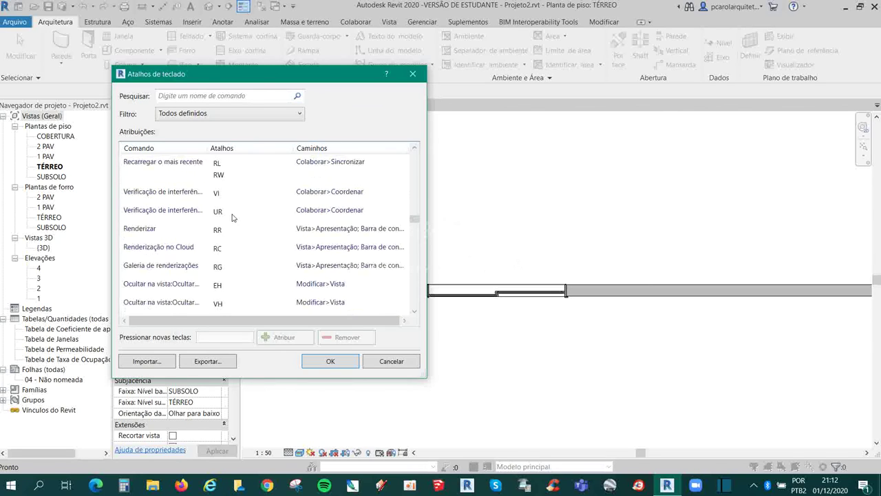
scroll(232, 218, down, 3)
scroll(232, 218, down, 3)
scroll(232, 219, down, 3)
scroll(232, 220, down, 3)
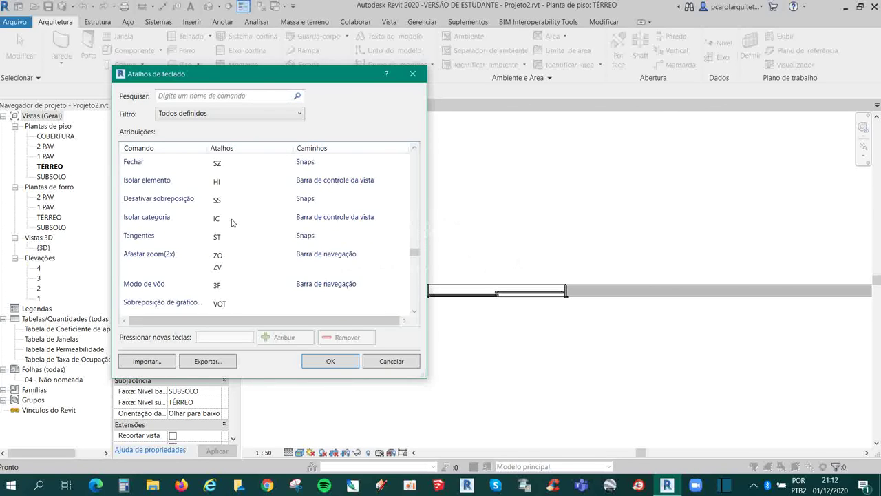
scroll(232, 222, down, 3)
Close the keyboard shortcut settings and return to the TÉRREO floor plan
click(413, 74)
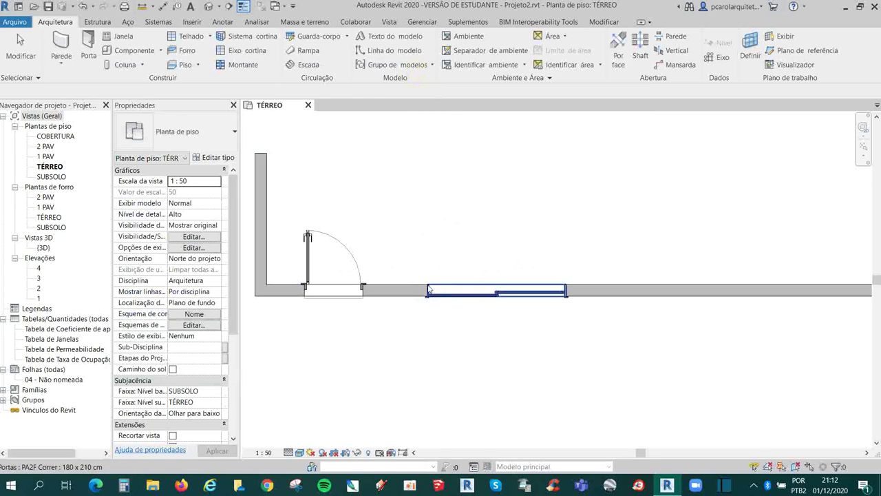
scroll(482, 268, down, 1)
scroll(537, 264, down, 1)
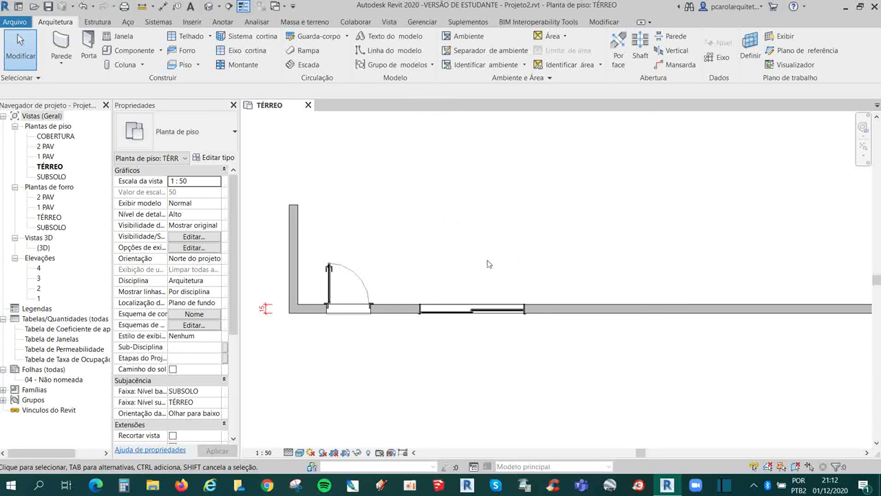
Using DR, place a 620 x 2100mm sliding door in the TÉRREO wall
key(d)
key(r)
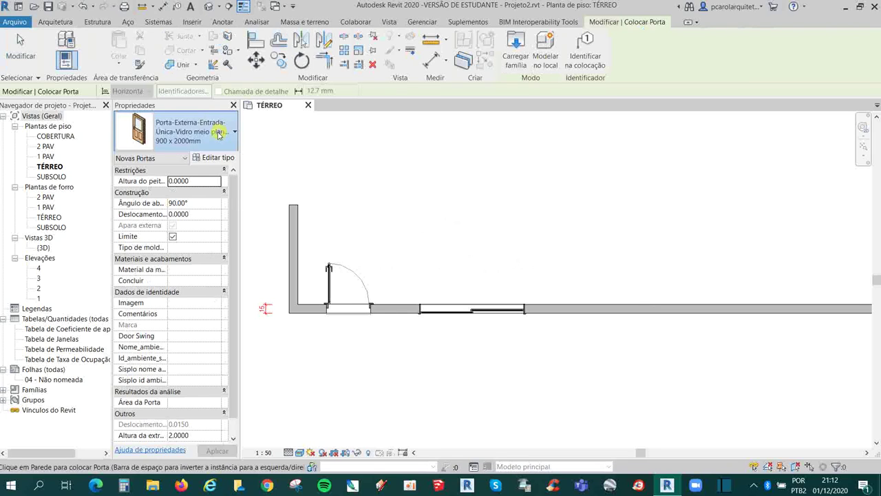
click(218, 133)
scroll(227, 245, up, 2)
scroll(214, 234, up, 2)
scroll(182, 213, up, 2)
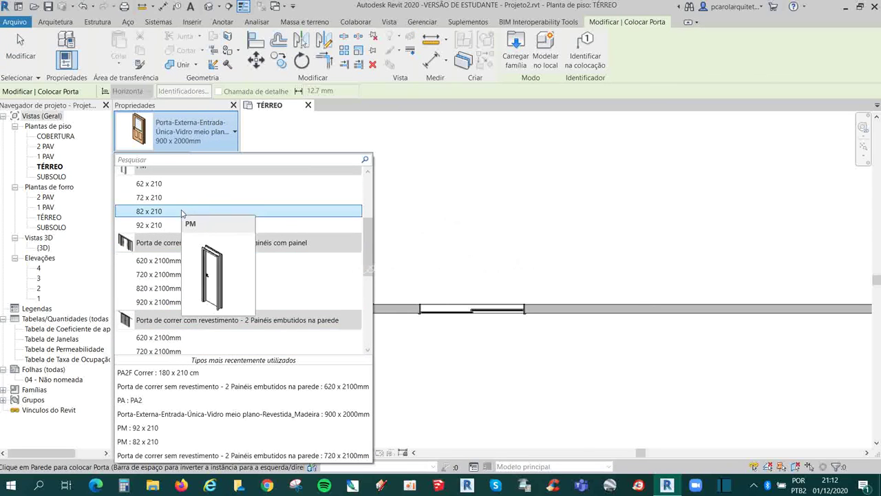
click(185, 260)
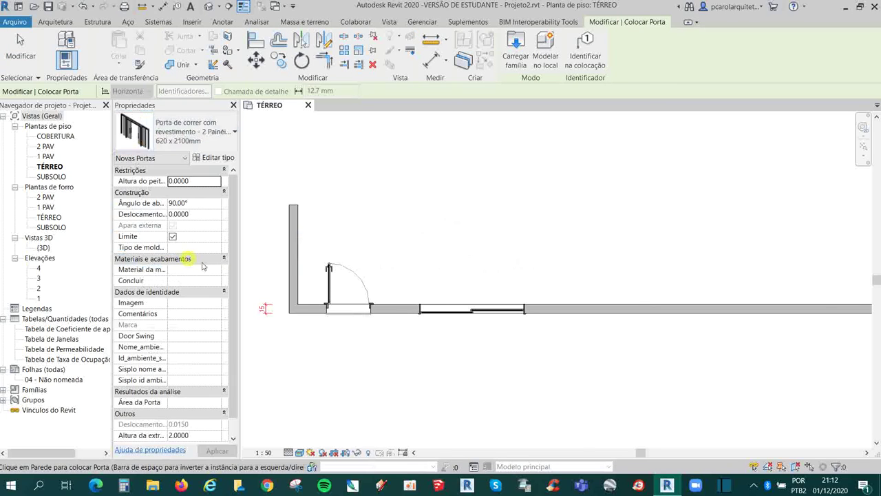
click(636, 308)
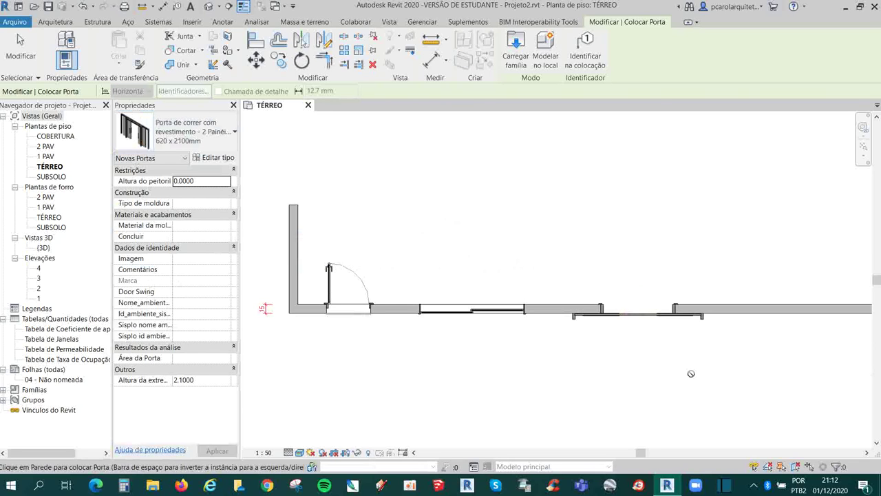
key(Escape)
key(Escape)
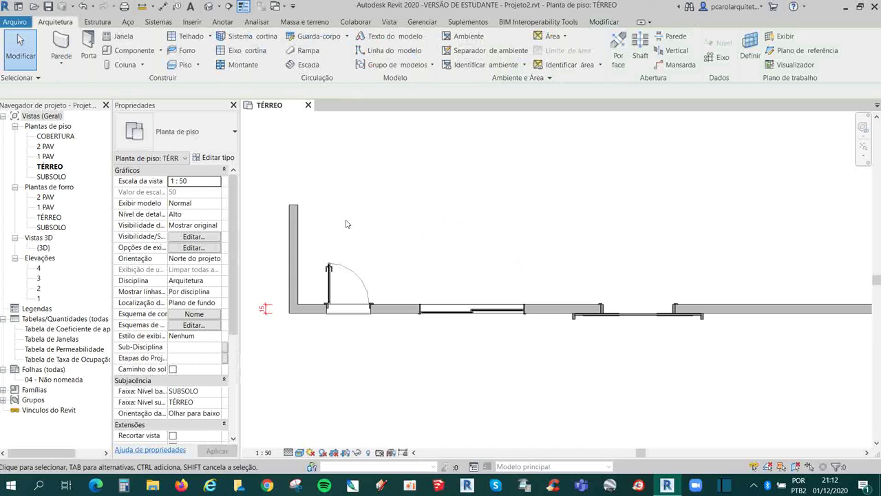
Using WN, place a JA Correr 2F 100 x 120 cm window near the wall's right end
key(w)
key(n)
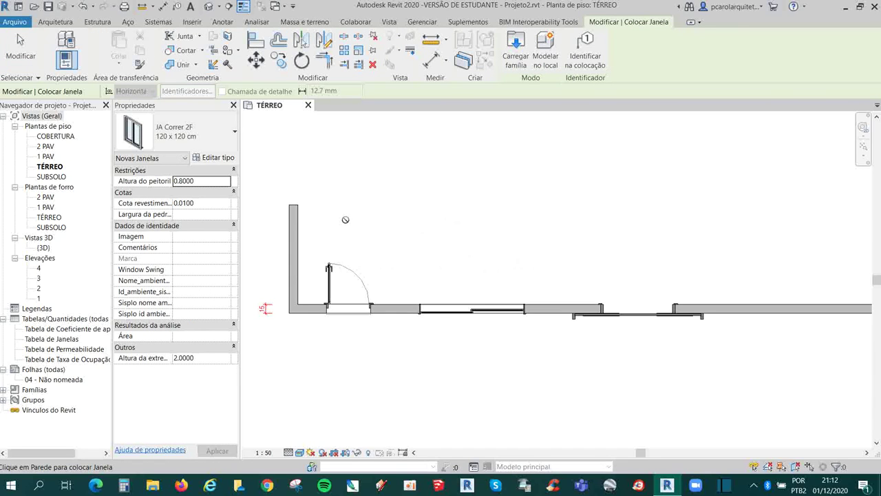
click(206, 137)
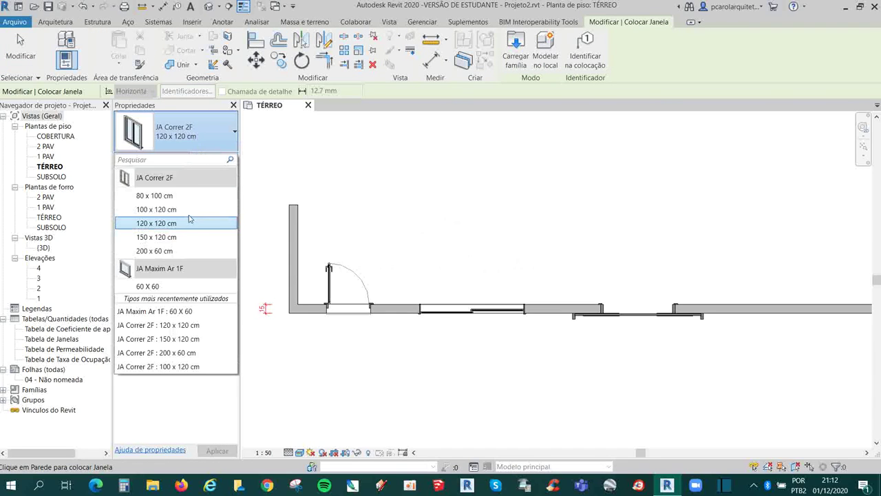
click(187, 209)
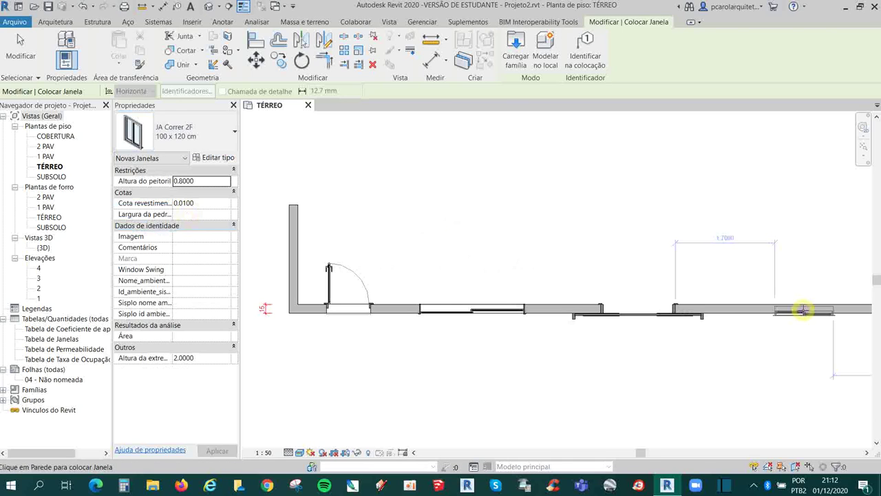
click(804, 320)
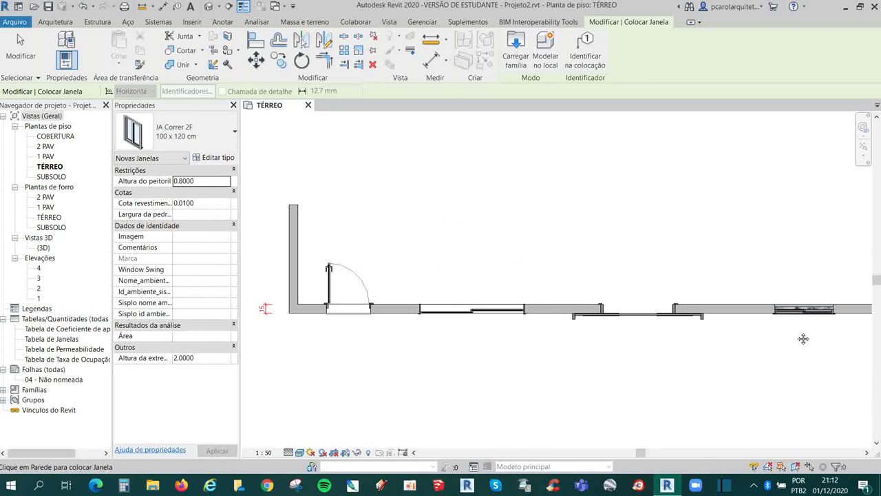
middle_drag(802, 338, 743, 340)
scroll(404, 387, down, 2)
key(Escape)
key(Escape)
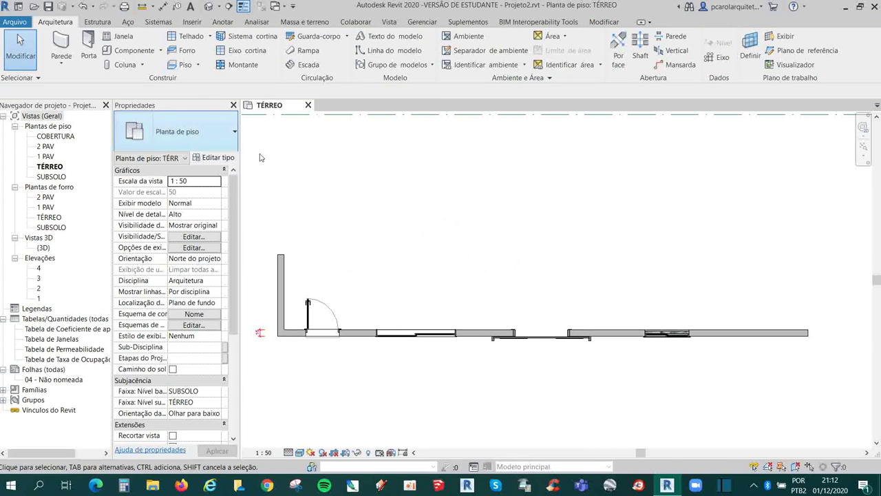
With LF, browse to the Brazil library's Janelas folder
key(l)
key(f)
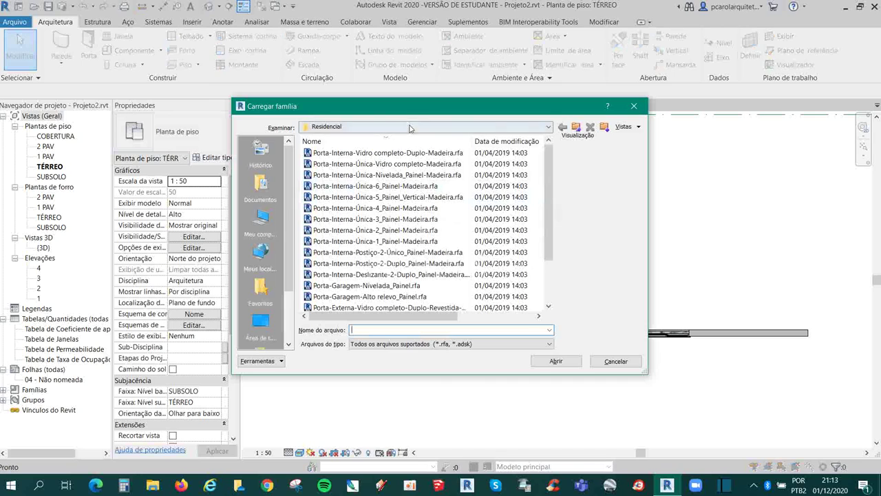
click(411, 127)
click(421, 203)
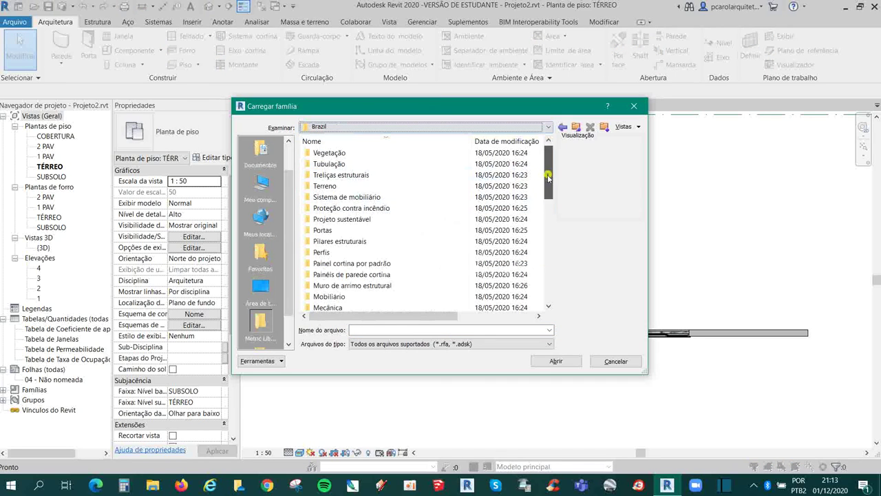
drag(549, 171, 549, 208)
double_click(403, 241)
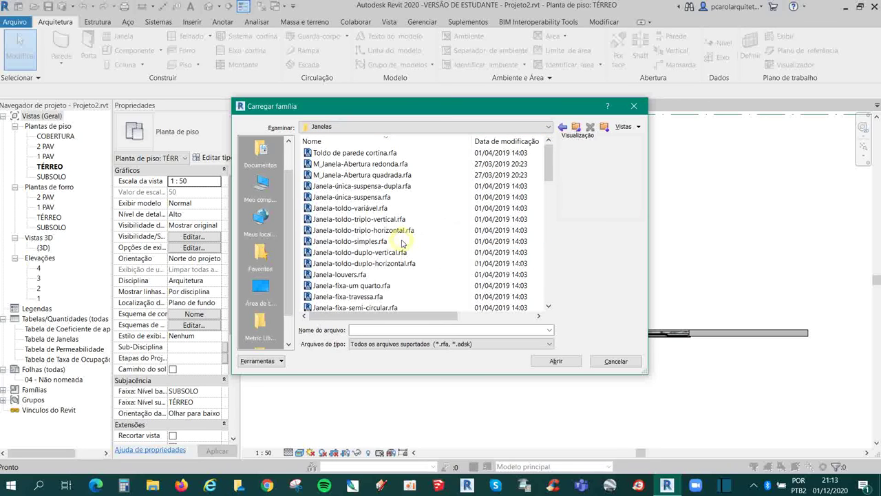
scroll(370, 181, down, 4)
Compare window family previews and load Janela-deslizante-quatro.rfa into the project
click(369, 176)
click(351, 229)
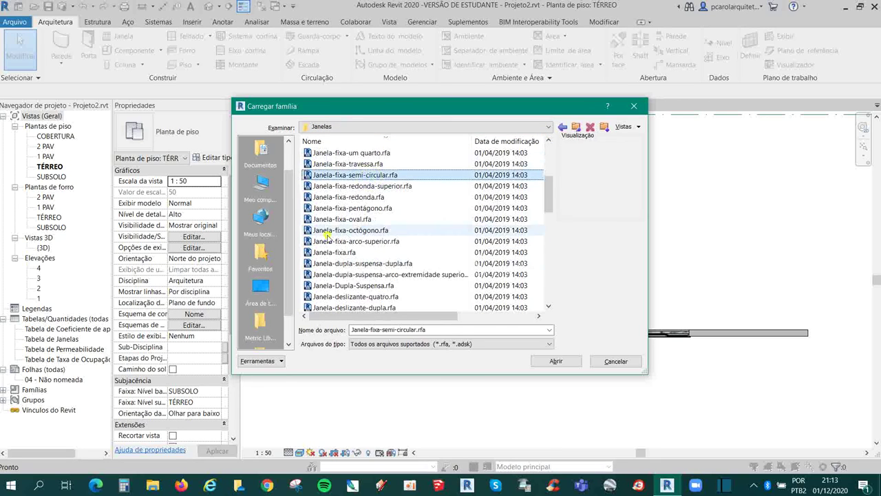
click(339, 263)
click(333, 297)
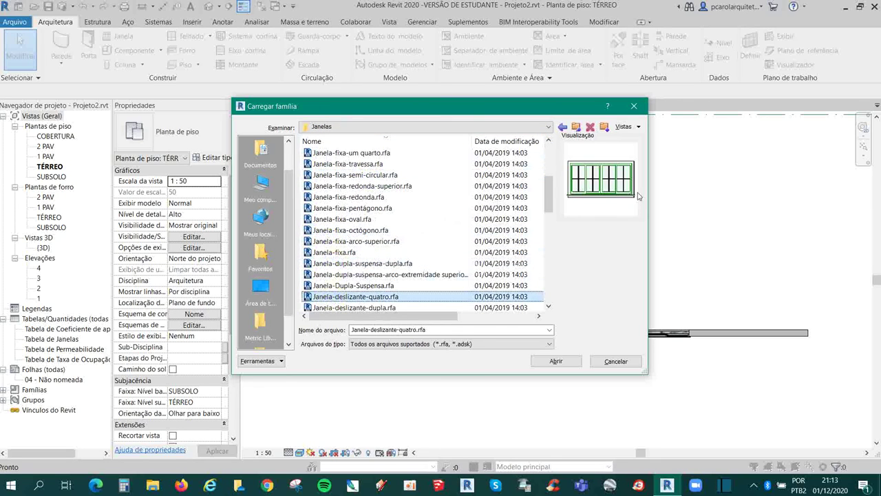
click(556, 361)
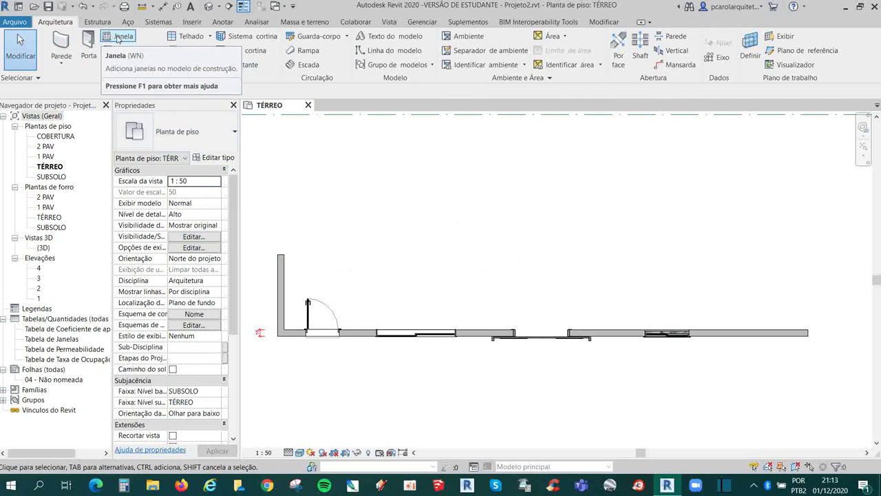
scroll(559, 289, down, 1)
middle_drag(558, 280, 559, 251)
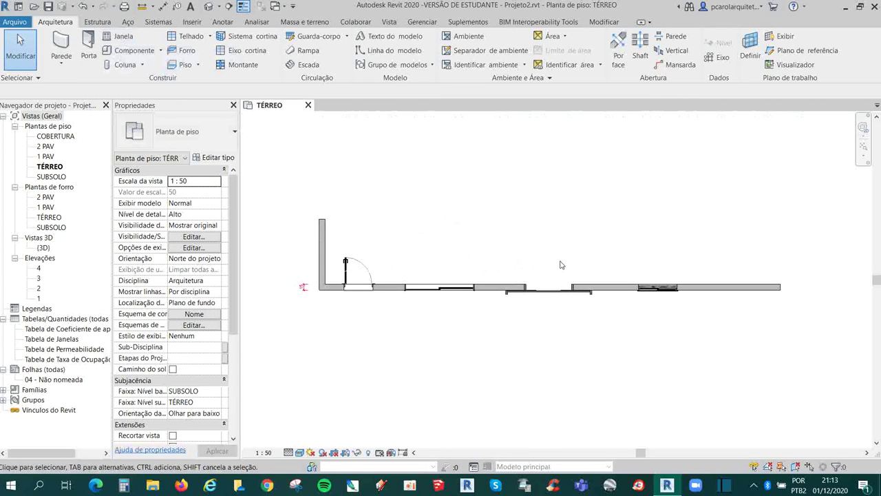
scroll(516, 240, up, 1)
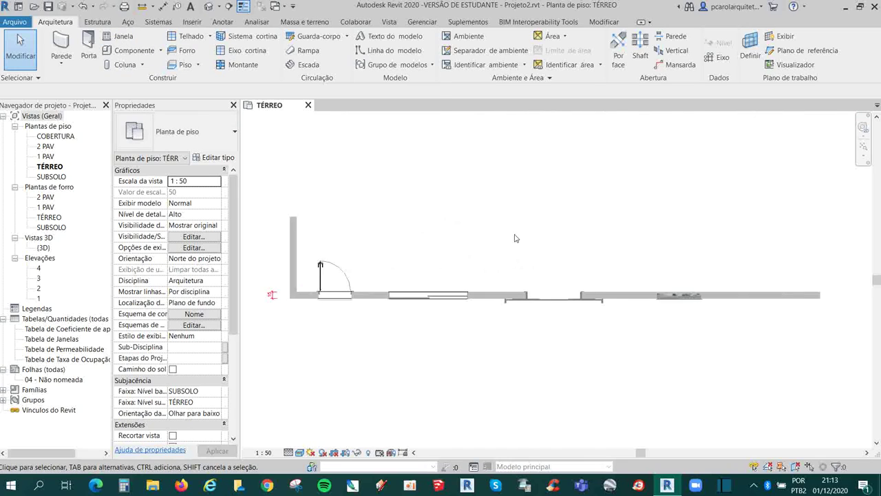